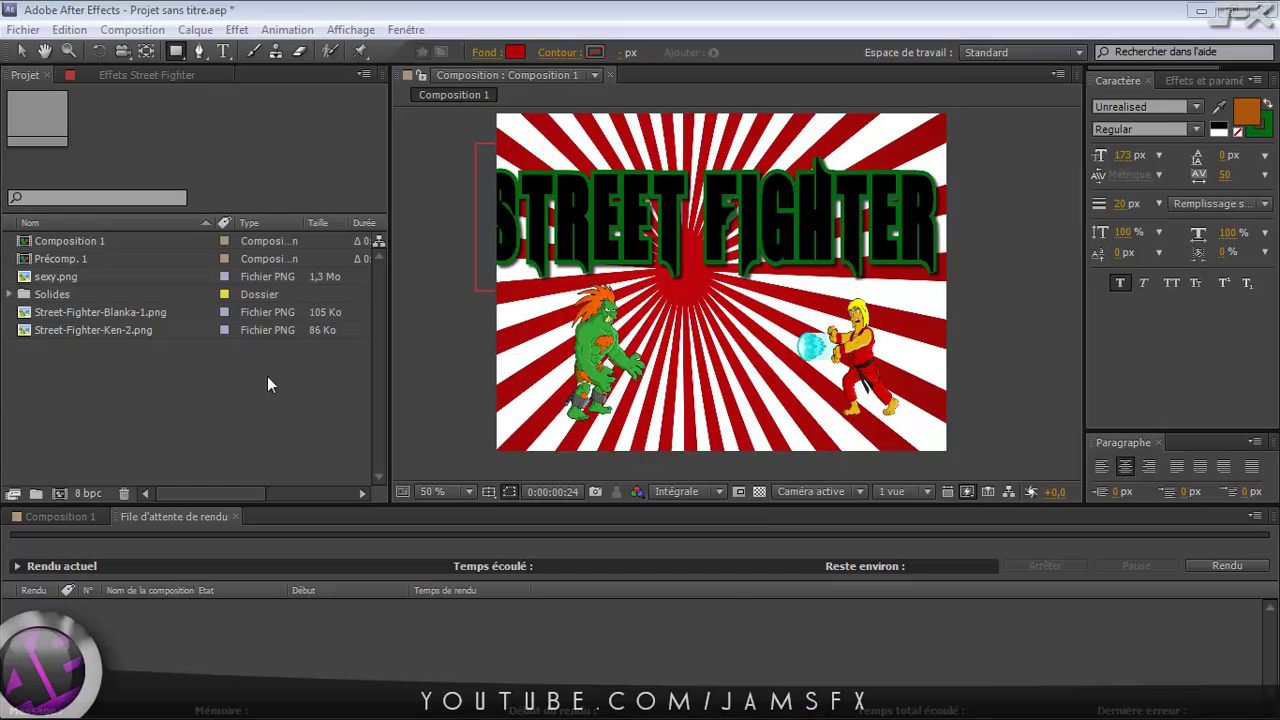
Step: Bring the After Effects window with the open Street Fighter project into focus
left_click(268, 377)
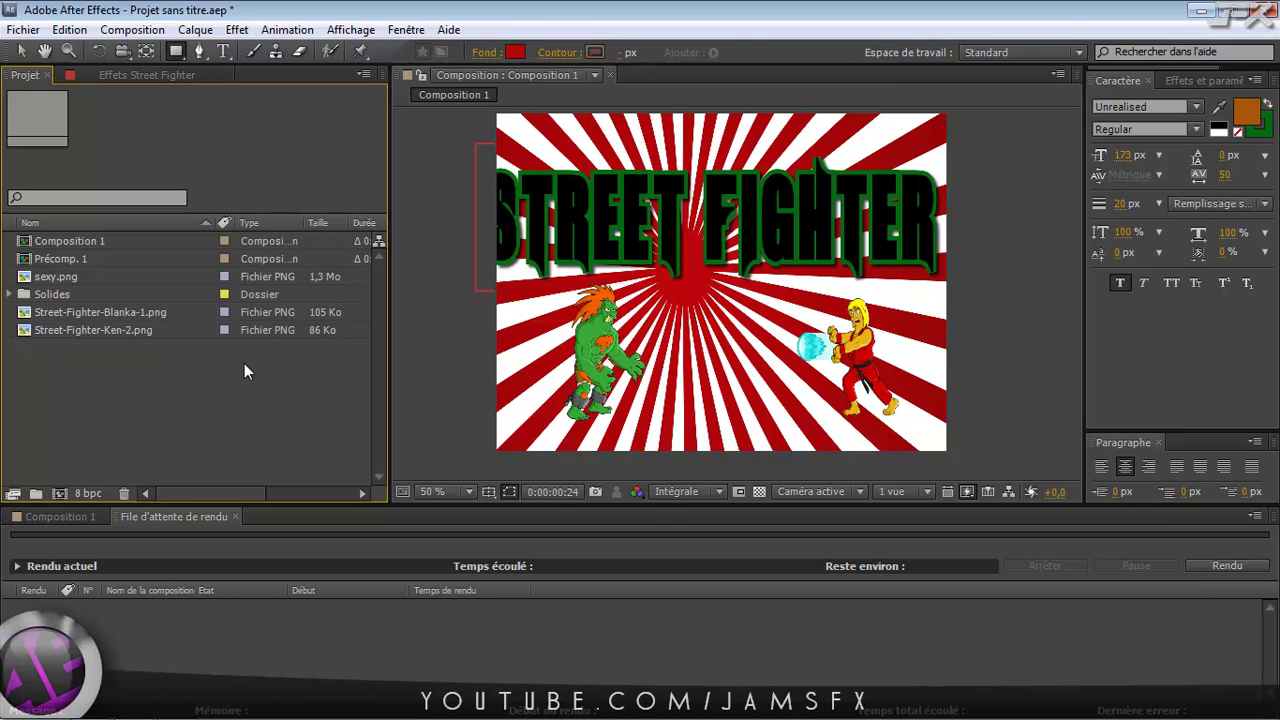
Step: Open Composition 1's timeline and preview the Street Fighter animation from the start
left_click(73, 516)
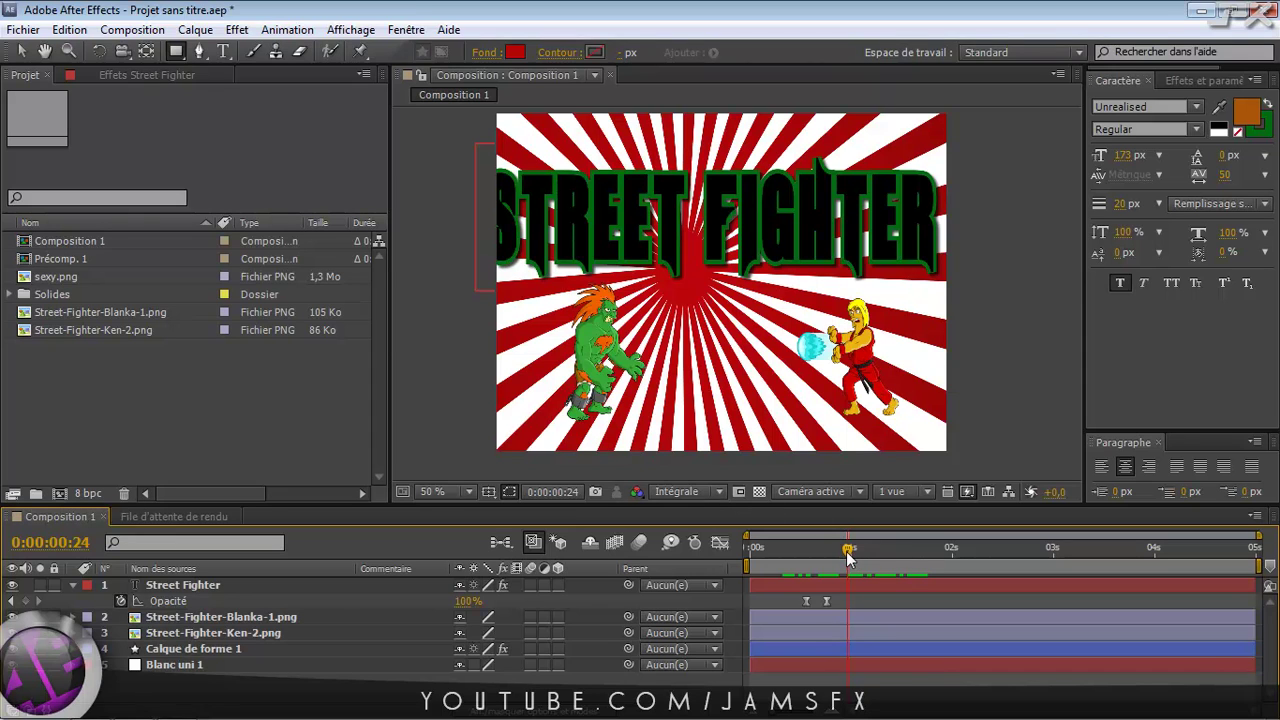
left_click_drag(843, 549, 808, 557)
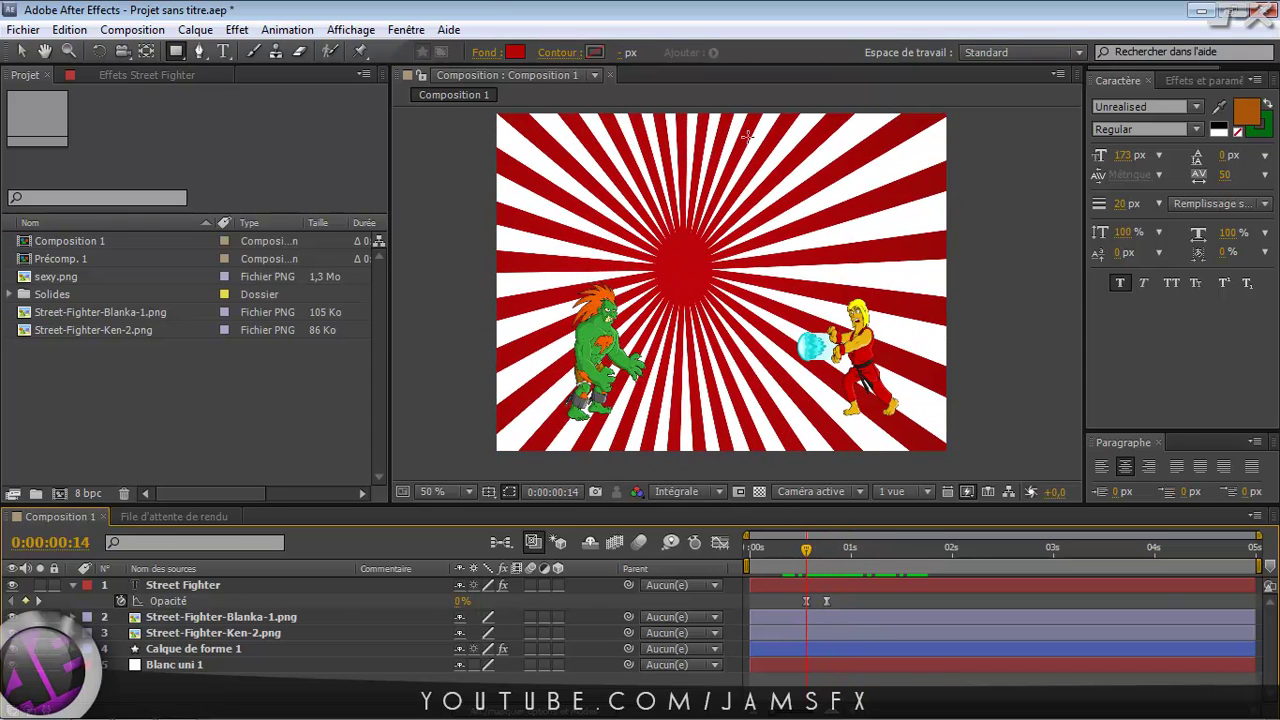
key("v")
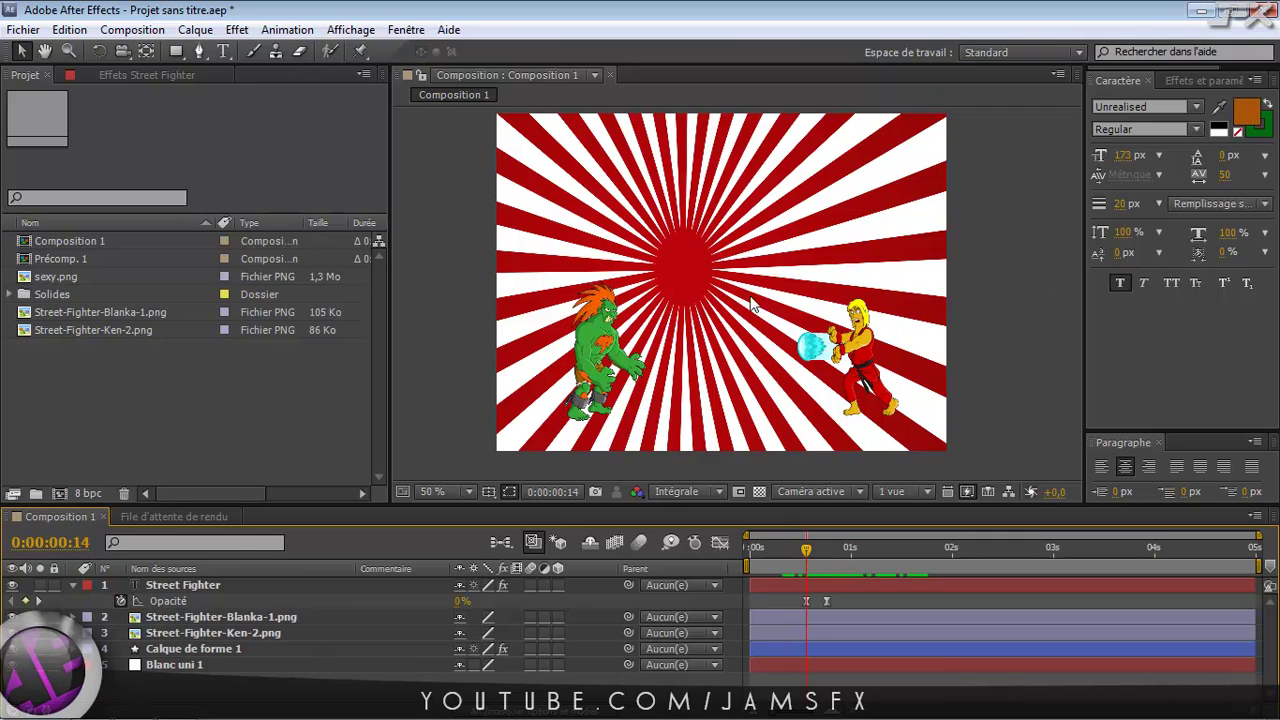
left_click_drag(806, 553, 746, 552)
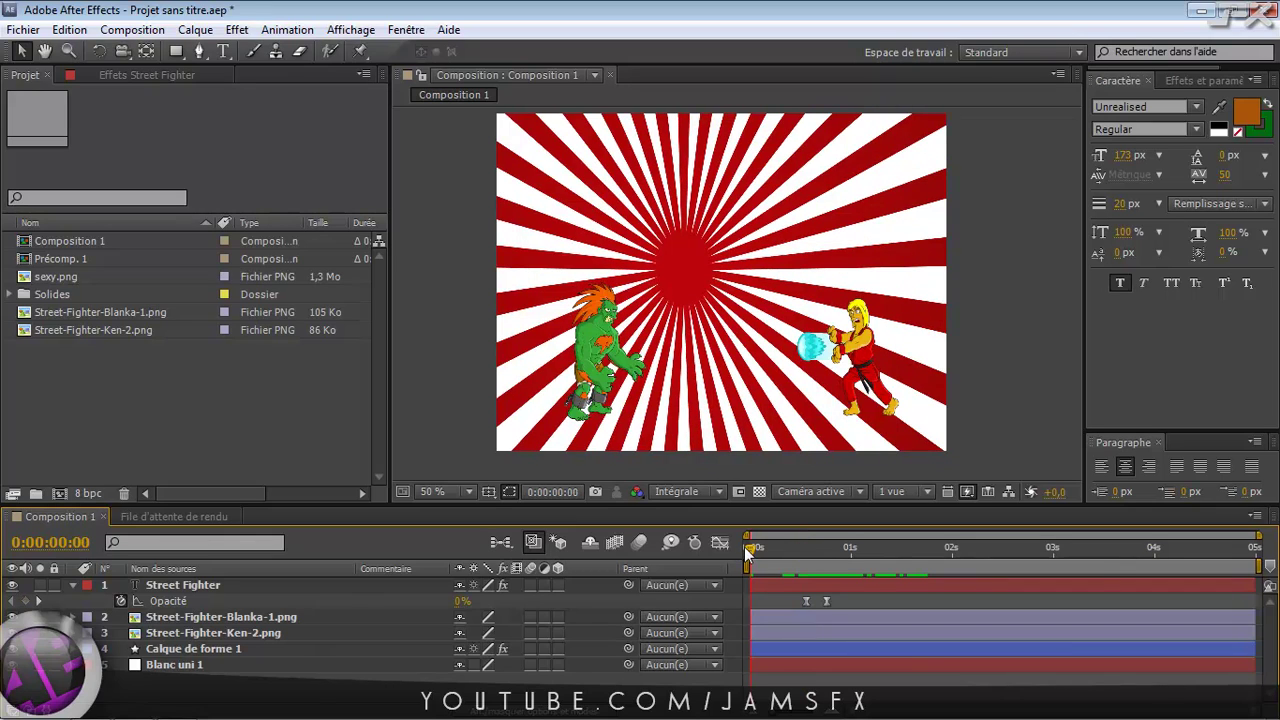
left_click(752, 548)
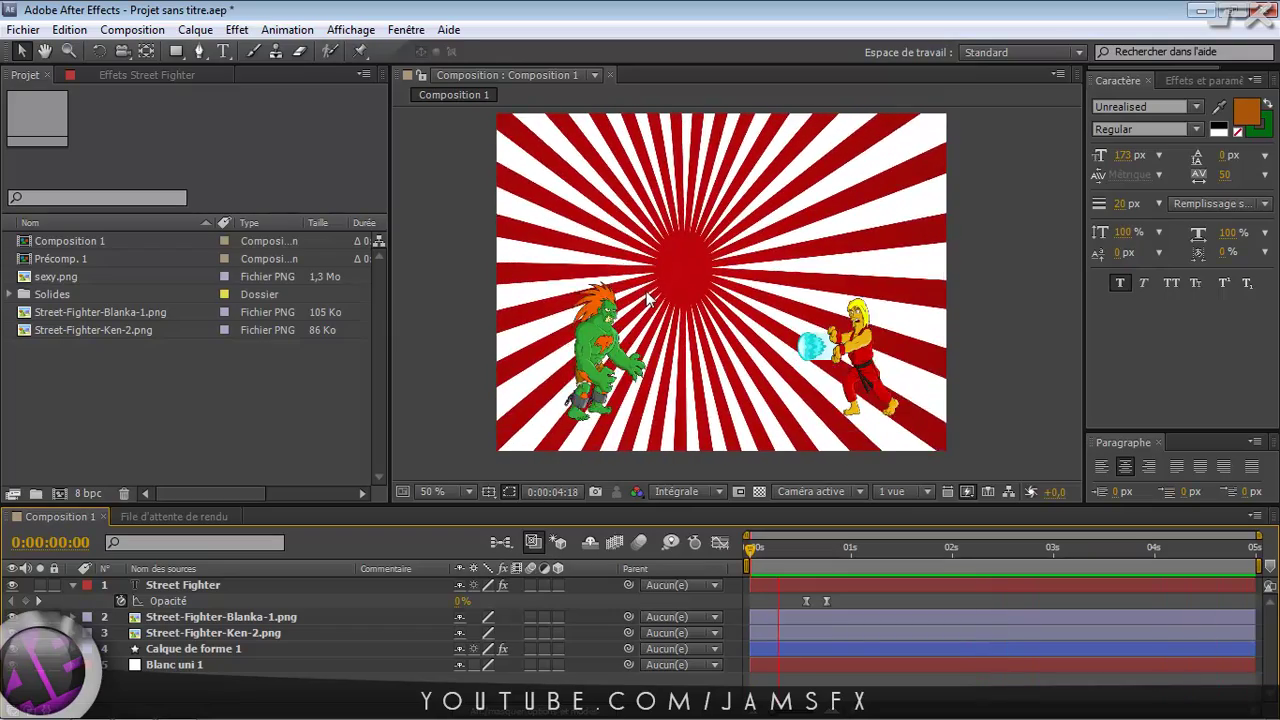
key("space")
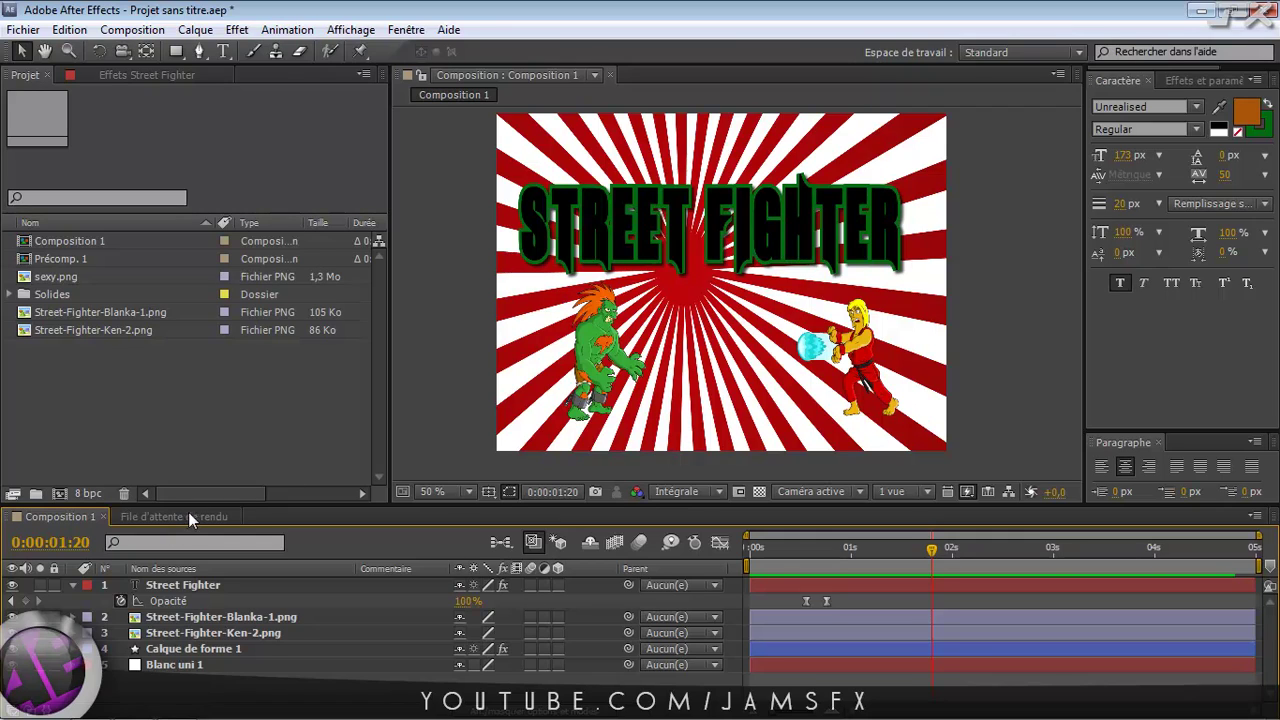
Step: Hide the title and fighter layers to watch the sunburst rotate, then show them again
left_click_drag(14, 586, 14, 634)
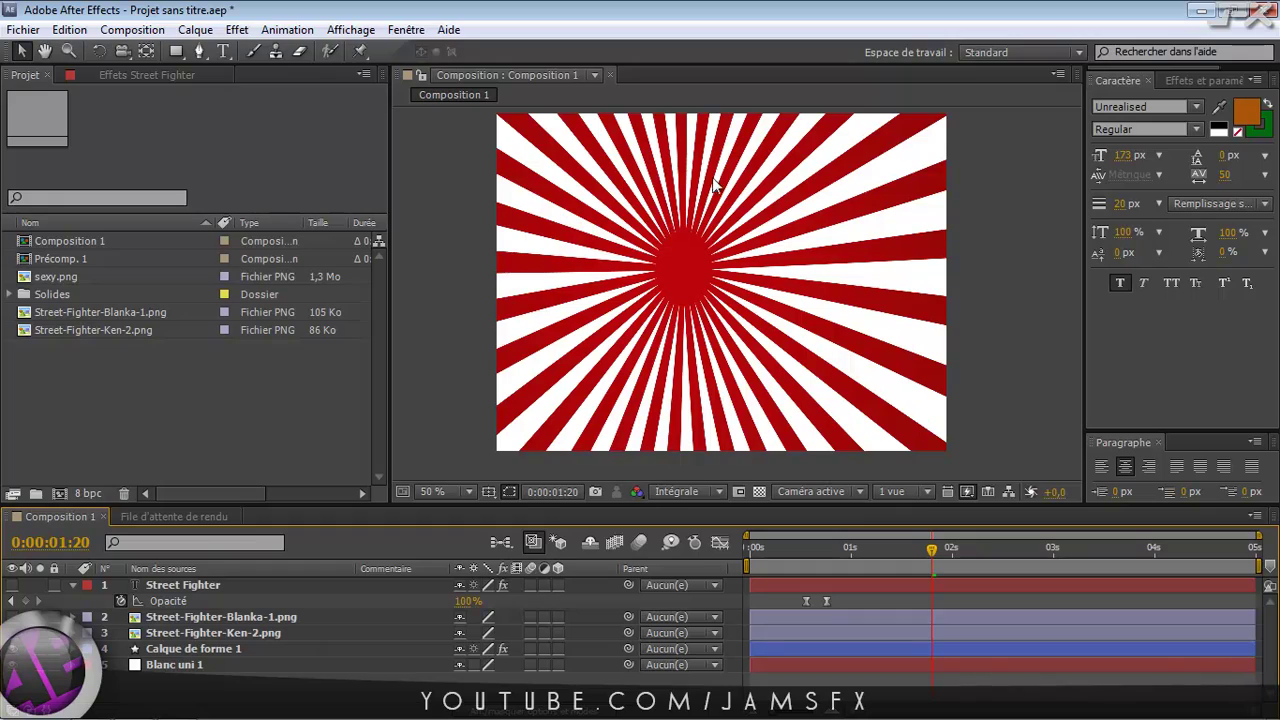
left_click_drag(933, 550, 855, 561)
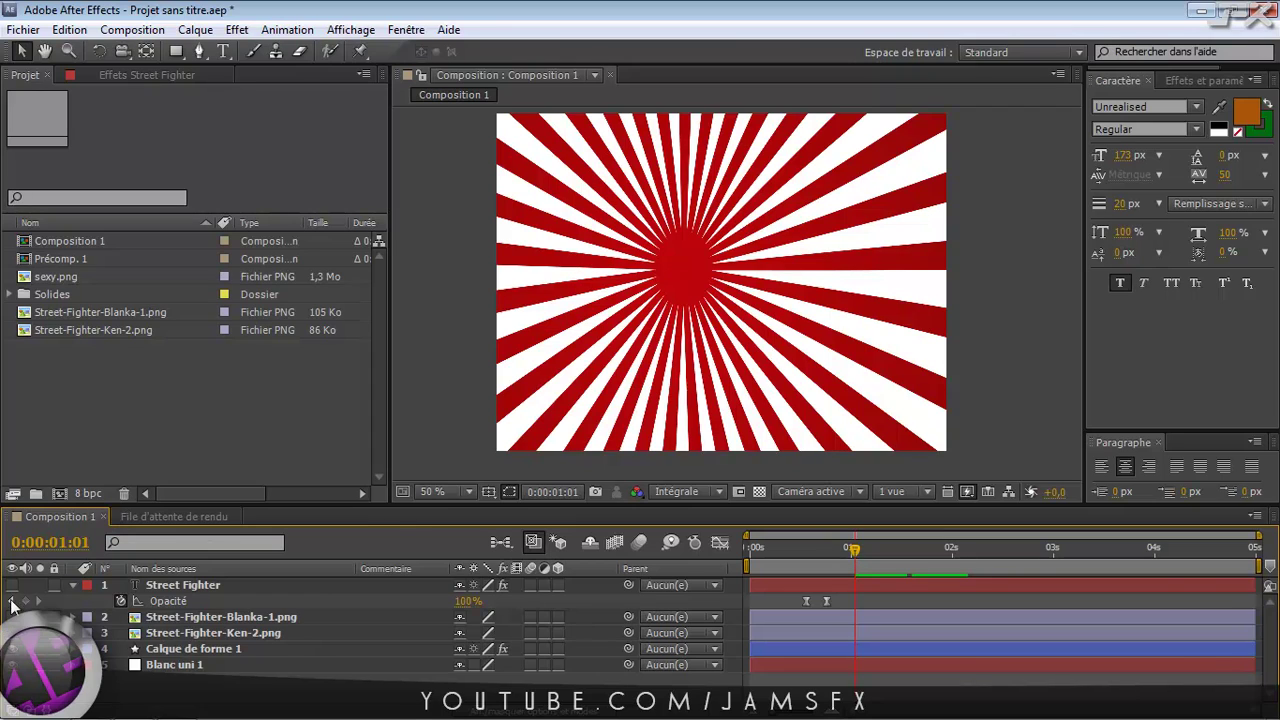
left_click(15, 634)
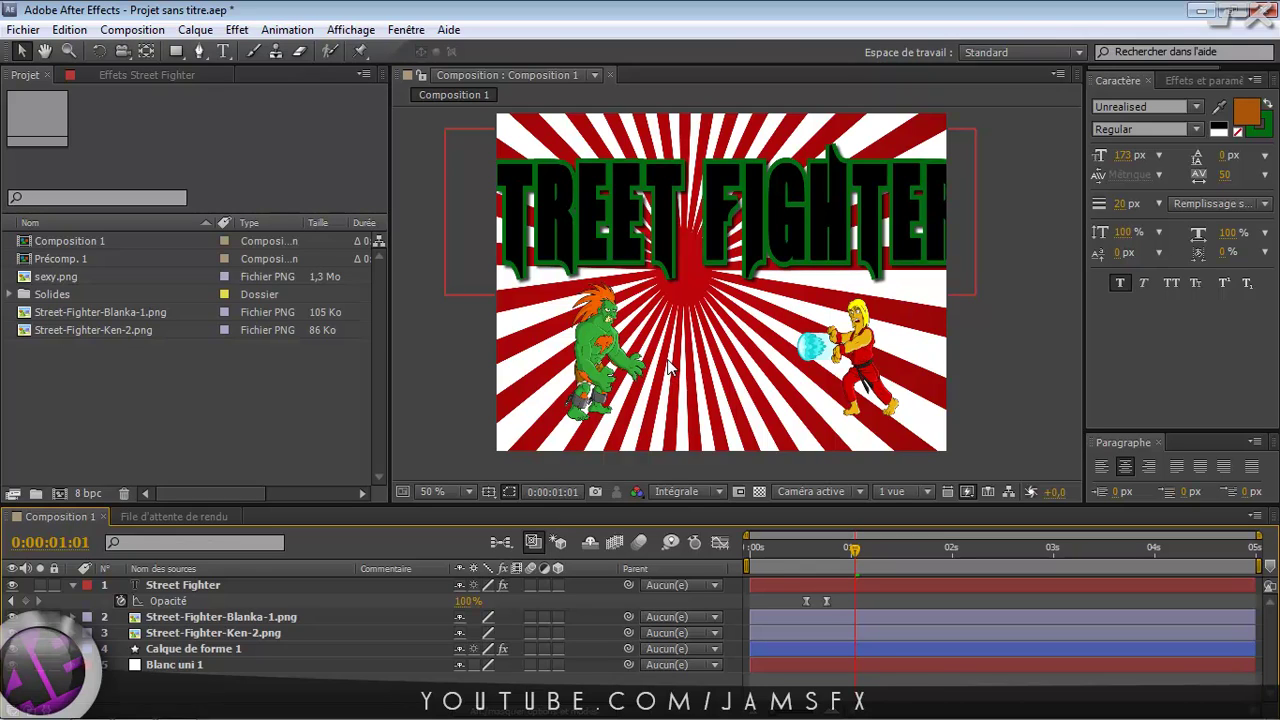
Step: Create a new HDV/HDTV 720 composition, 1280×720 at 25 fps, named sunburst
left_click(87, 427)
key("ctrl+n")
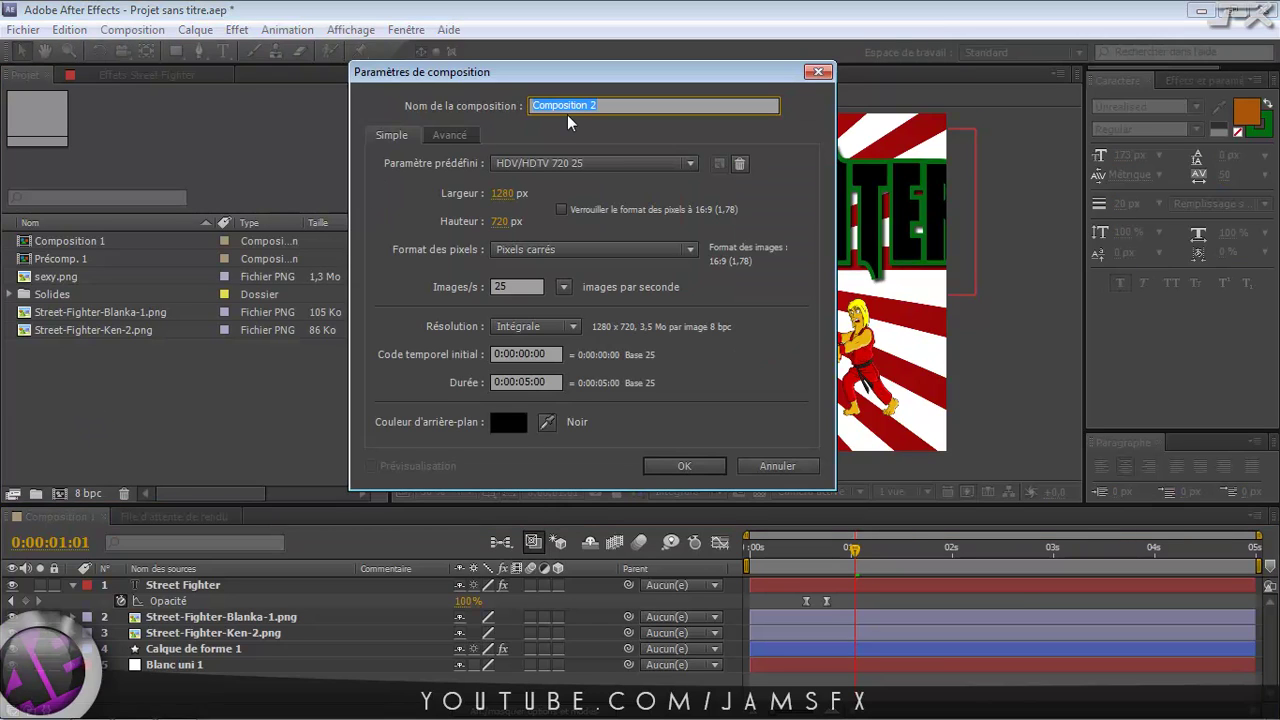
type("s")
type("unburst")
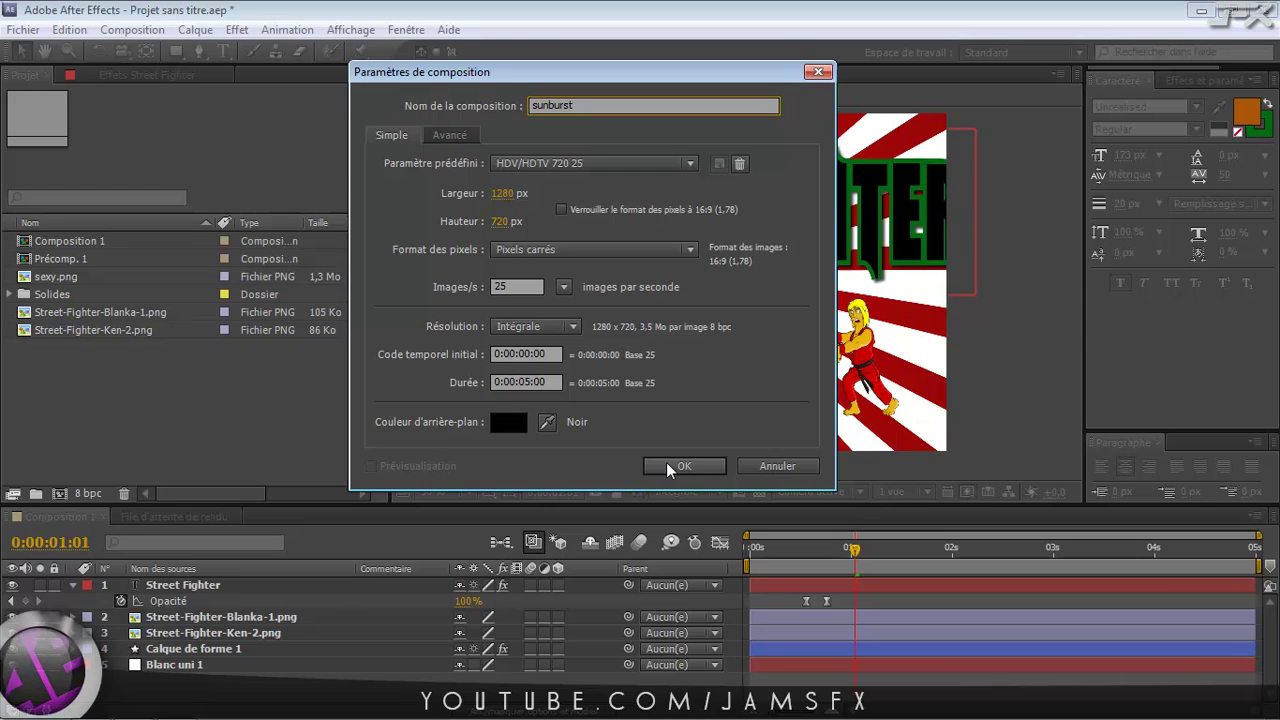
left_click(670, 469)
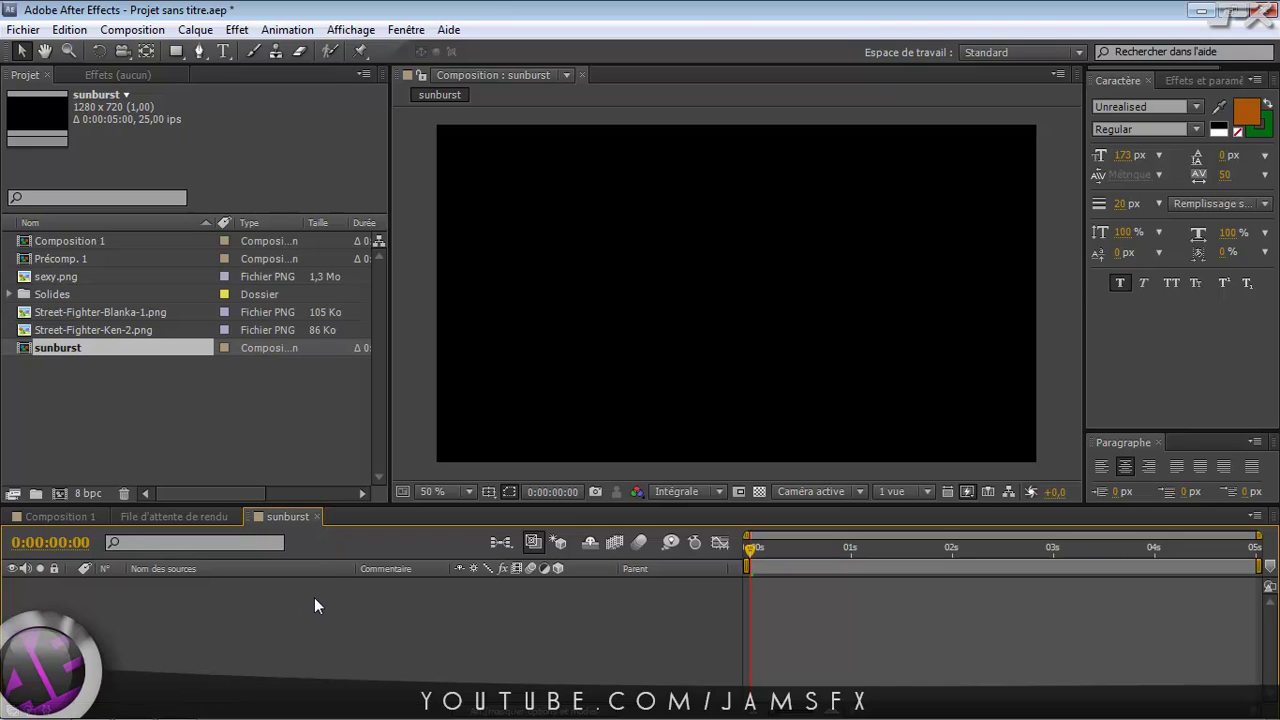
Step: Cancel the stray new composition and add a white comp-size solid named BG
key("ctrl+n")
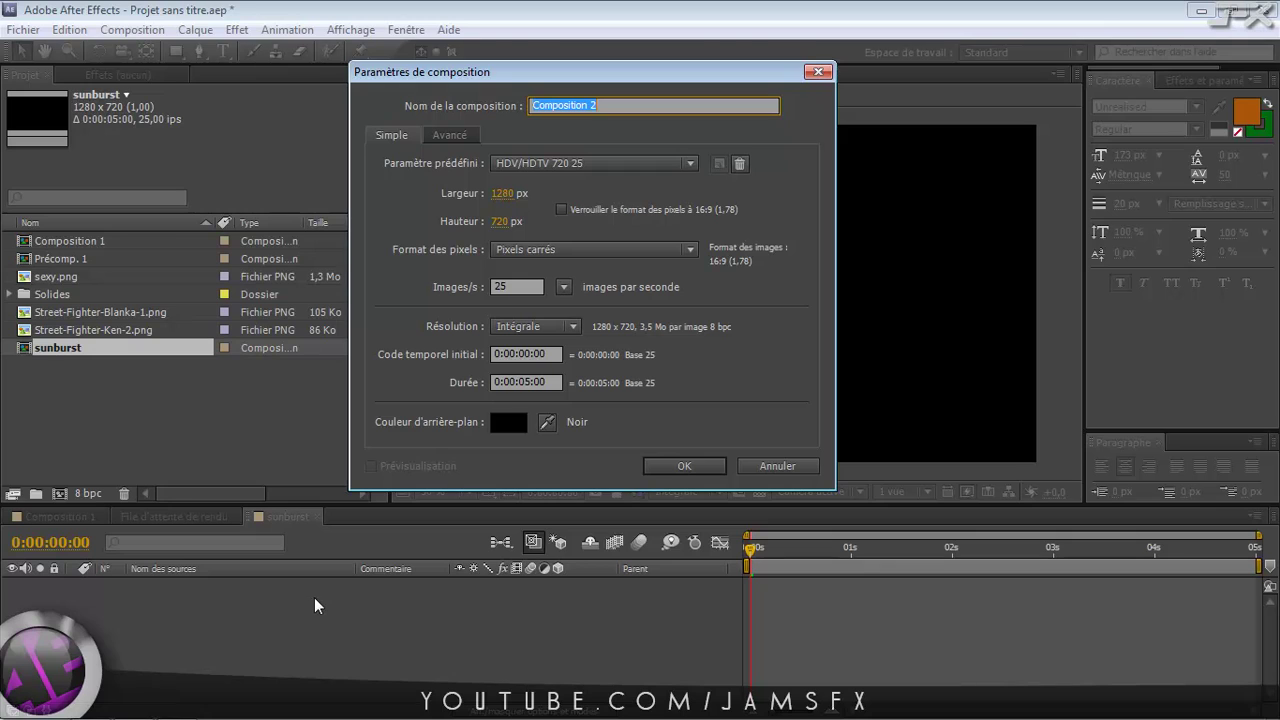
key("Escape")
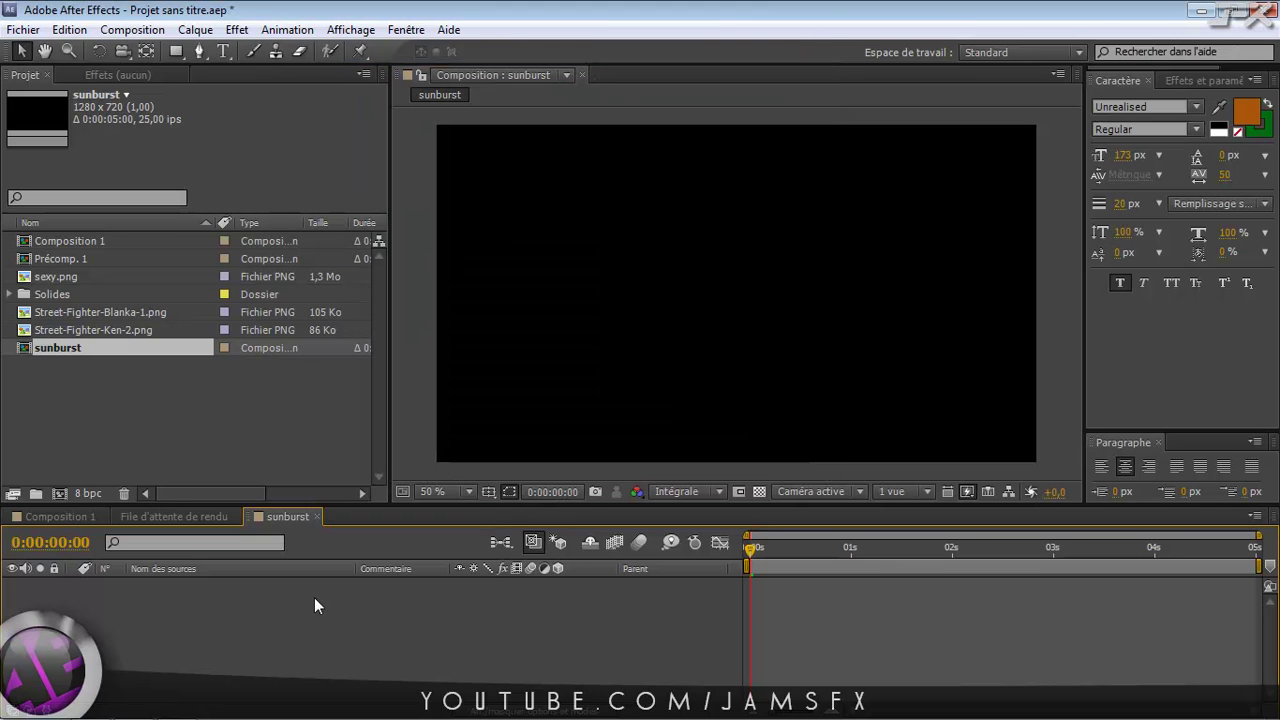
key("ctrl+y")
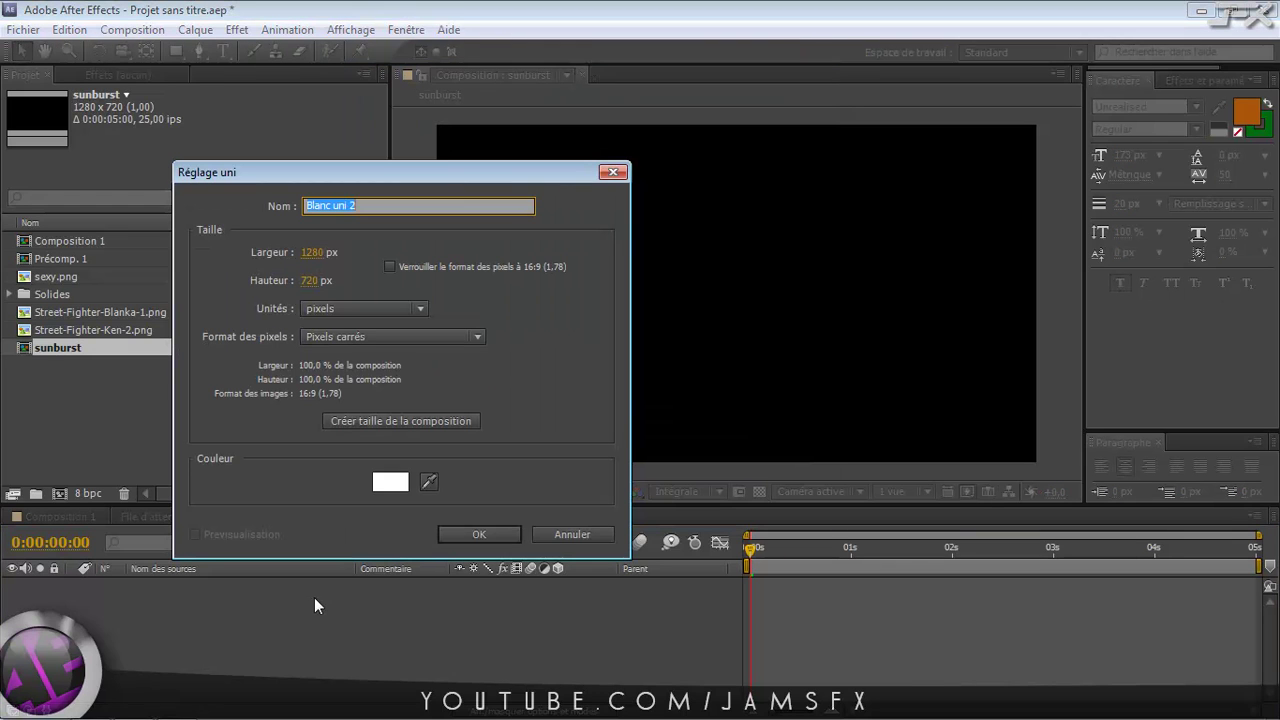
type("BG")
left_click(411, 422)
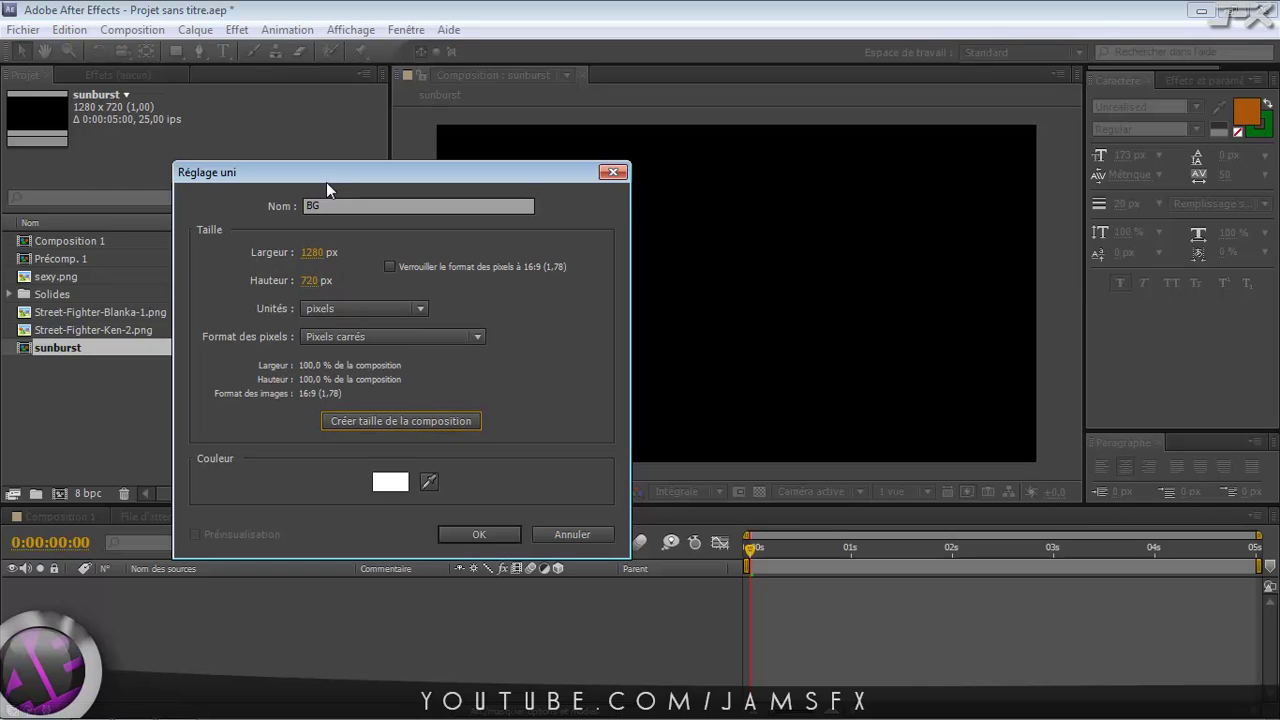
left_click(488, 537)
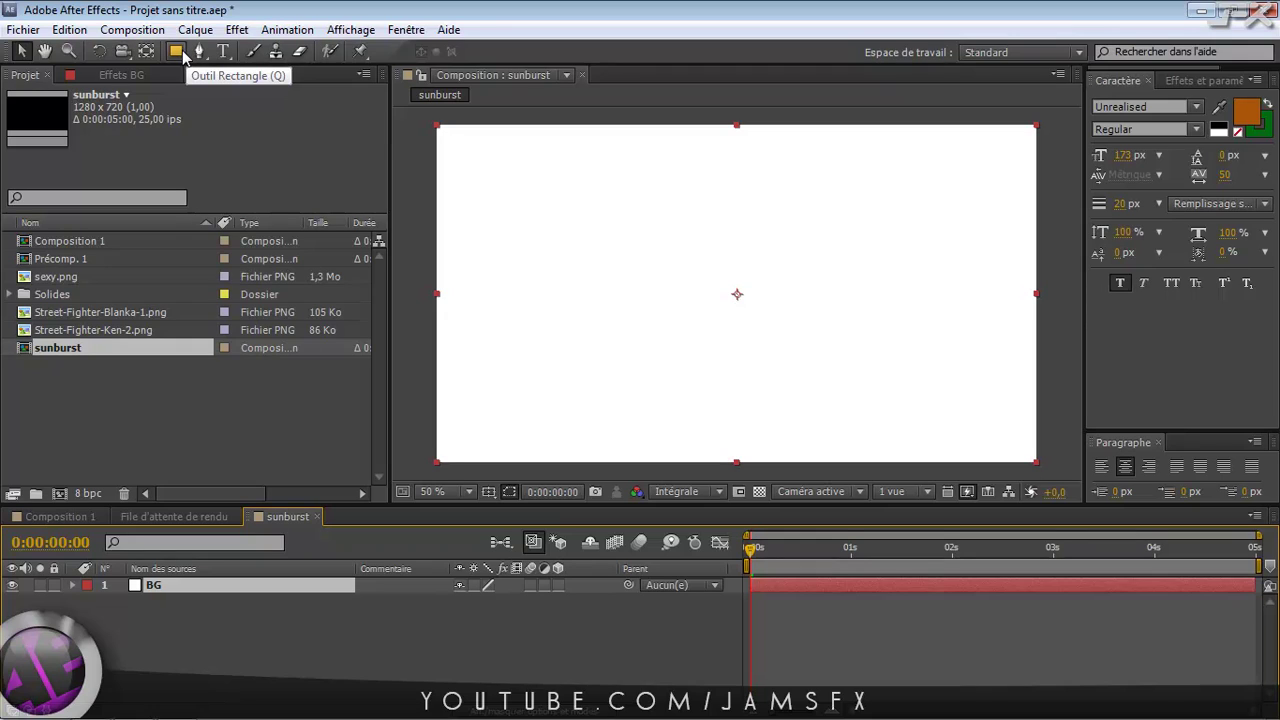
Step: Select the Star Tool, remove a test star mask from BG, and deselect the layer
left_click(181, 52)
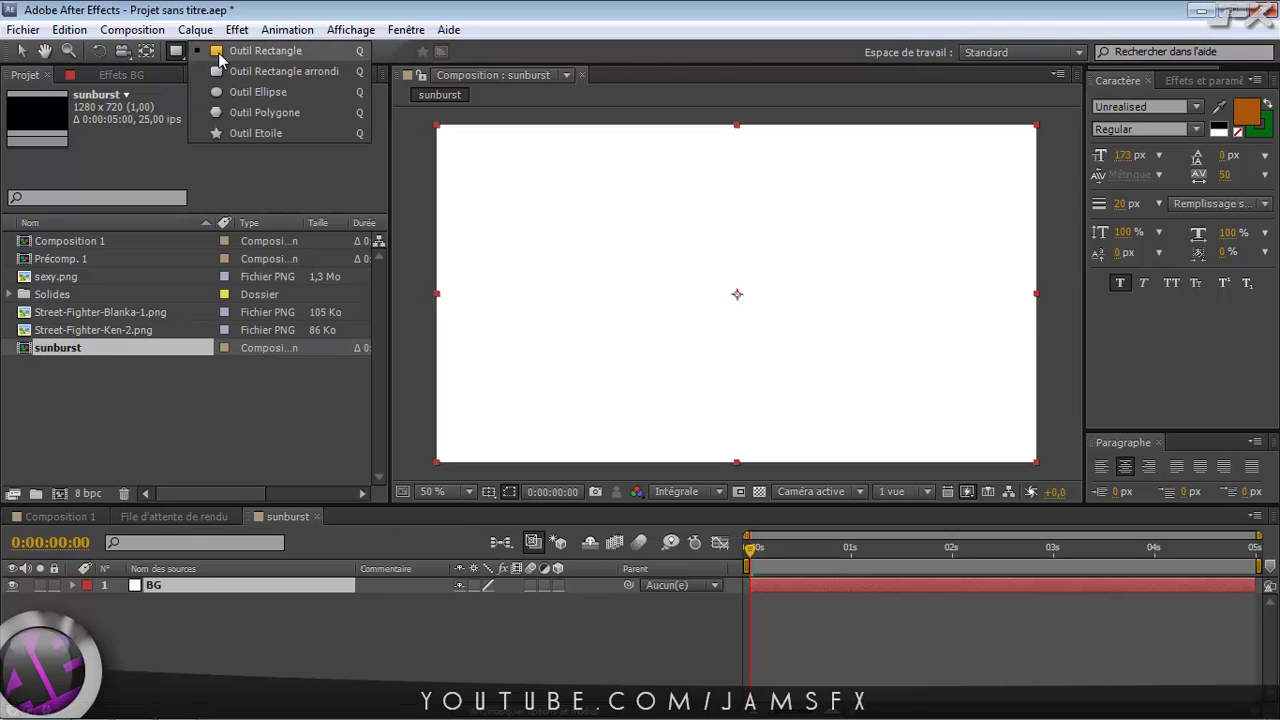
left_click(258, 134)
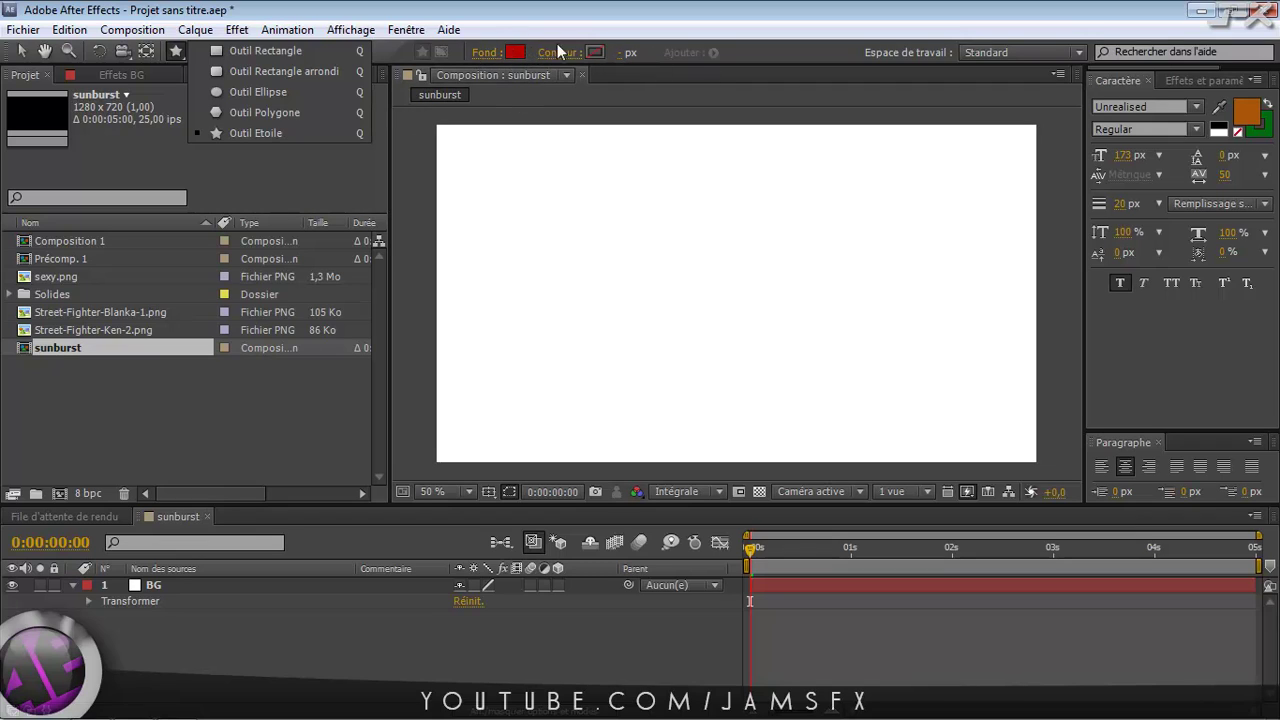
left_click(240, 618)
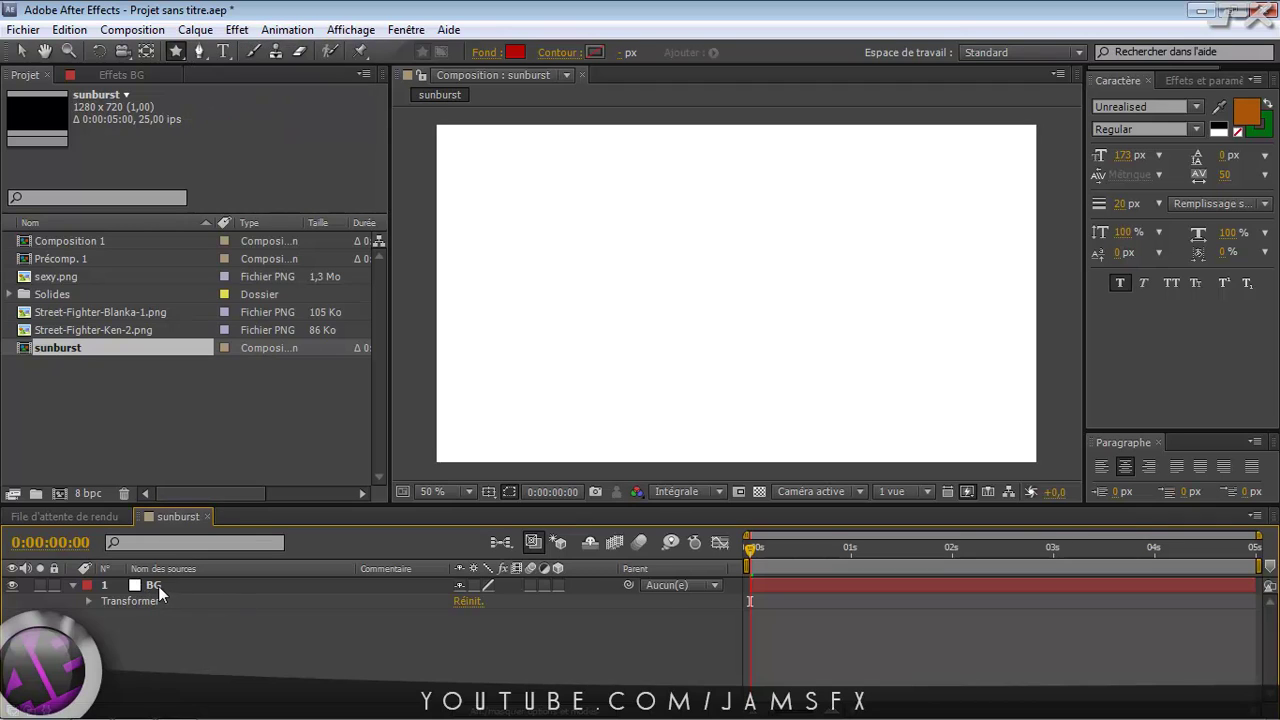
left_click(158, 591)
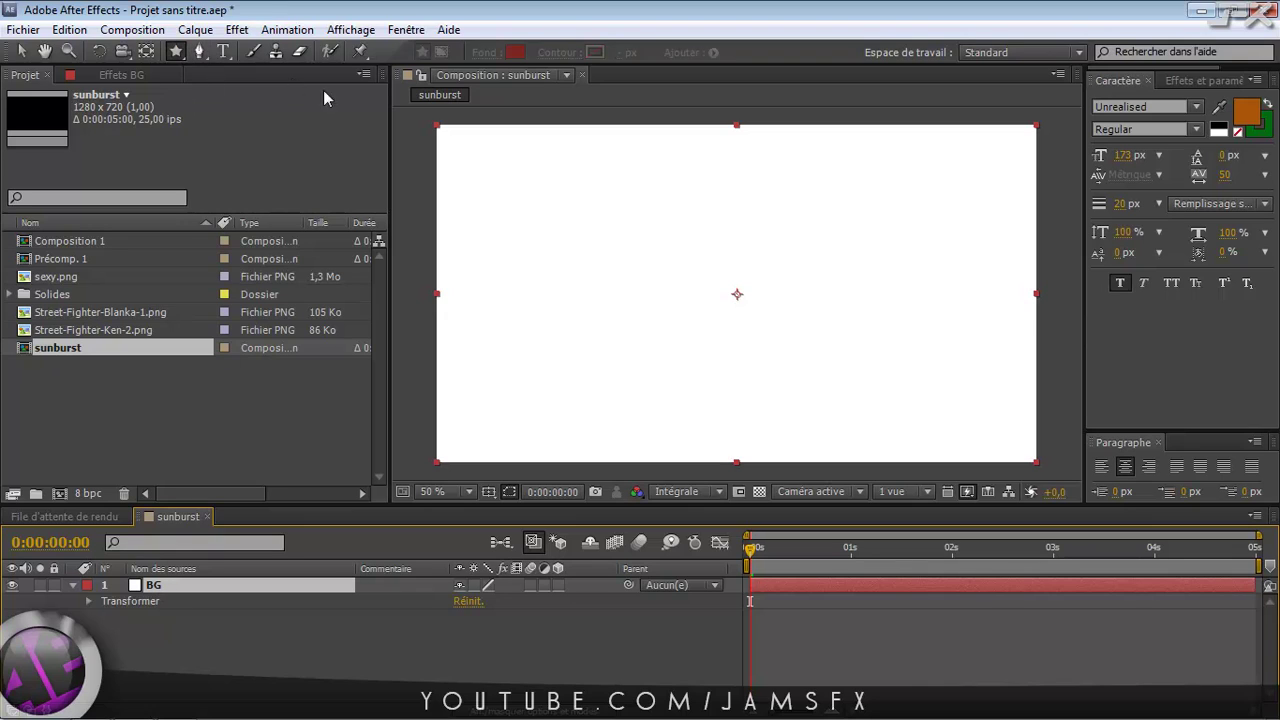
mouse_move(567, 158)
left_mouse_down()
mouse_move(707, 361)
mouse_move(696, 211)
left_mouse_up()
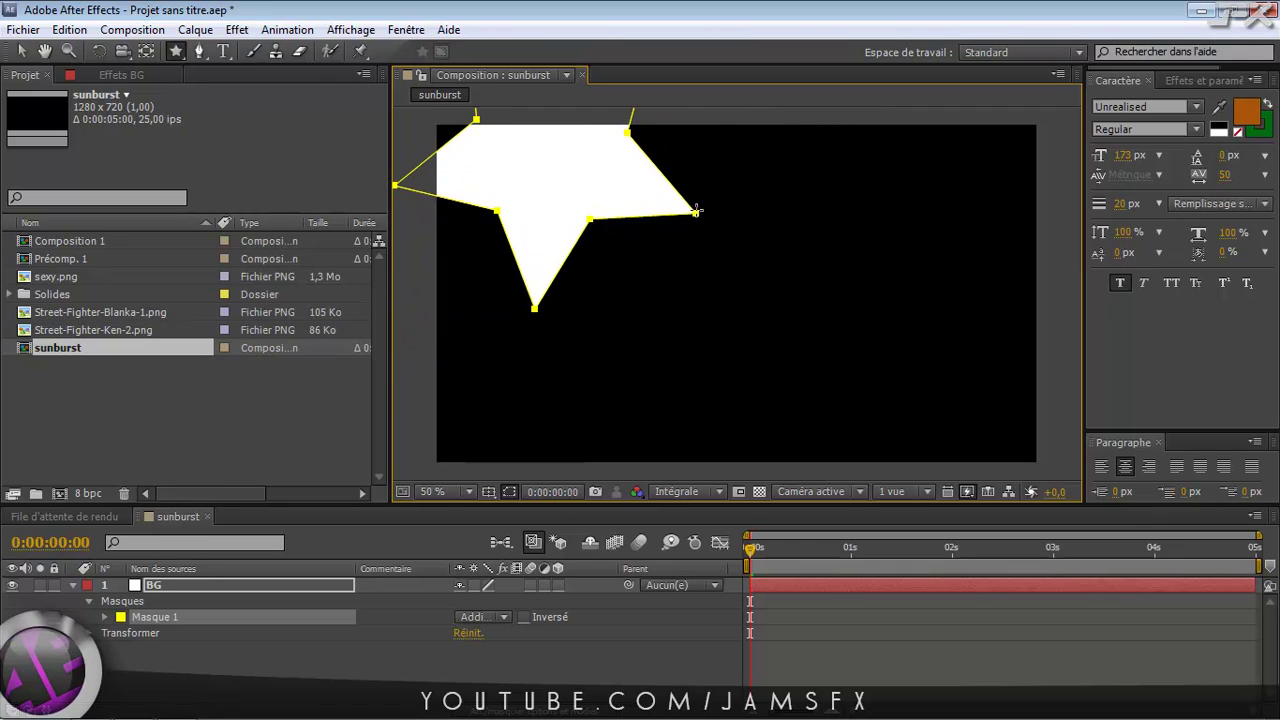
key("Delete")
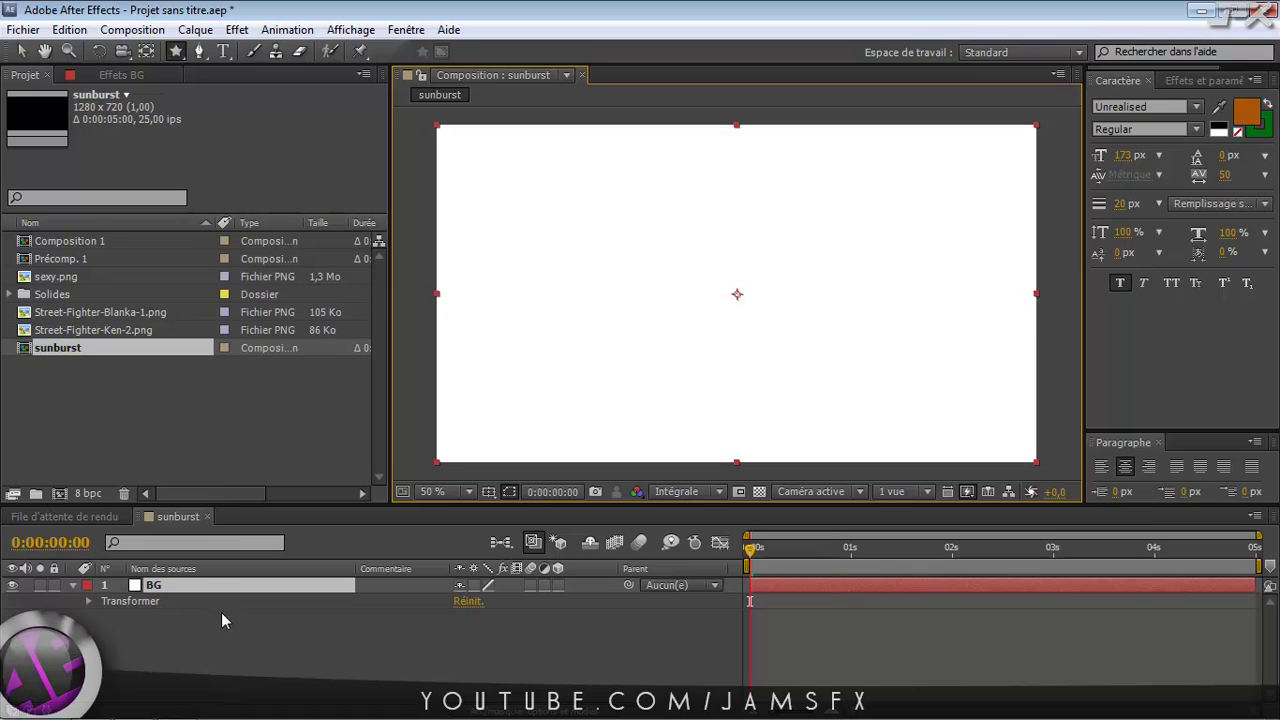
left_click(223, 638)
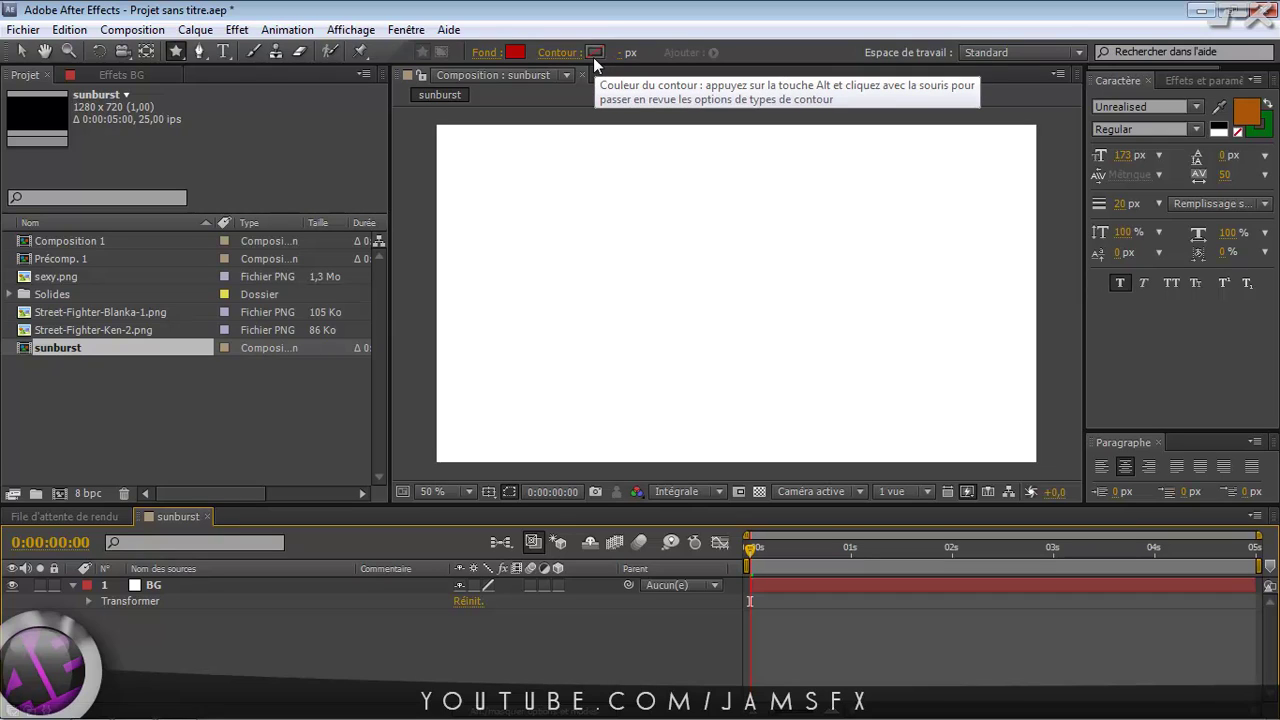
Step: Turn off the shape stroke and set the shape fill to light pink F388D9
left_click(597, 56, "alt")
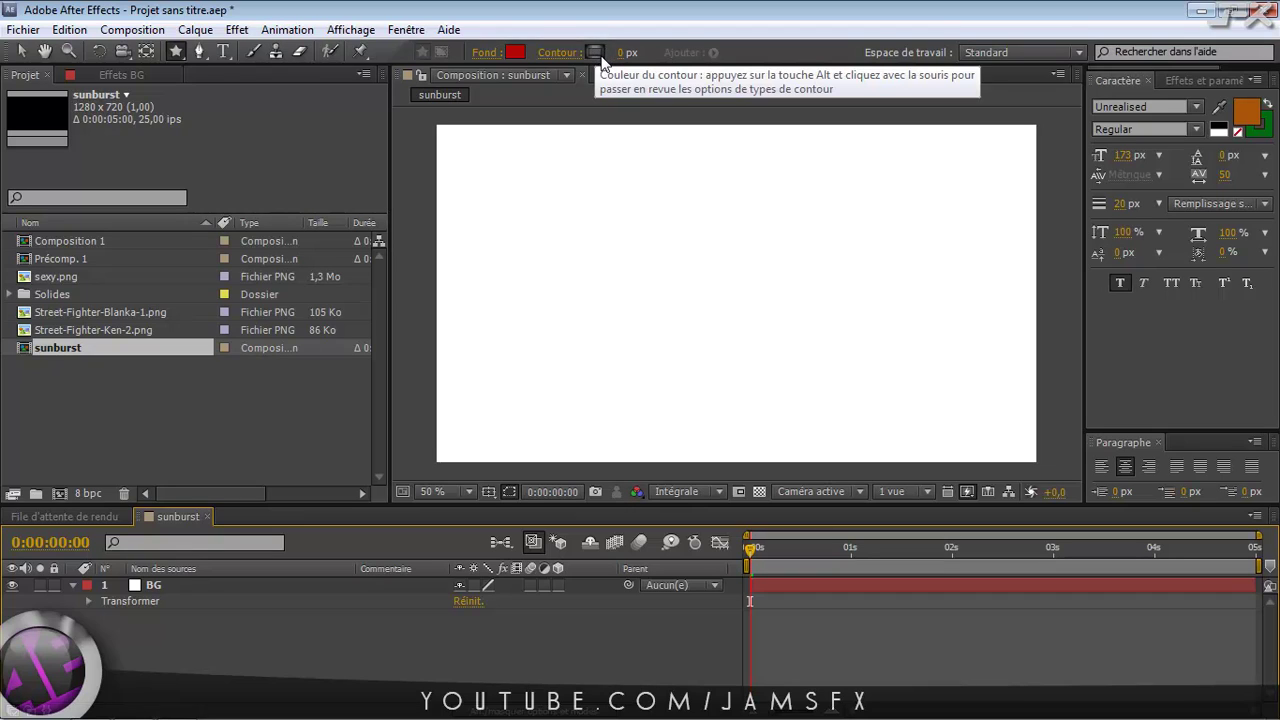
left_click(601, 56, "alt")
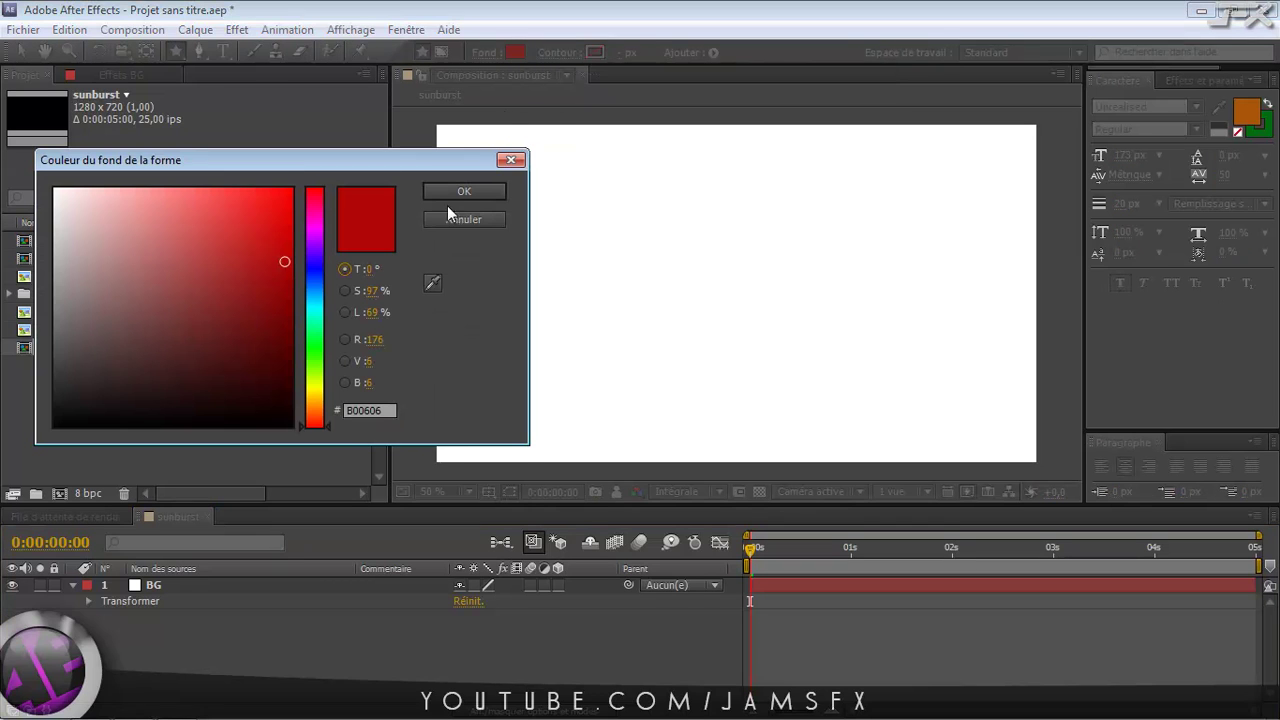
left_click_drag(314, 252, 313, 226)
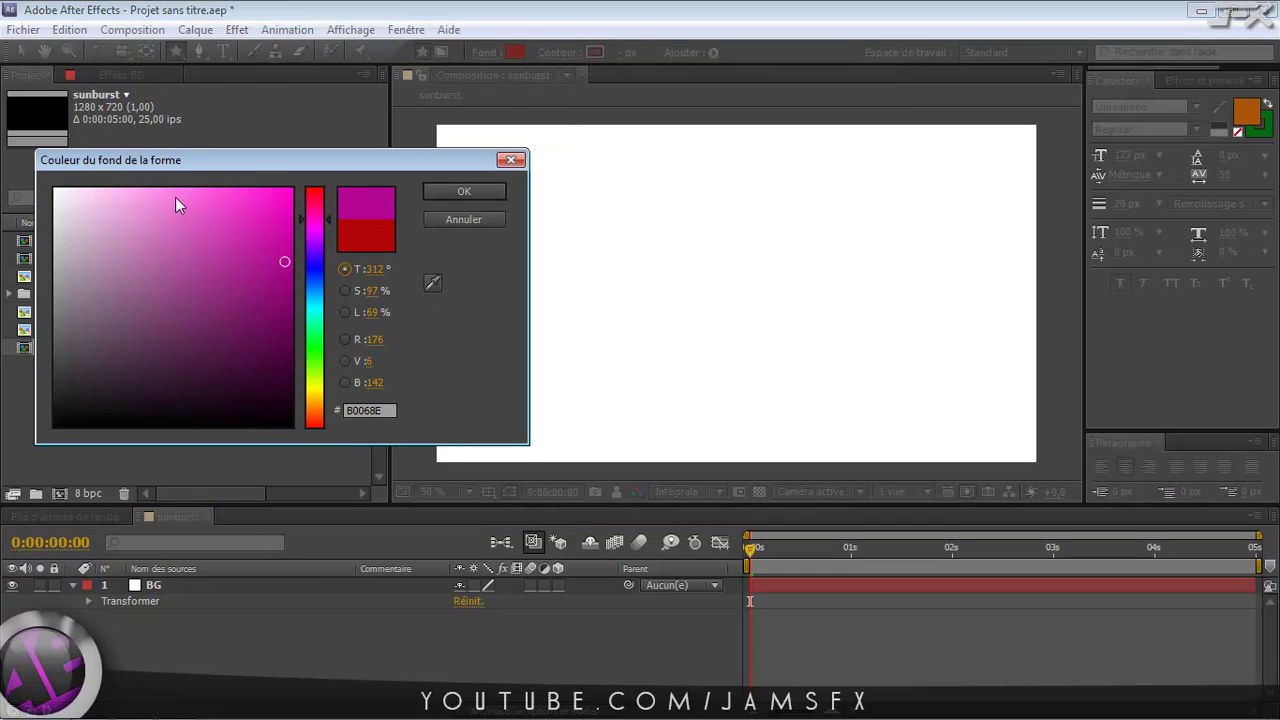
left_click_drag(146, 191, 162, 203)
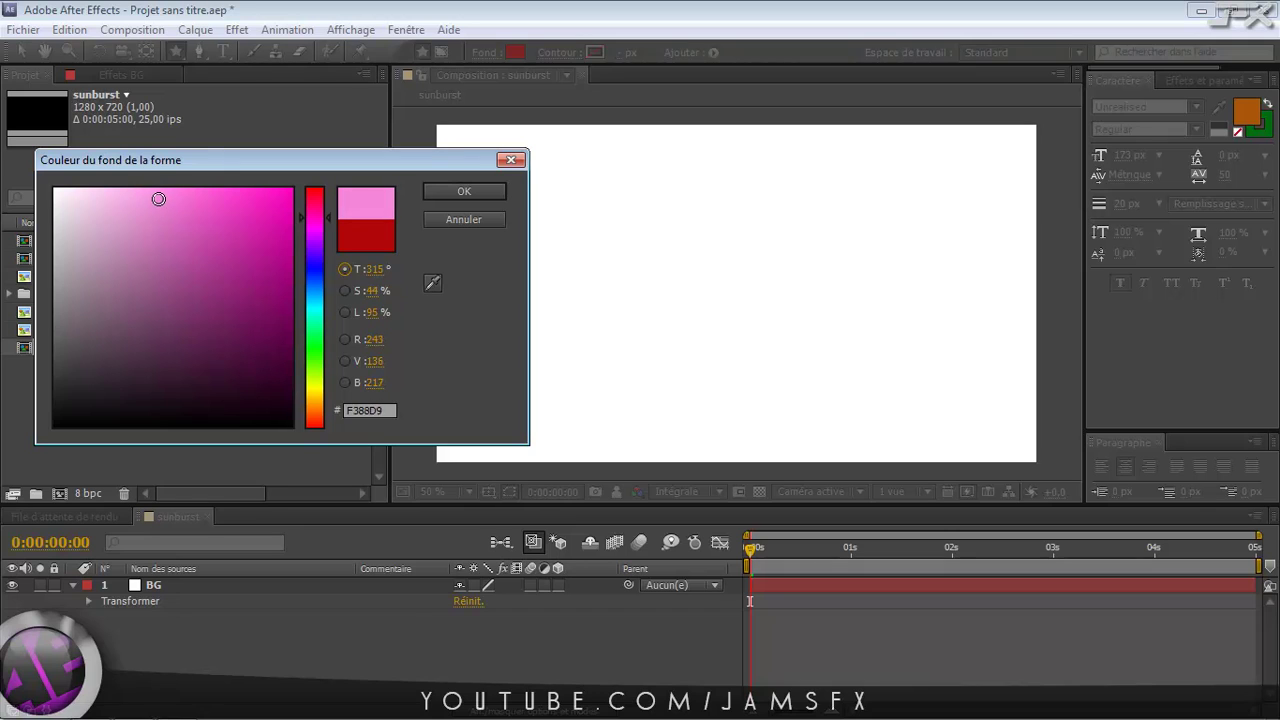
left_click(458, 191)
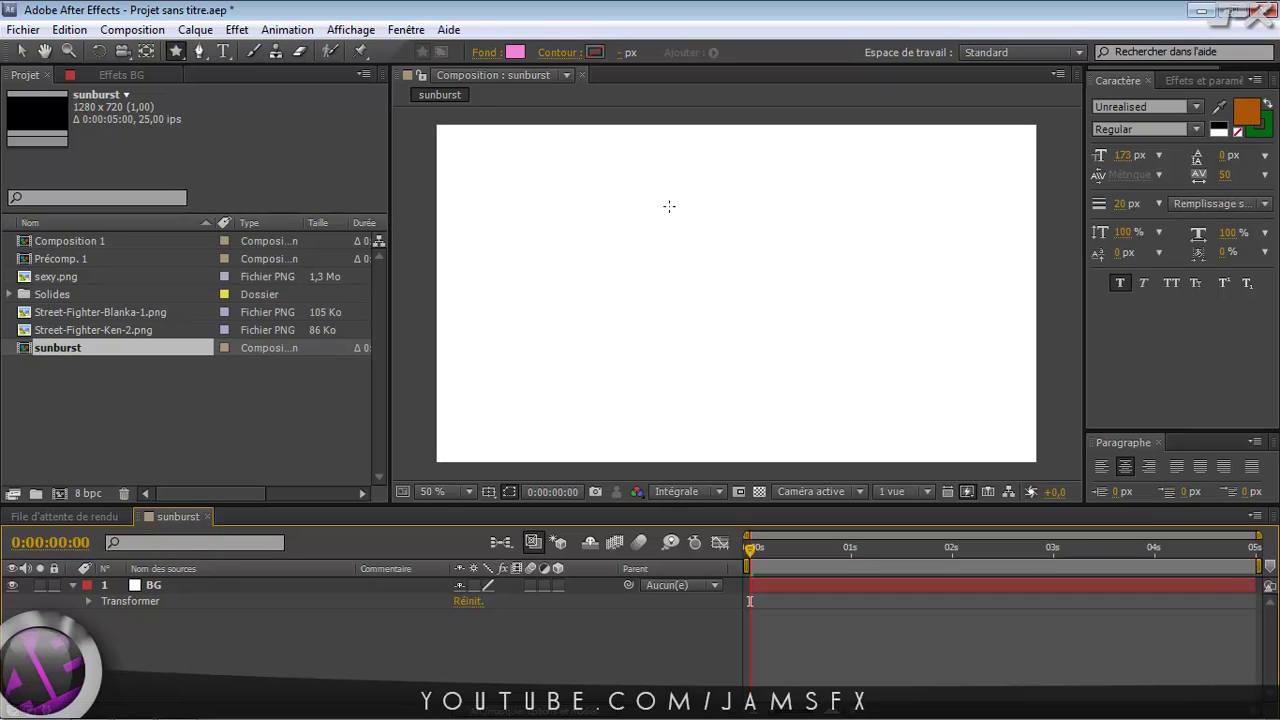
Step: Draw a large pink star near the frame centre and name its layer sunburst
left_click_drag(685, 191, 868, 408)
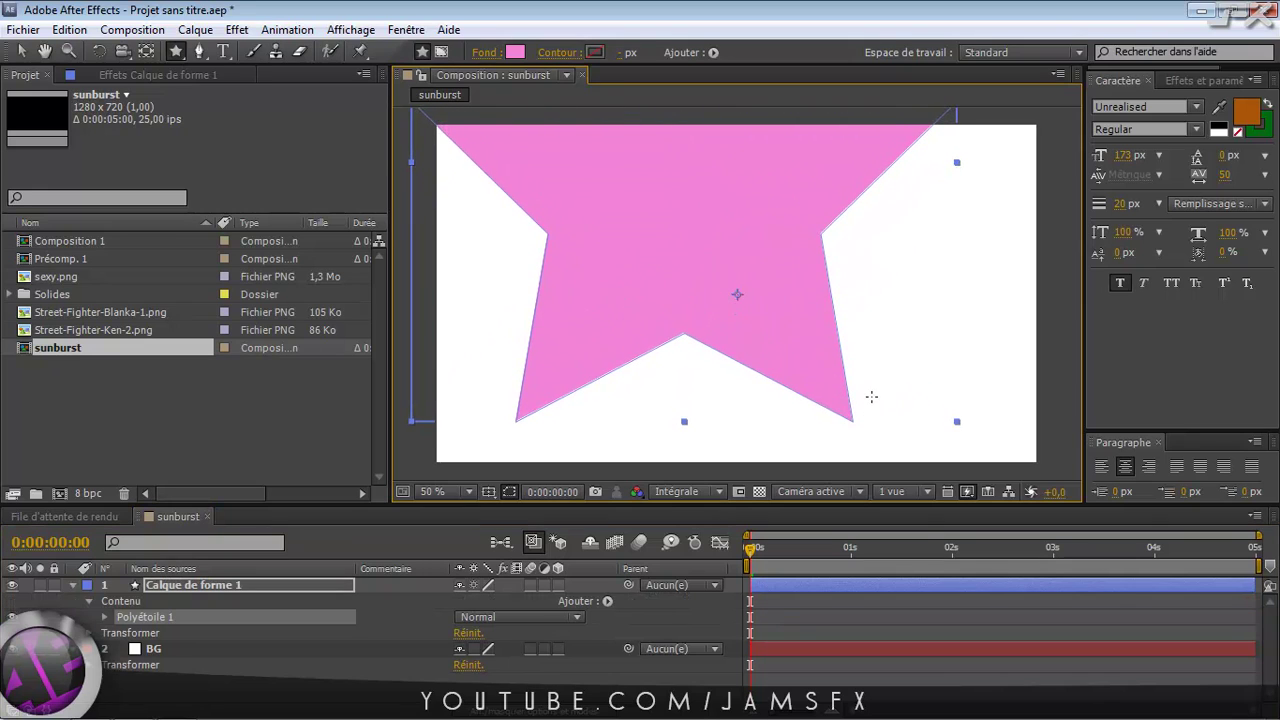
left_click(22, 51)
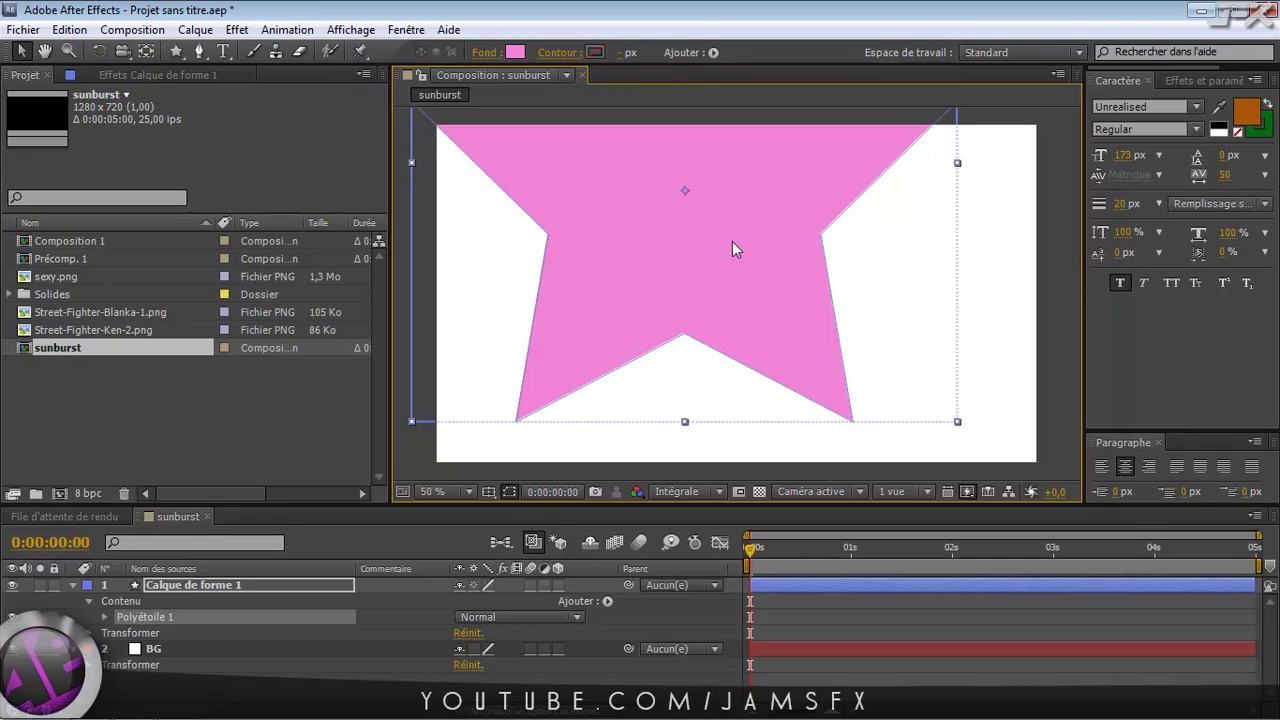
left_click_drag(732, 241, 800, 315)
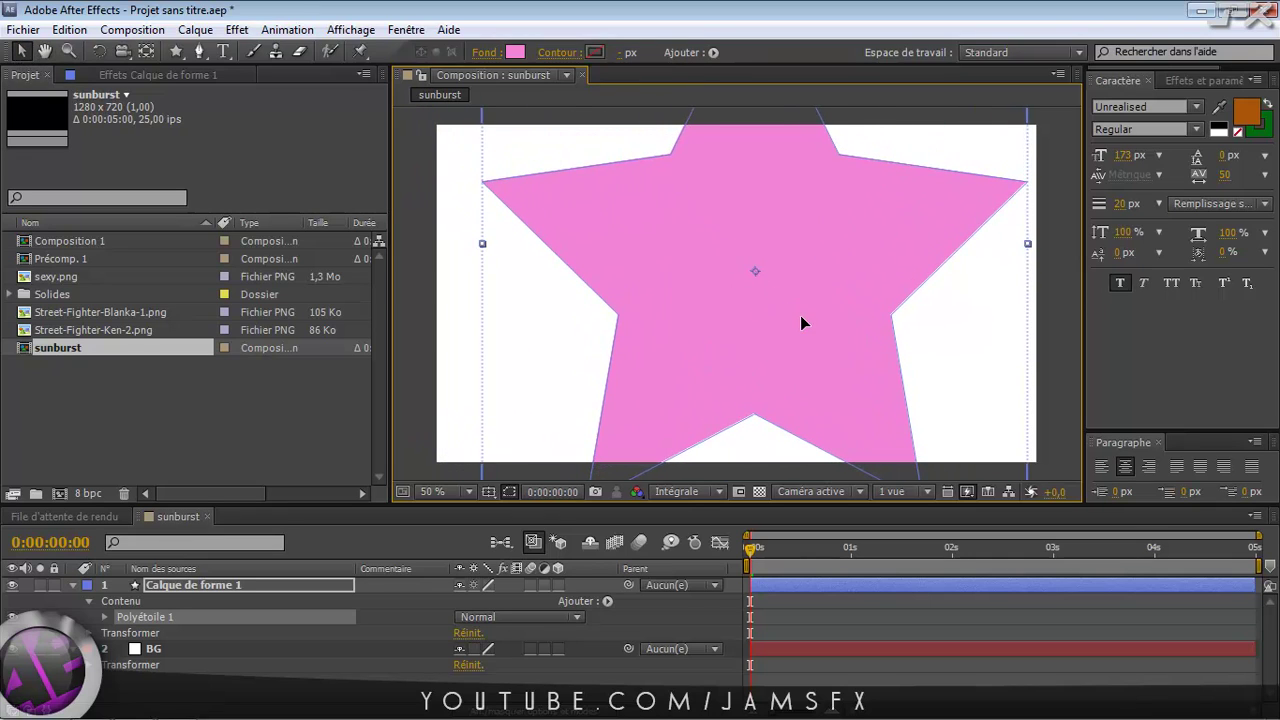
left_click(74, 648)
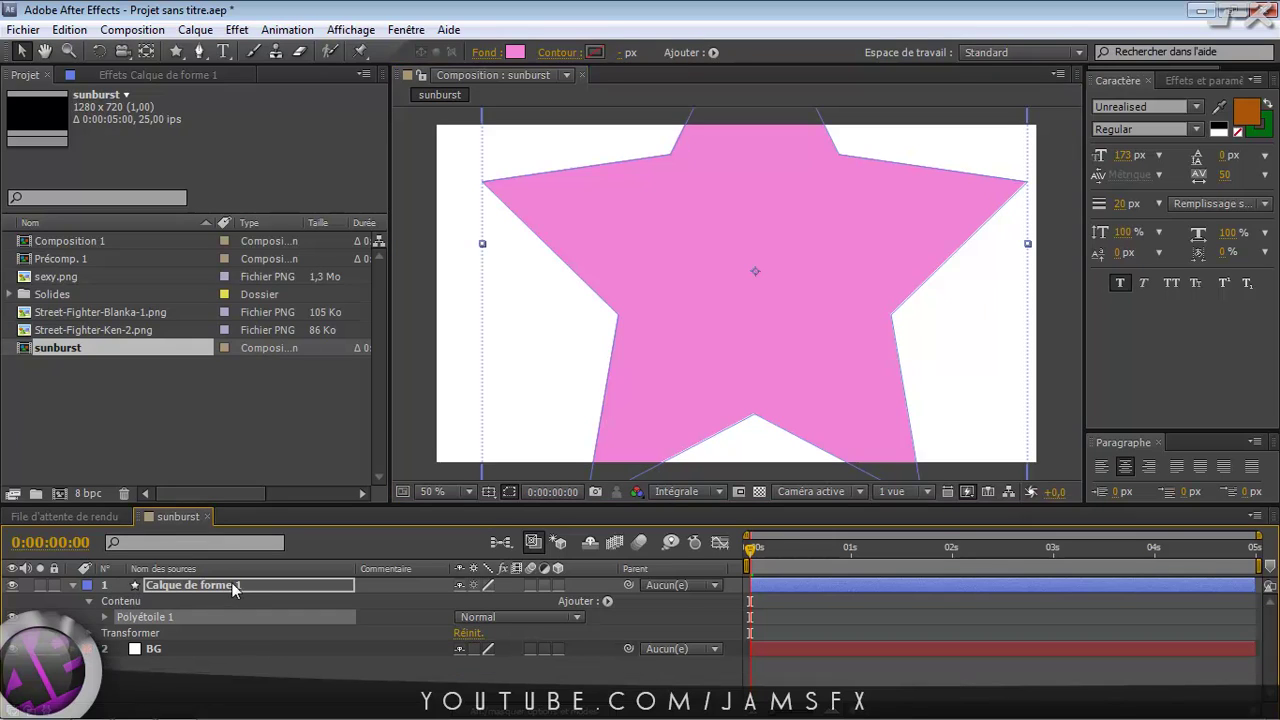
key("Return")
key("Return")
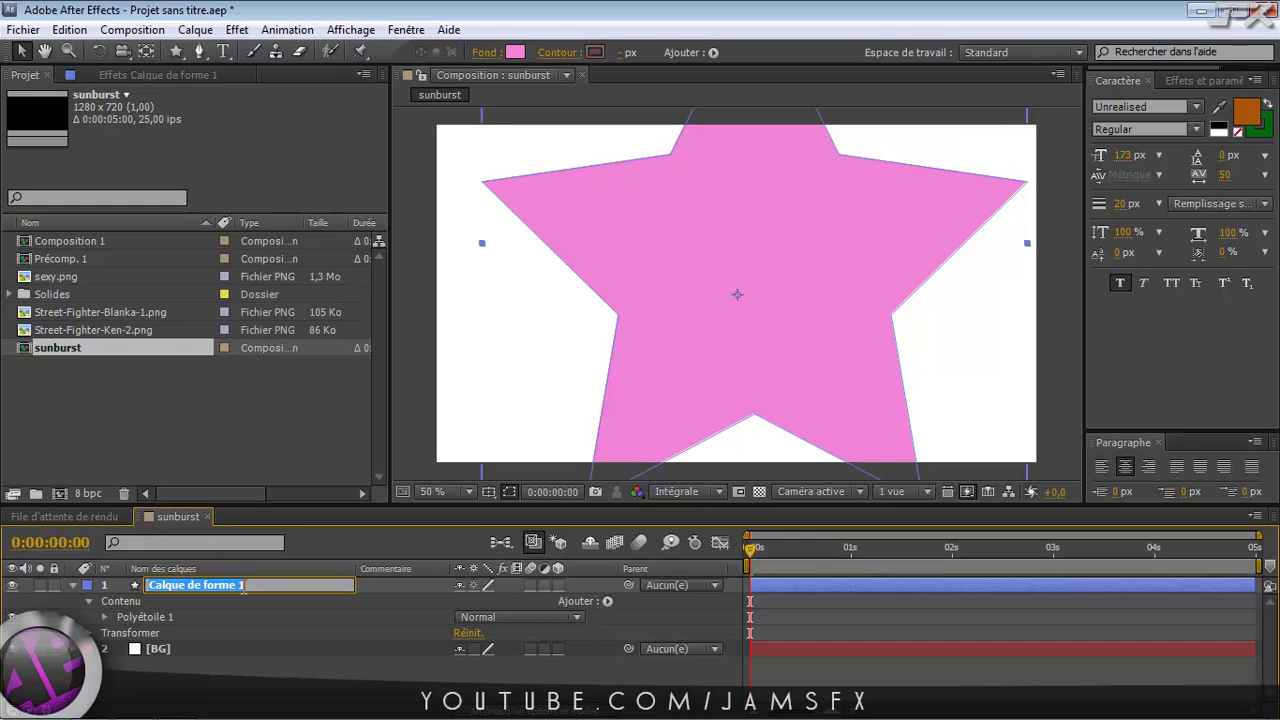
type("sunbu")
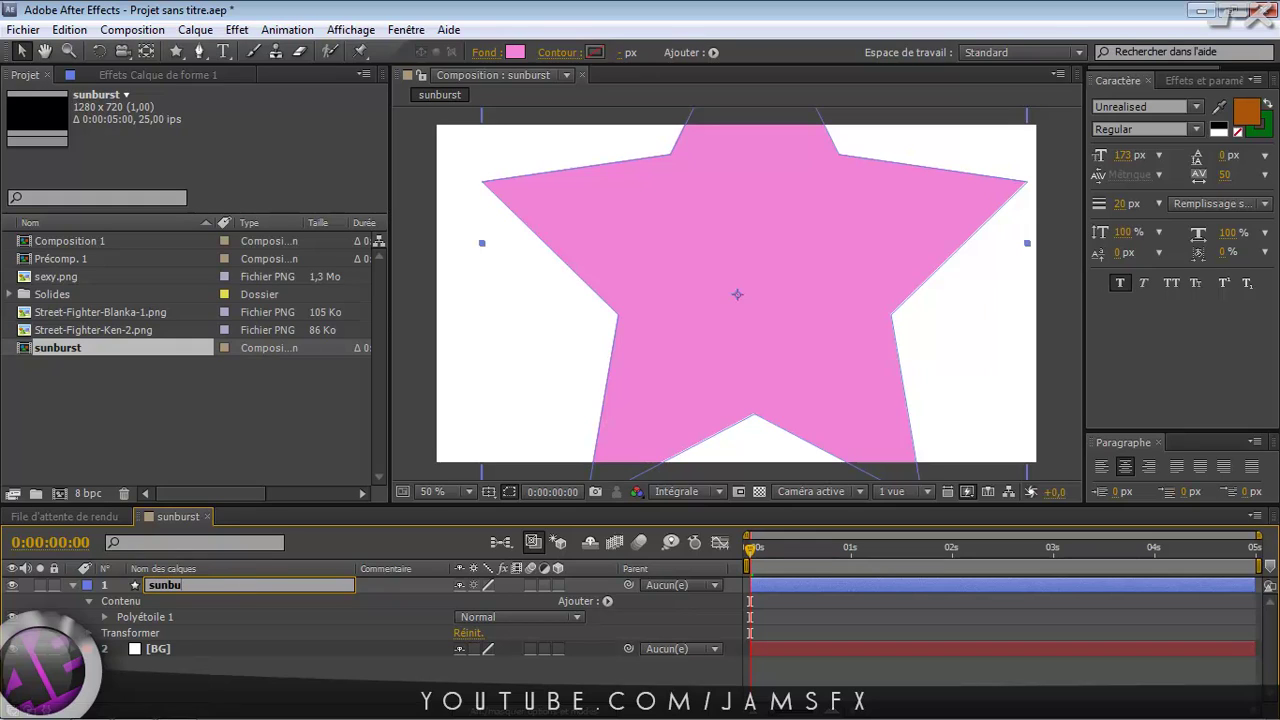
type("rst")
key("Return")
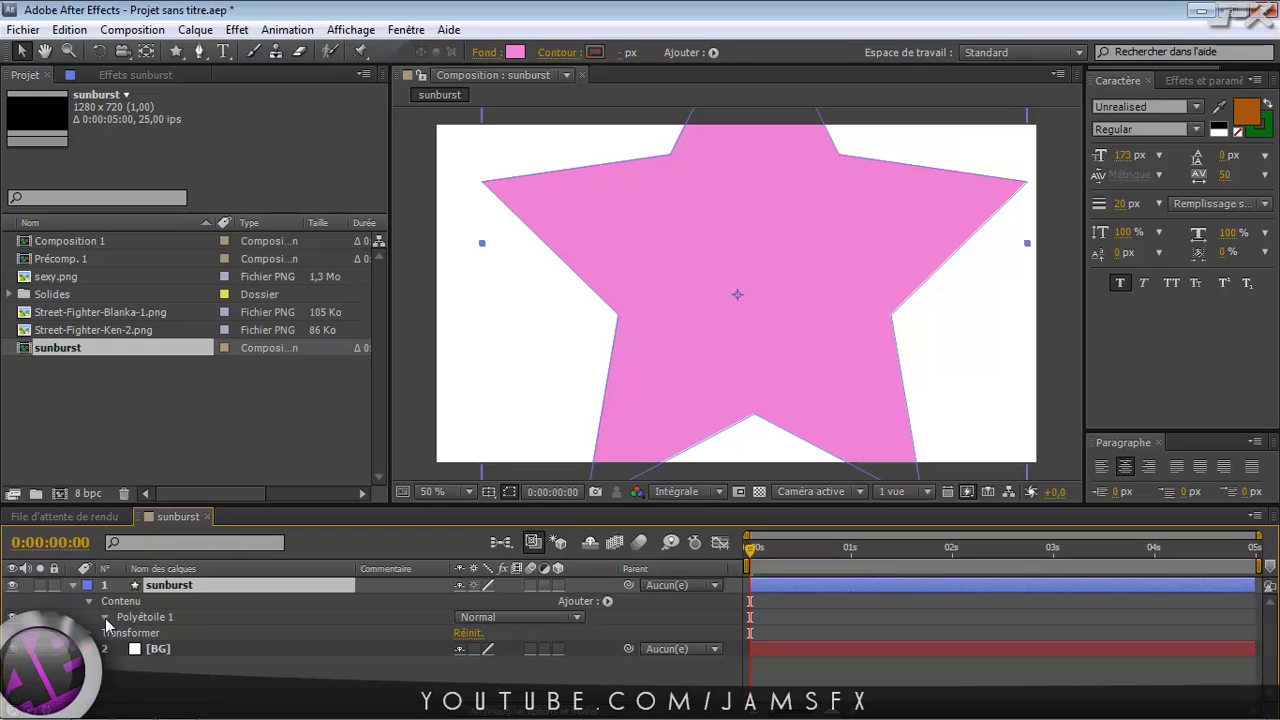
Step: Expand Polyétoile 1 > Tracé polyétoile 1 to show the star path properties
left_click(105, 617)
left_click_drag(386, 503, 380, 459)
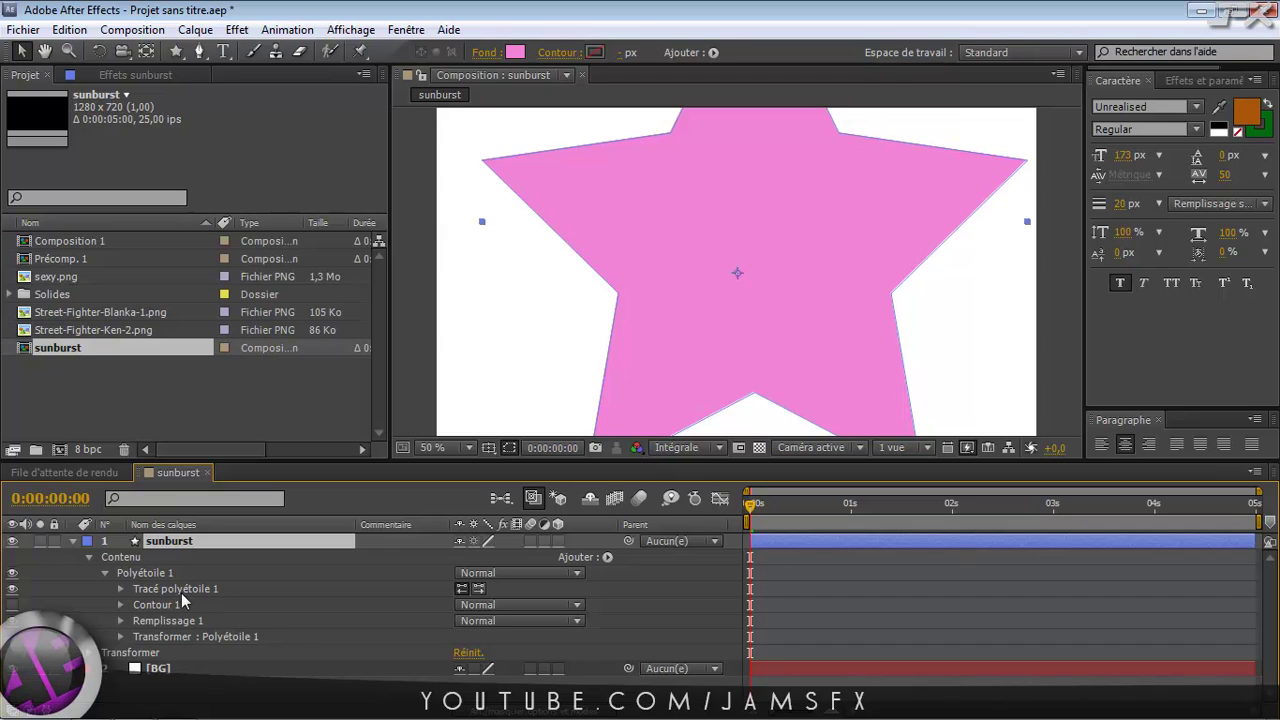
left_click(120, 589)
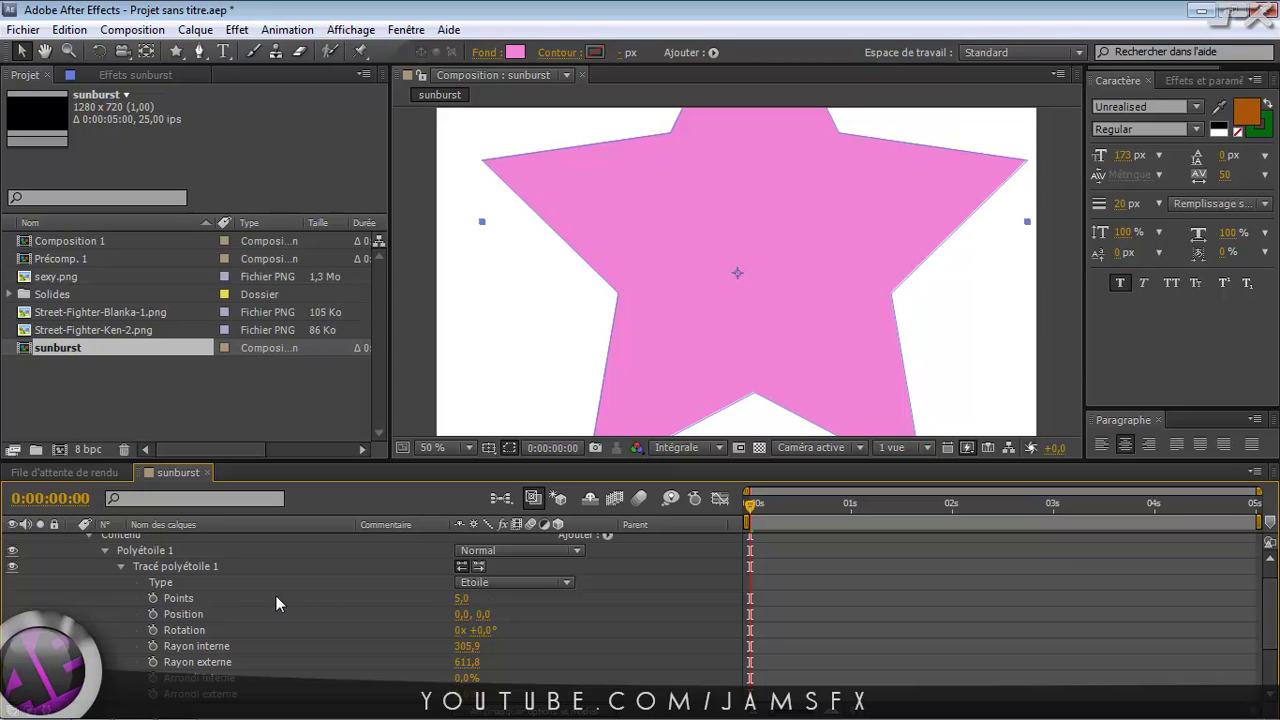
Step: Set the star path's Points to 35 and zoom the viewer to 25%
left_click(461, 598)
type("14")
key("Return")
left_click_drag(484, 598, 472, 598)
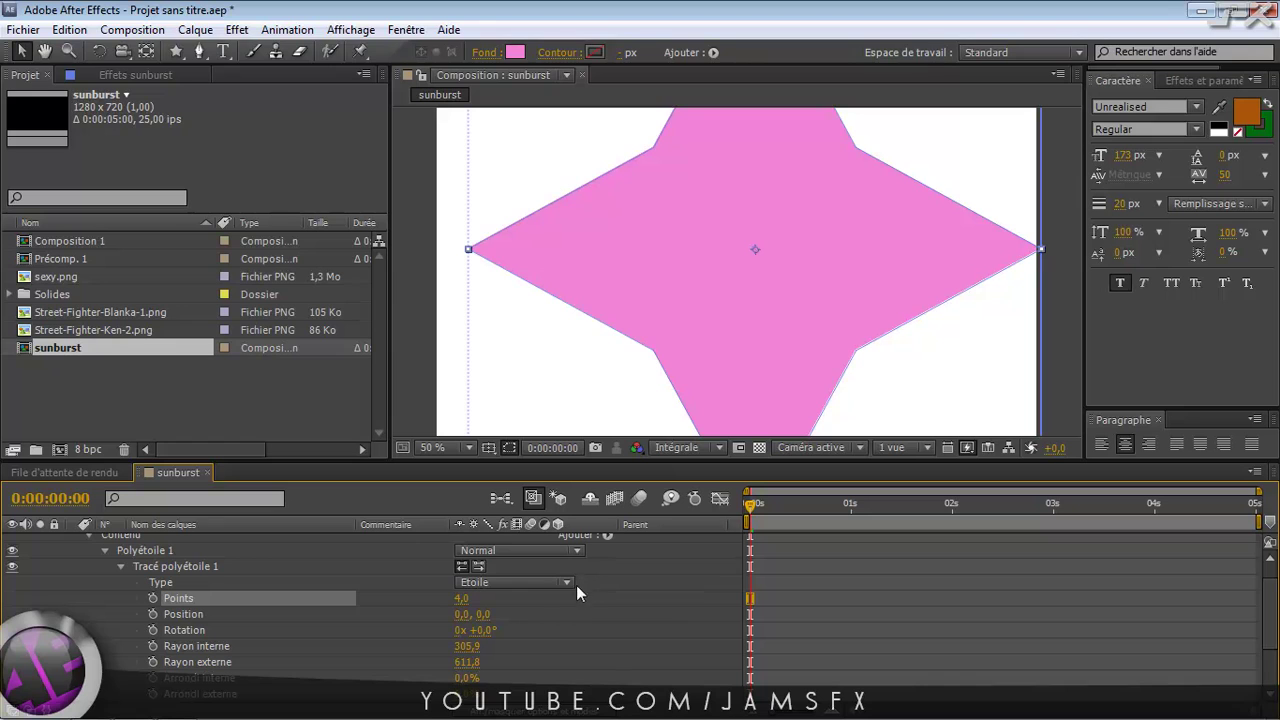
left_click_drag(472, 600, 500, 598)
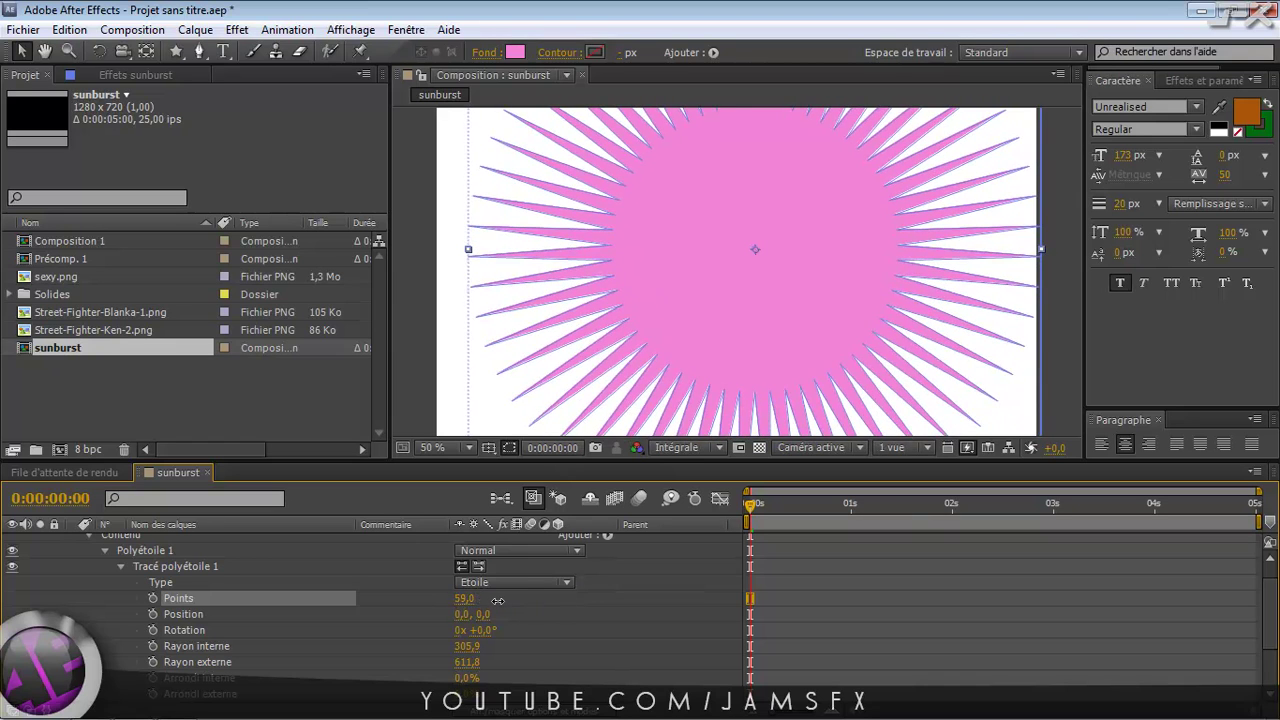
left_click_drag(500, 598, 496, 608)
left_click(470, 600)
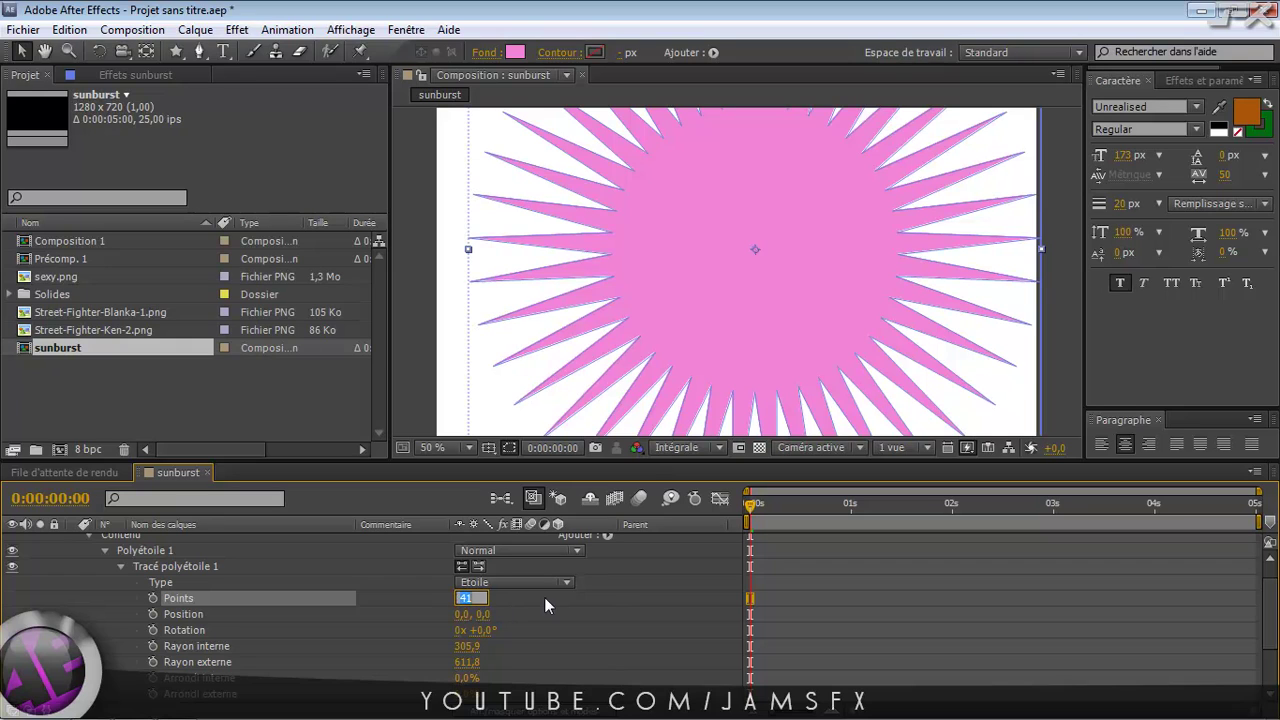
type("35")
key("Return")
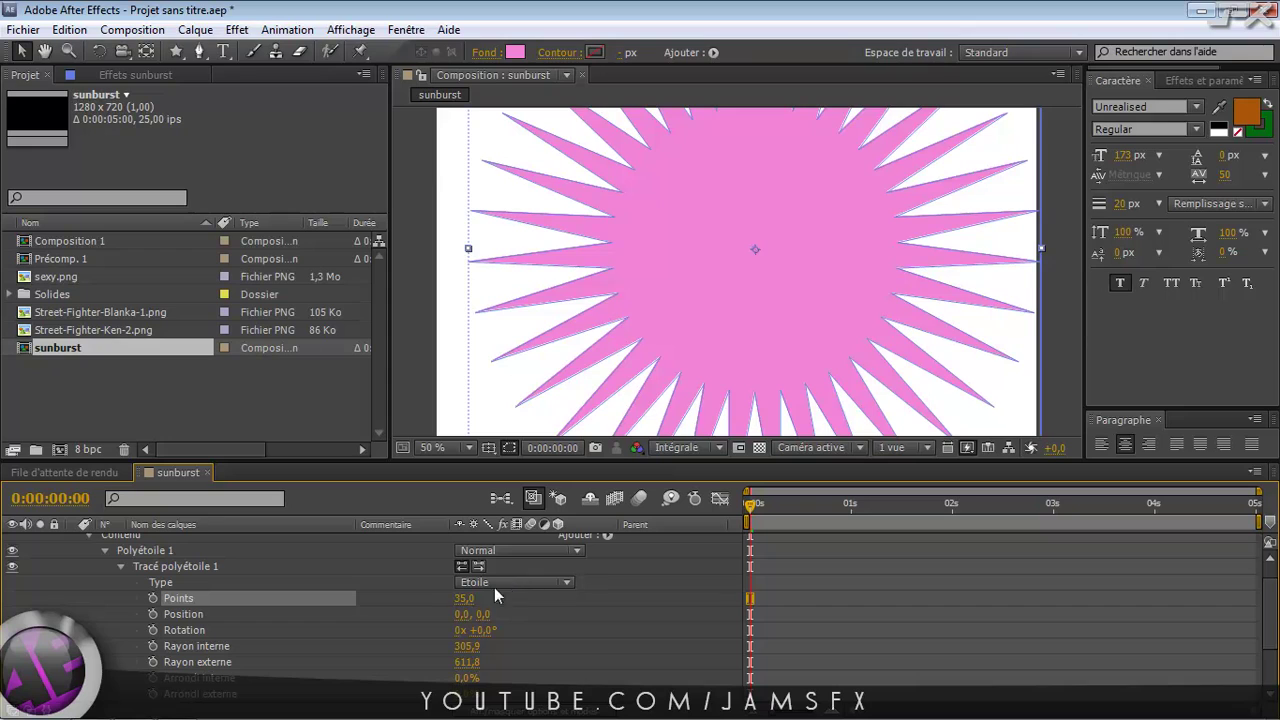
scroll(734, 216, "down", 1)
scroll(733, 218, "up", 1)
scroll(733, 218, "down", 1)
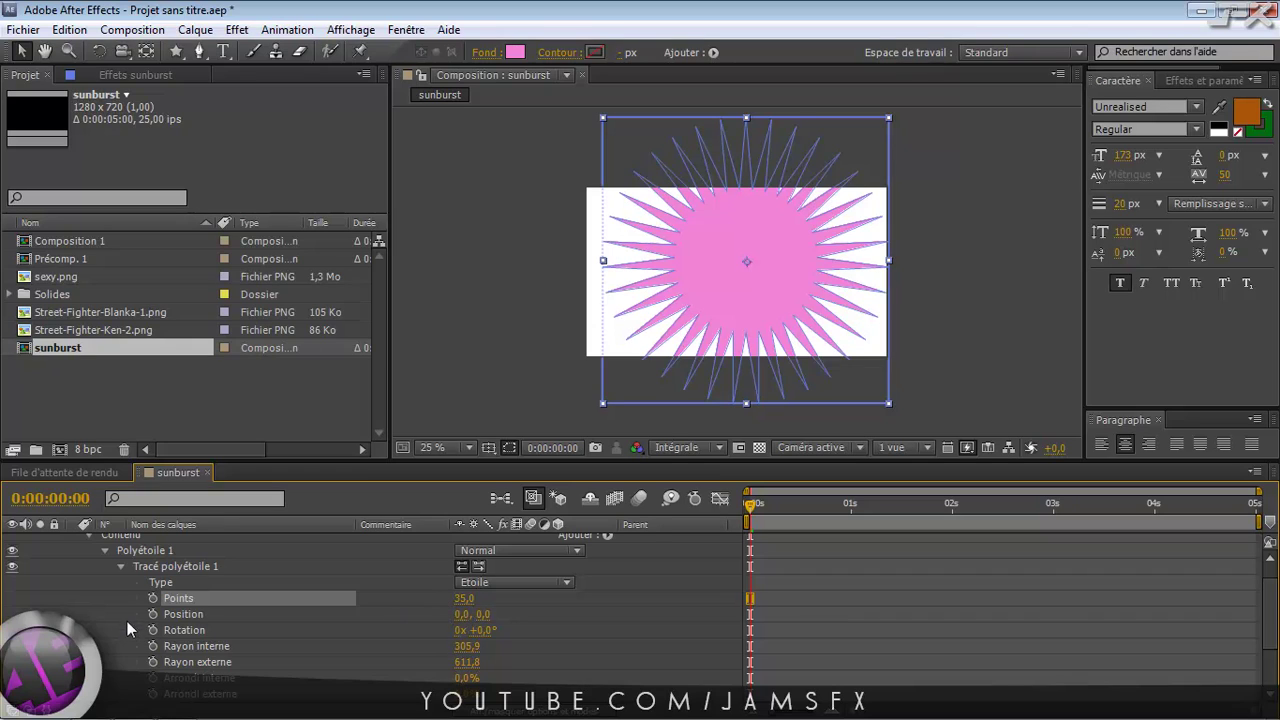
Step: Set Rayon interne to 62,9 and Rayon externe to 1154,8 for thin, long rays
left_click(187, 634)
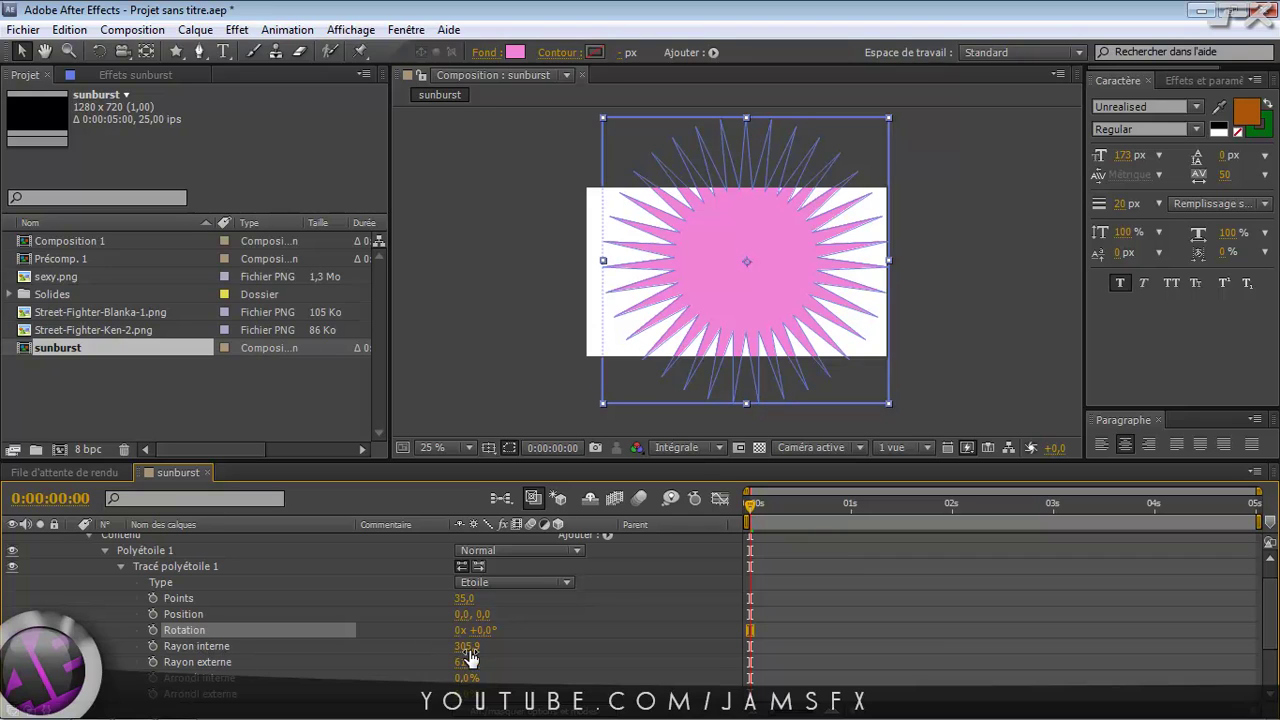
mouse_move(468, 648)
left_mouse_down()
mouse_move(483, 647)
mouse_move(363, 653)
mouse_move(606, 653)
left_mouse_up()
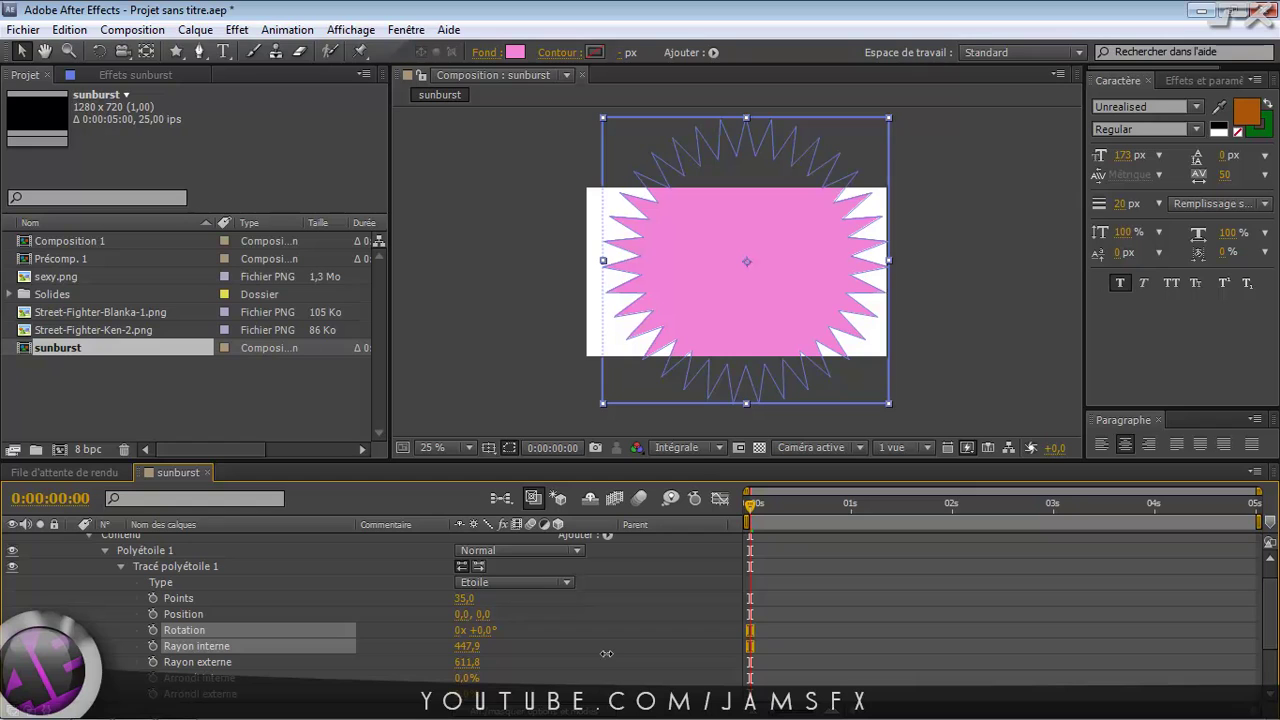
mouse_move(606, 653)
left_mouse_down()
mouse_move(229, 650)
mouse_move(246, 648)
left_mouse_up()
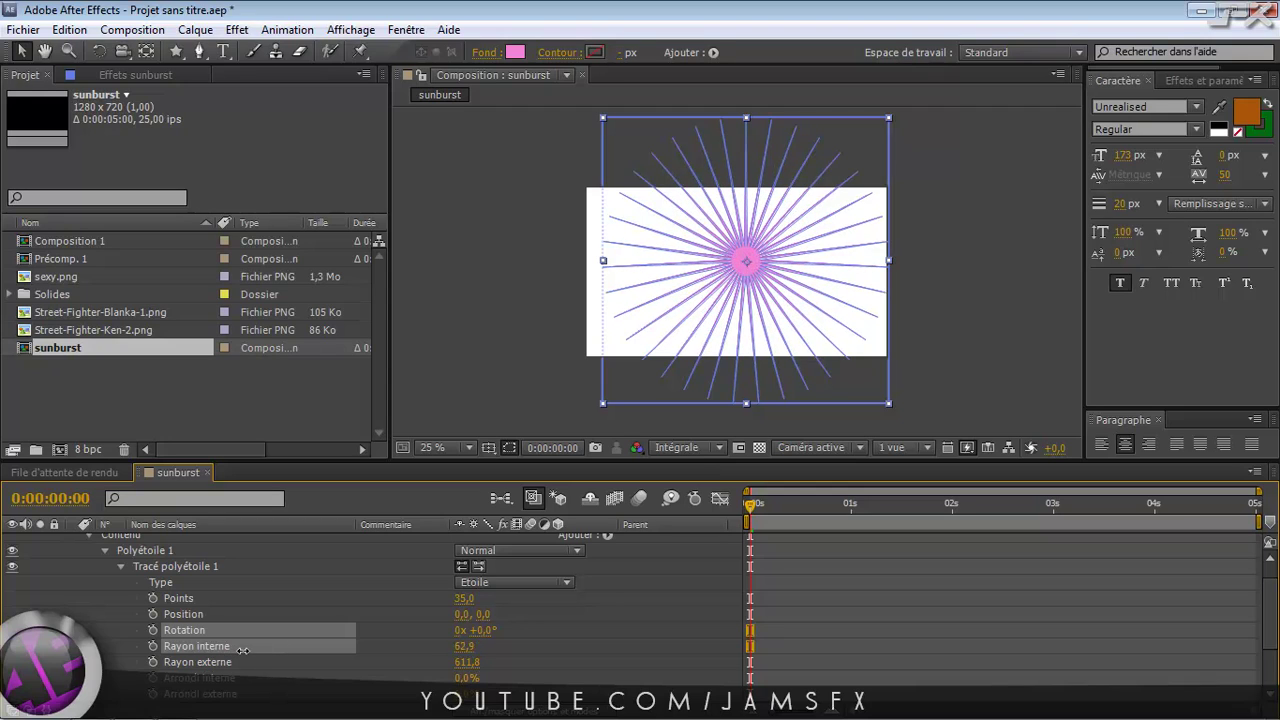
left_click(246, 648)
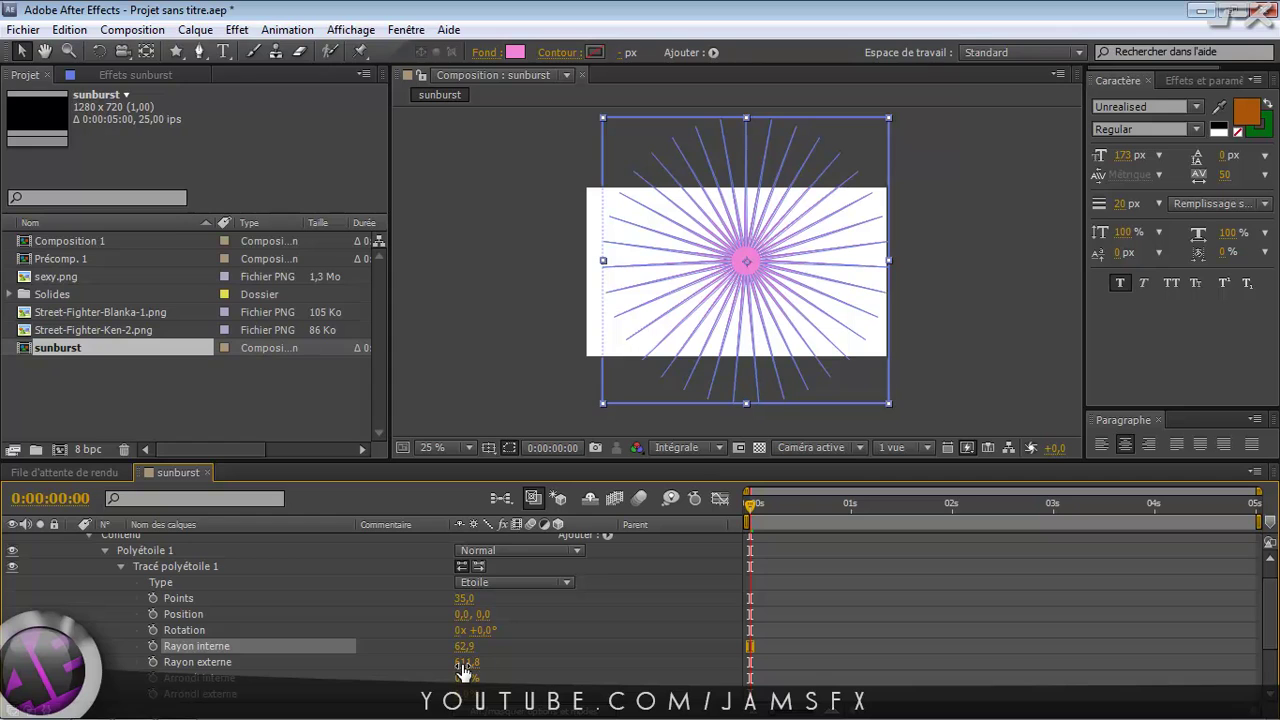
mouse_move(462, 662)
left_mouse_down()
mouse_move(1006, 628)
mouse_move(933, 636)
mouse_move(945, 643)
left_mouse_up()
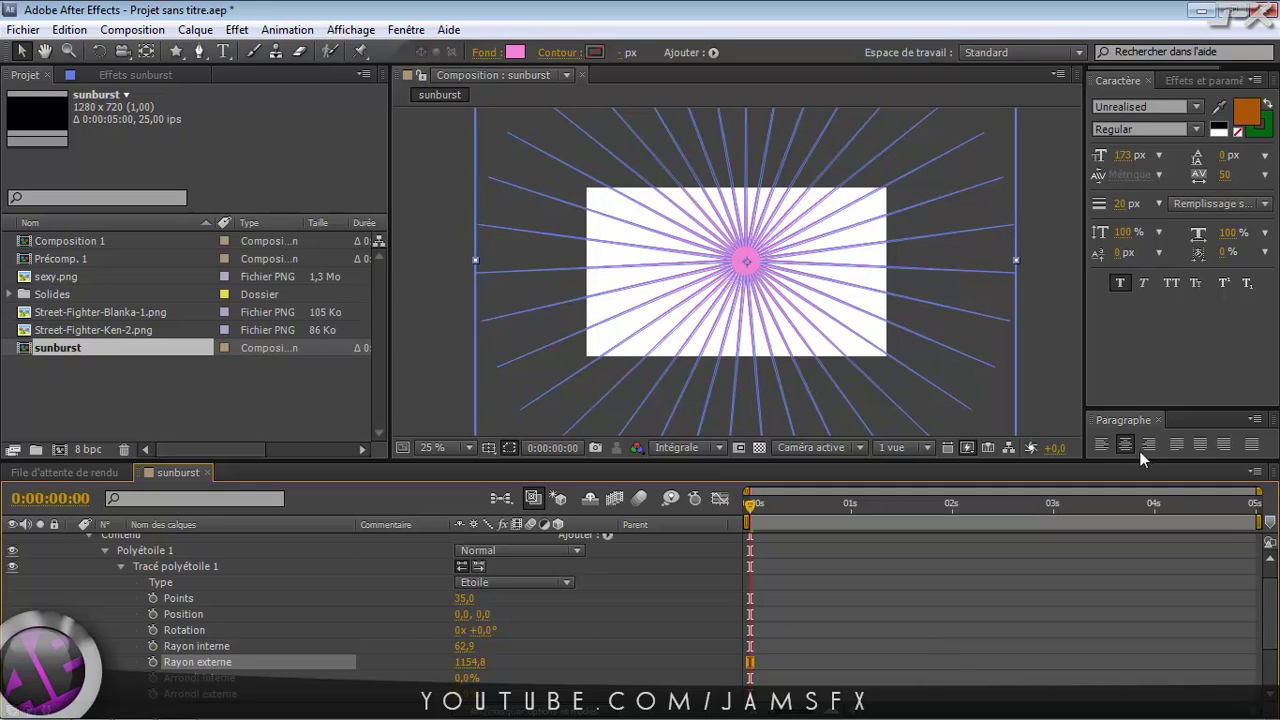
scroll(852, 606, "down", 4)
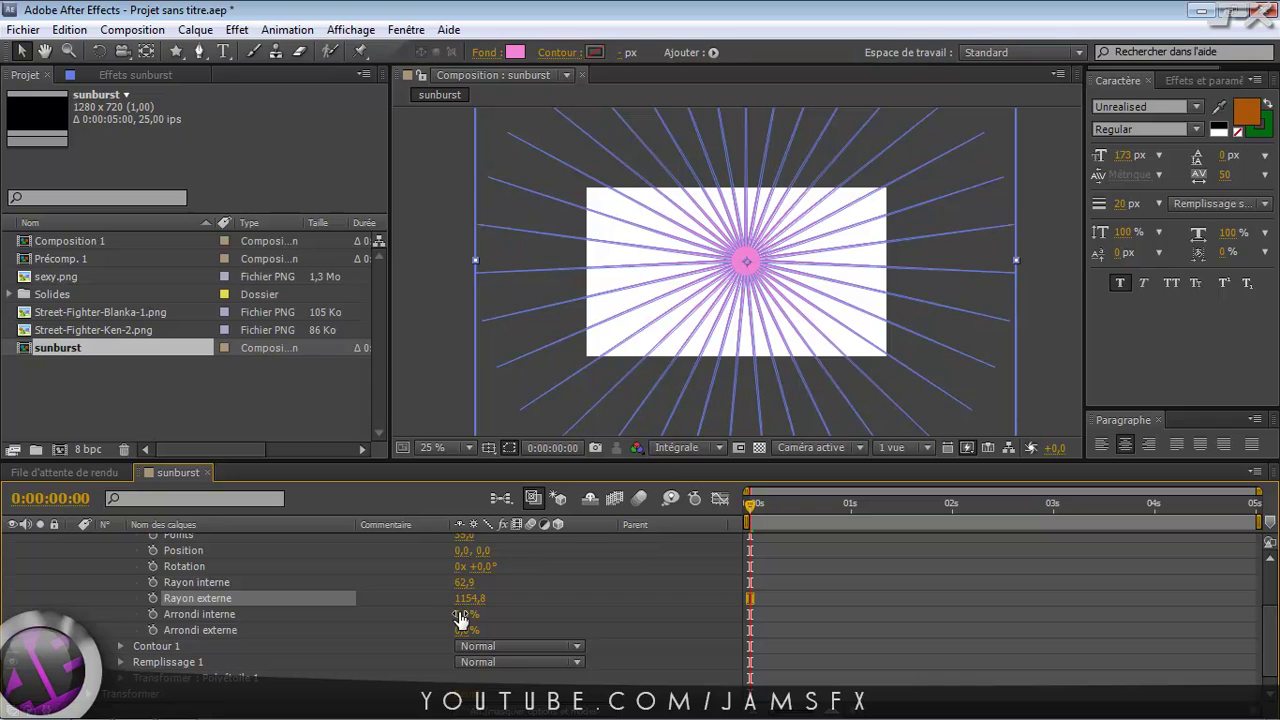
Step: Set Arrondi interne to 148% and Arrondi externe to 115% for wide curved stripes
mouse_move(466, 614)
left_mouse_down()
mouse_move(486, 613)
mouse_move(191, 613)
left_mouse_up()
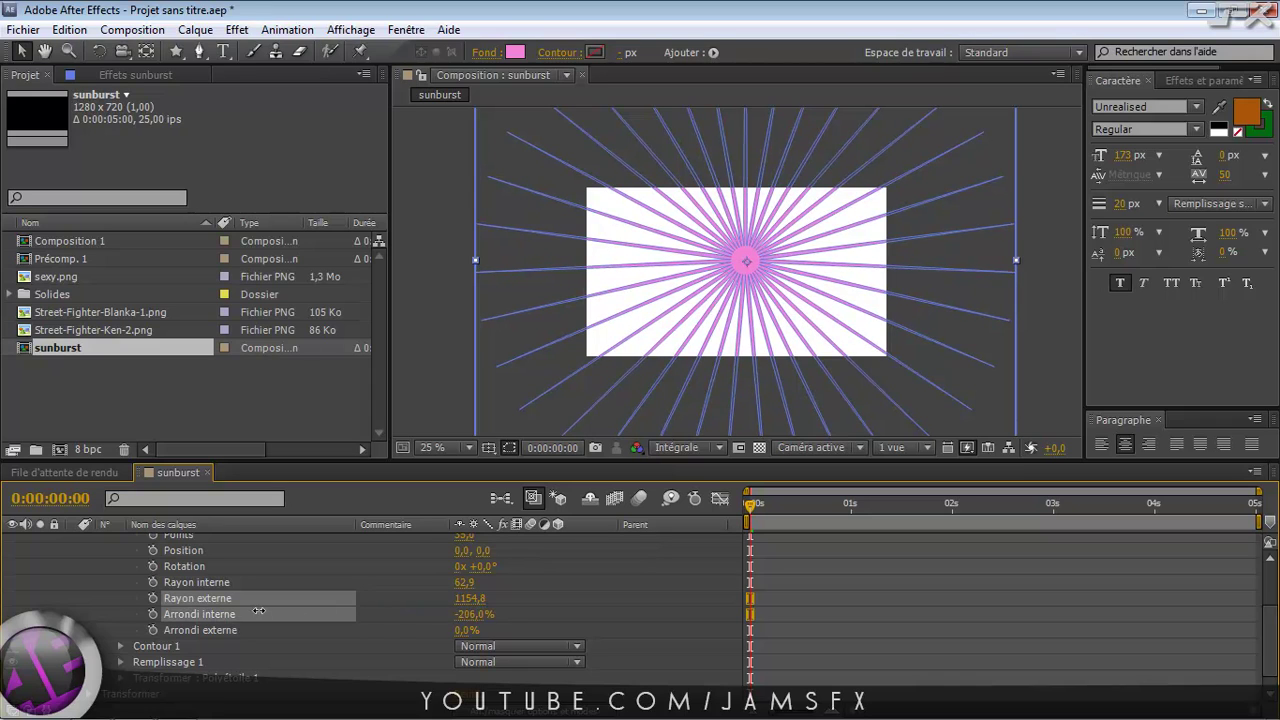
left_click(191, 613)
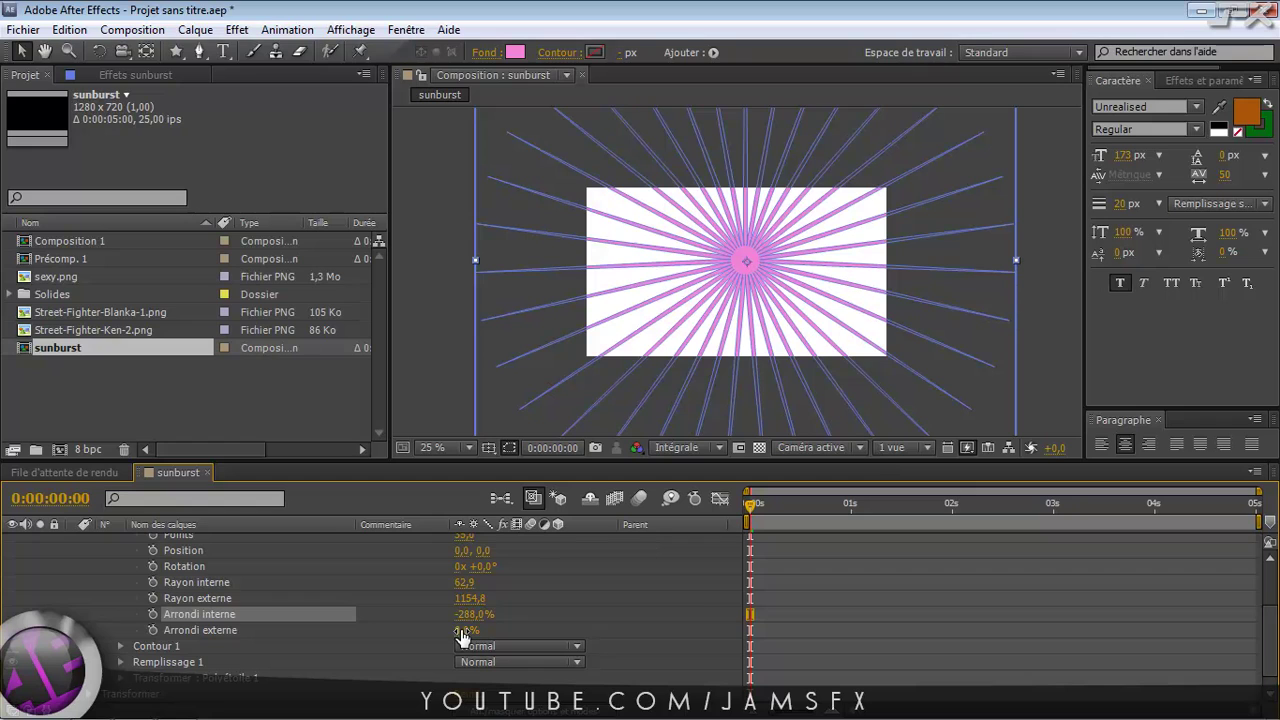
left_click_drag(466, 631, 576, 633)
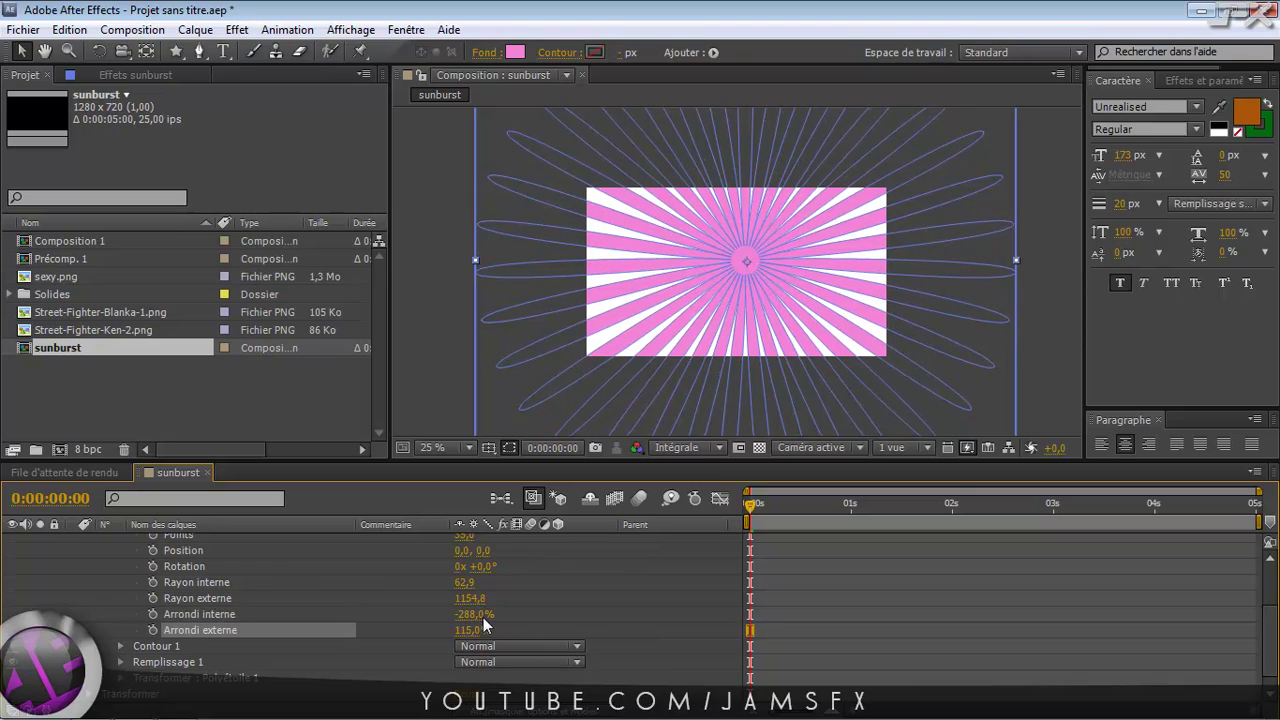
left_click_drag(466, 614, 881, 630)
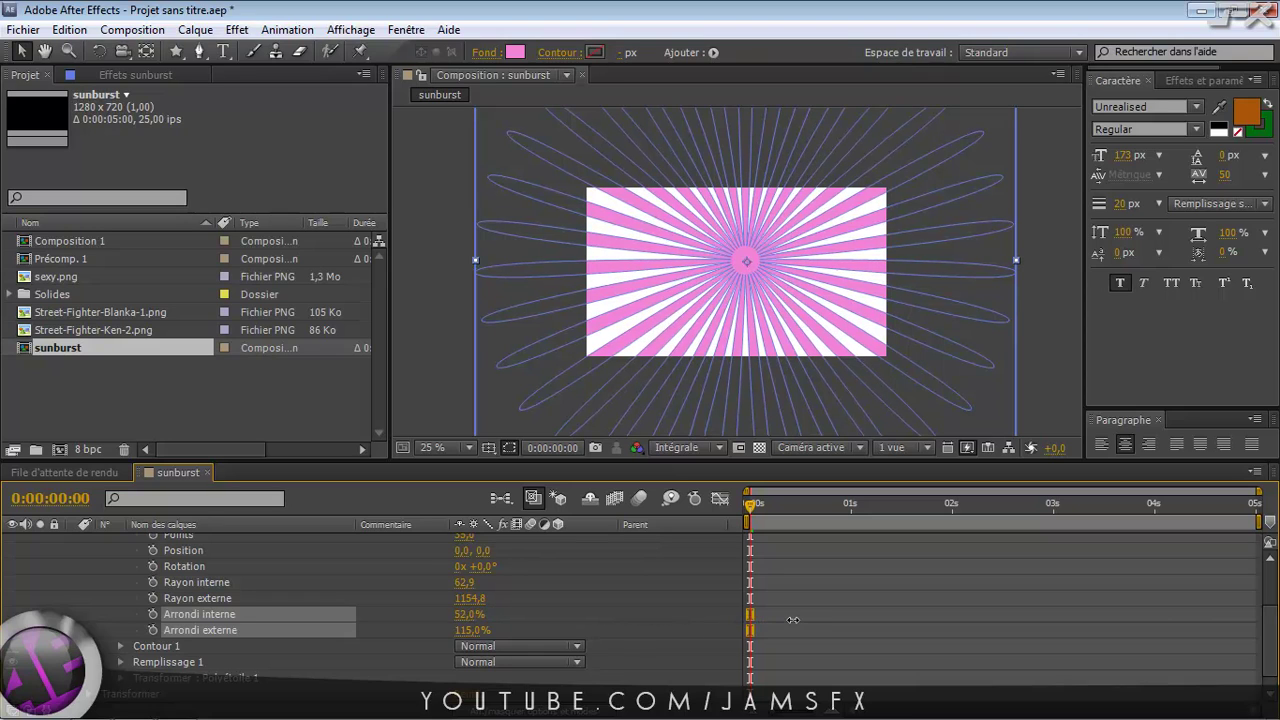
left_click(174, 624)
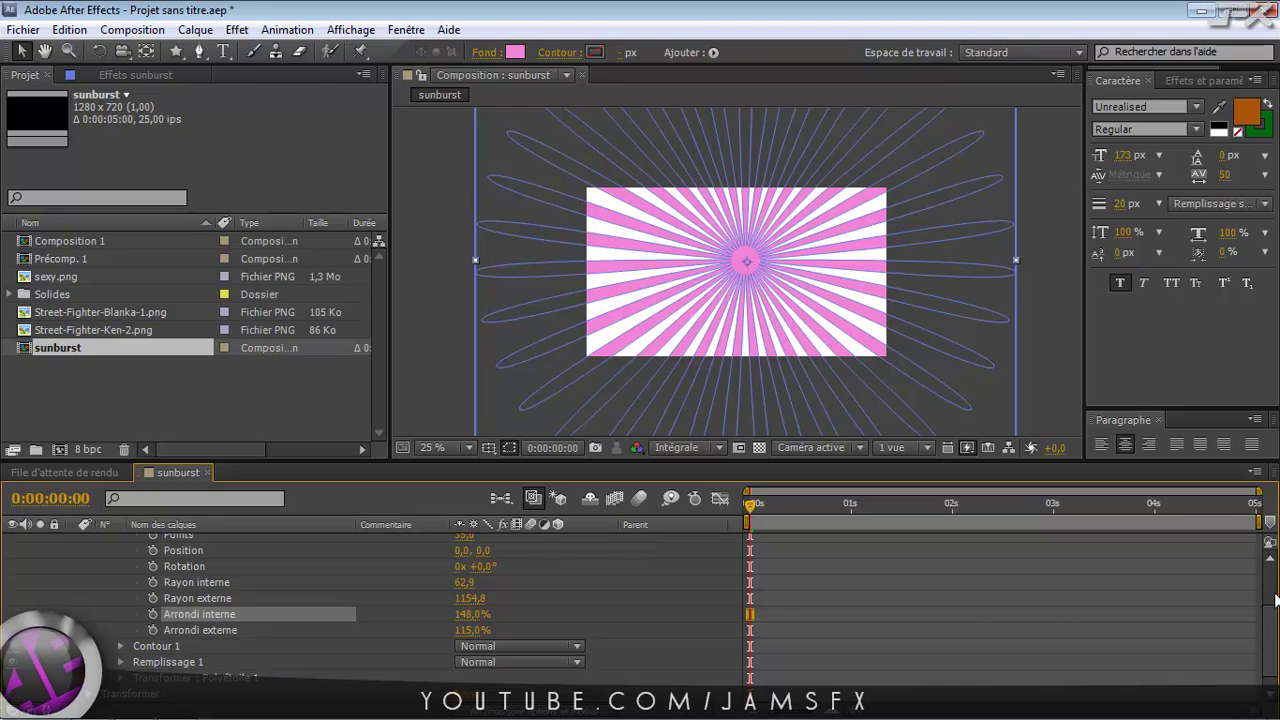
scroll(1275, 585, "up", 3)
scroll(1275, 585, "down", 4)
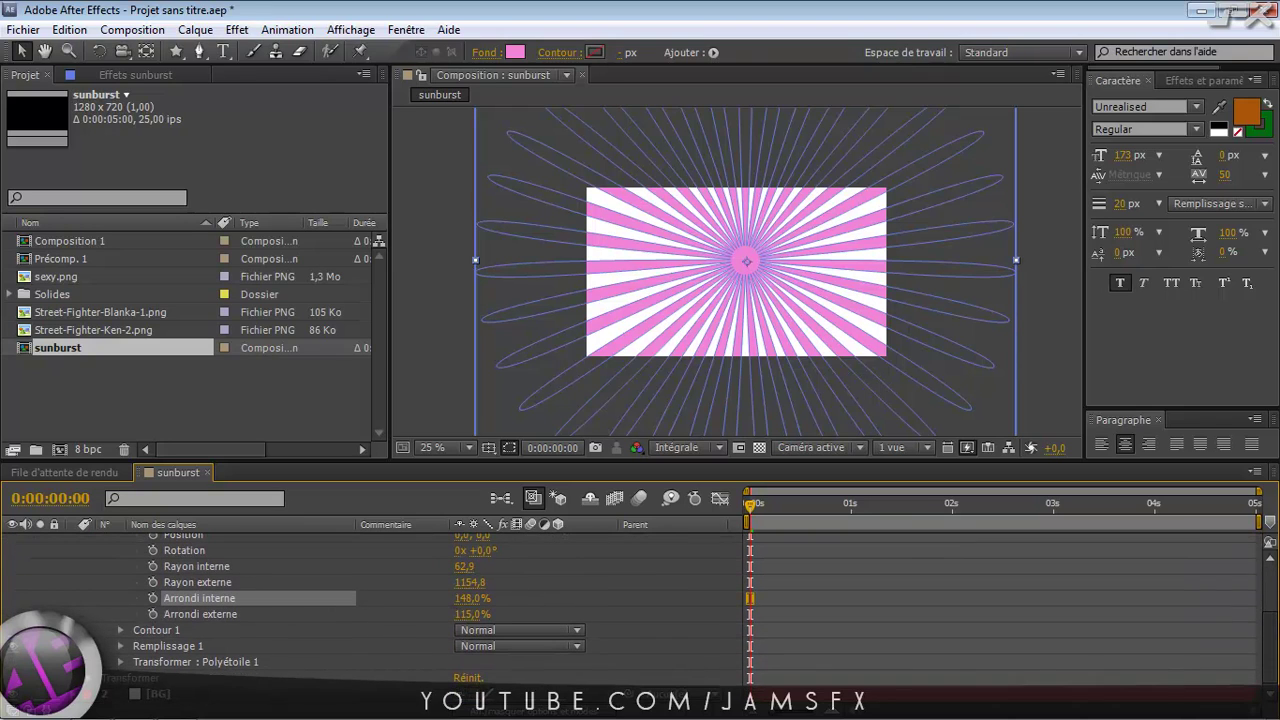
Step: Zoom the viewer out to 25% and raise the star's Points from 35 to about 38
left_click(272, 698)
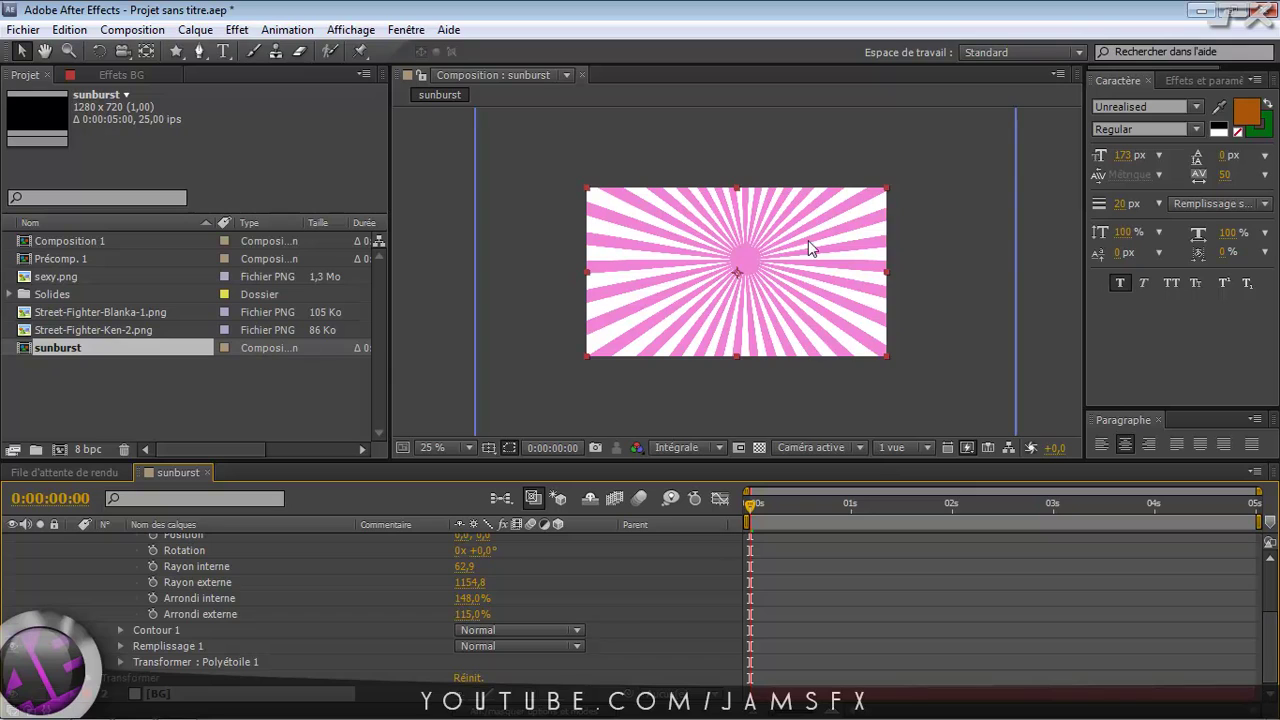
key("period")
key("period")
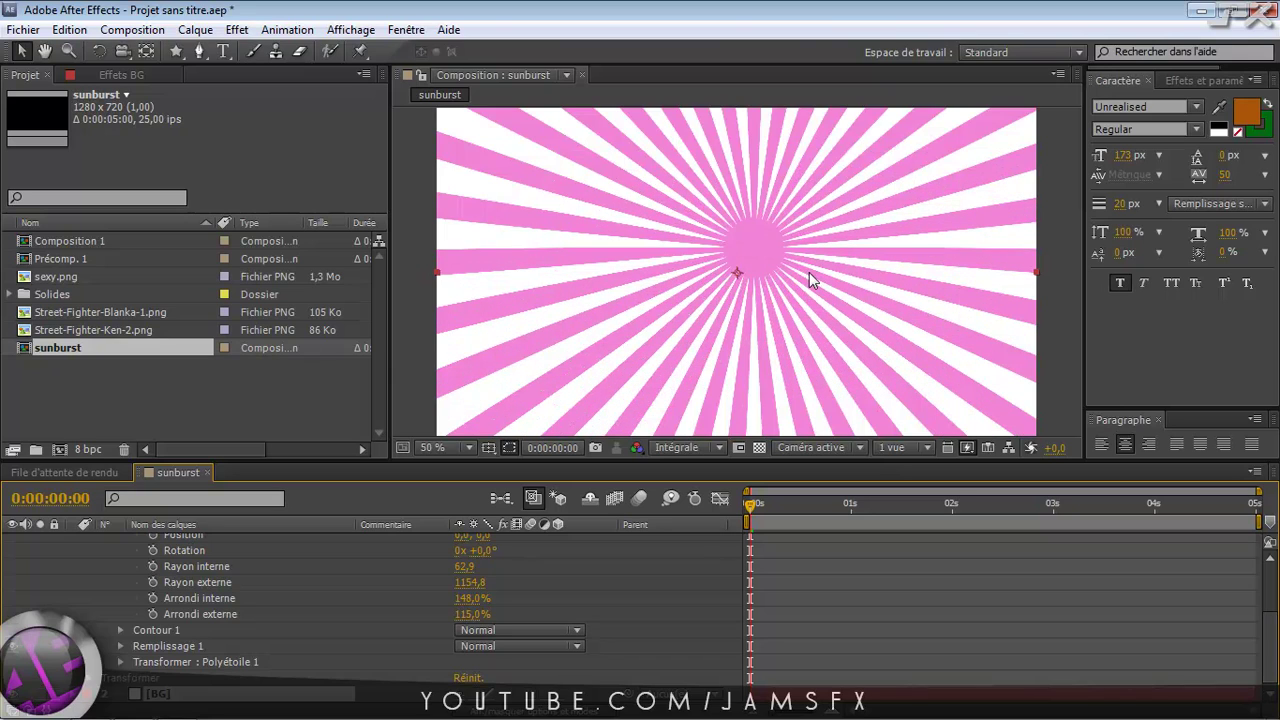
key("comma")
key("period")
key("comma")
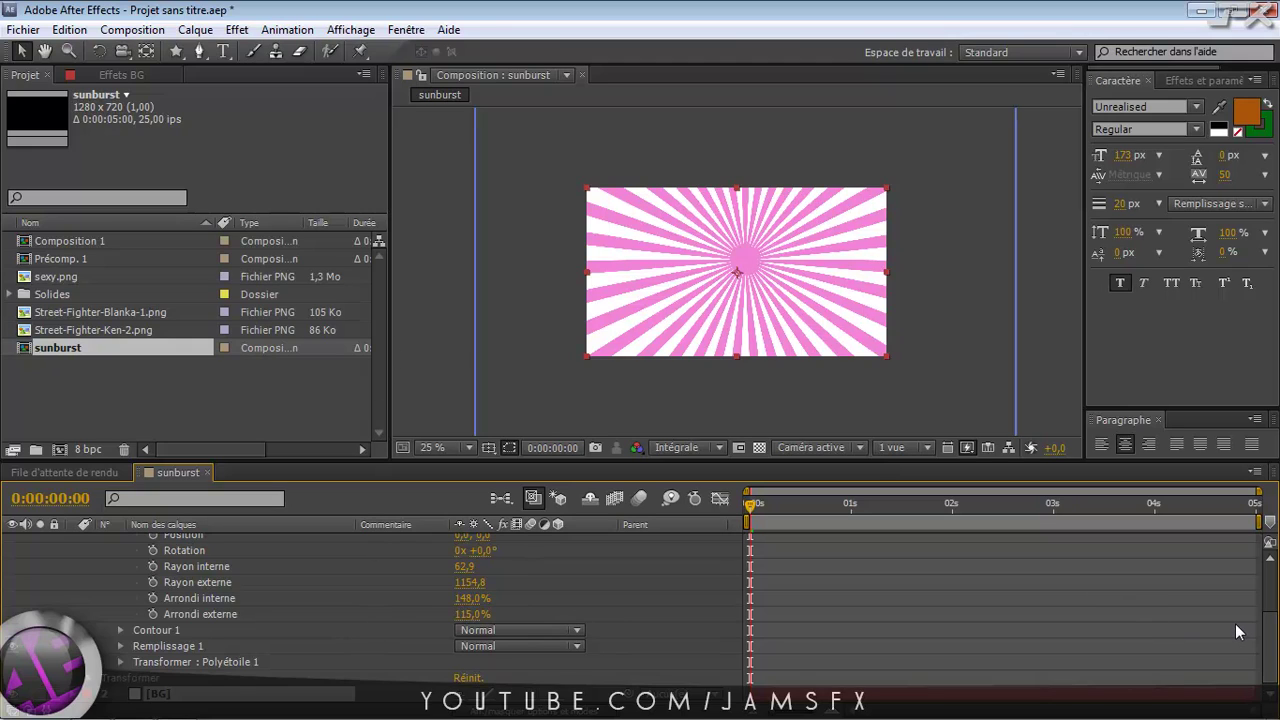
left_click_drag(1272, 625, 1272, 584)
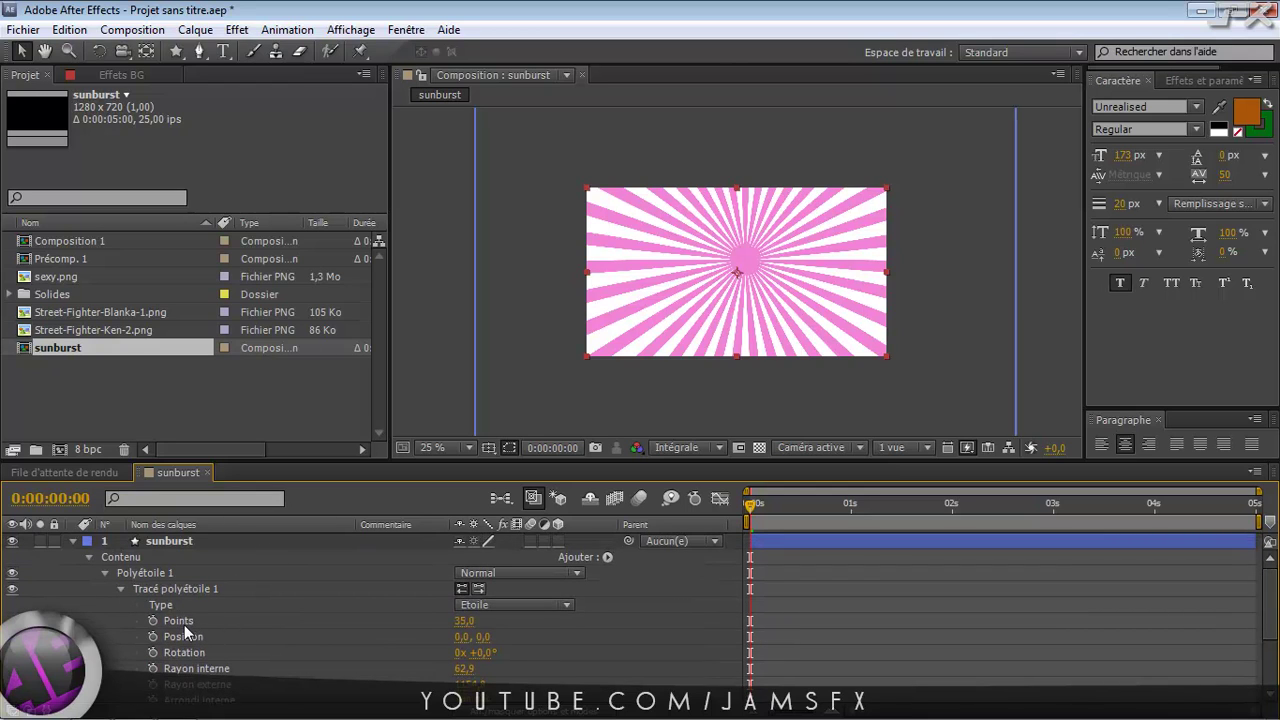
left_click_drag(464, 621, 469, 630)
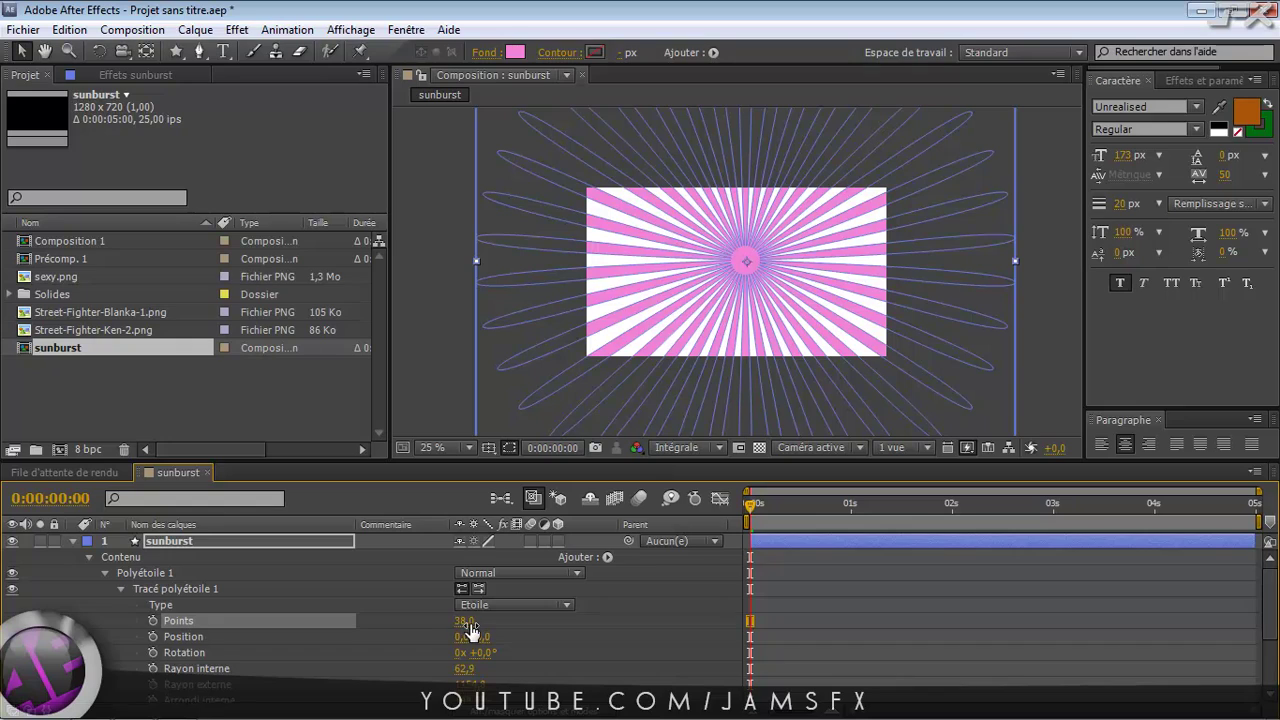
Step: Set the star's Points value to 40 and make the timeline panel taller
left_click(464, 621)
type("40")
key("Return")
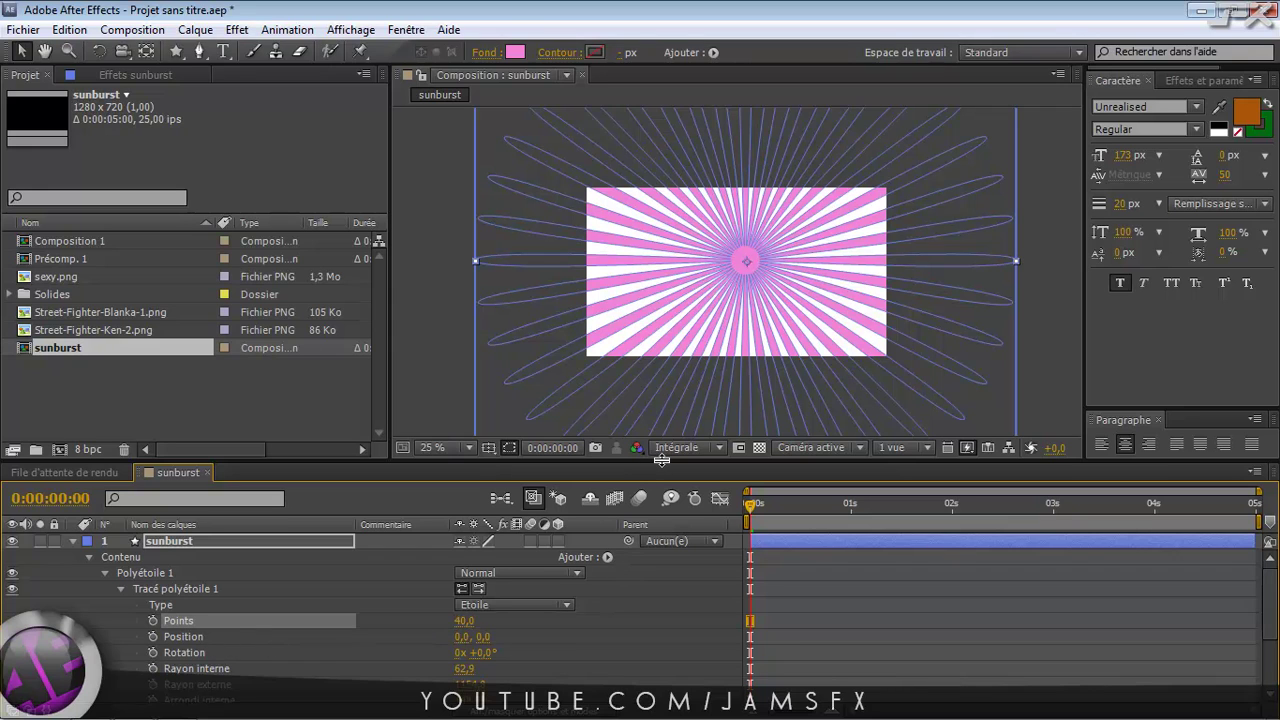
left_click_drag(661, 460, 661, 436)
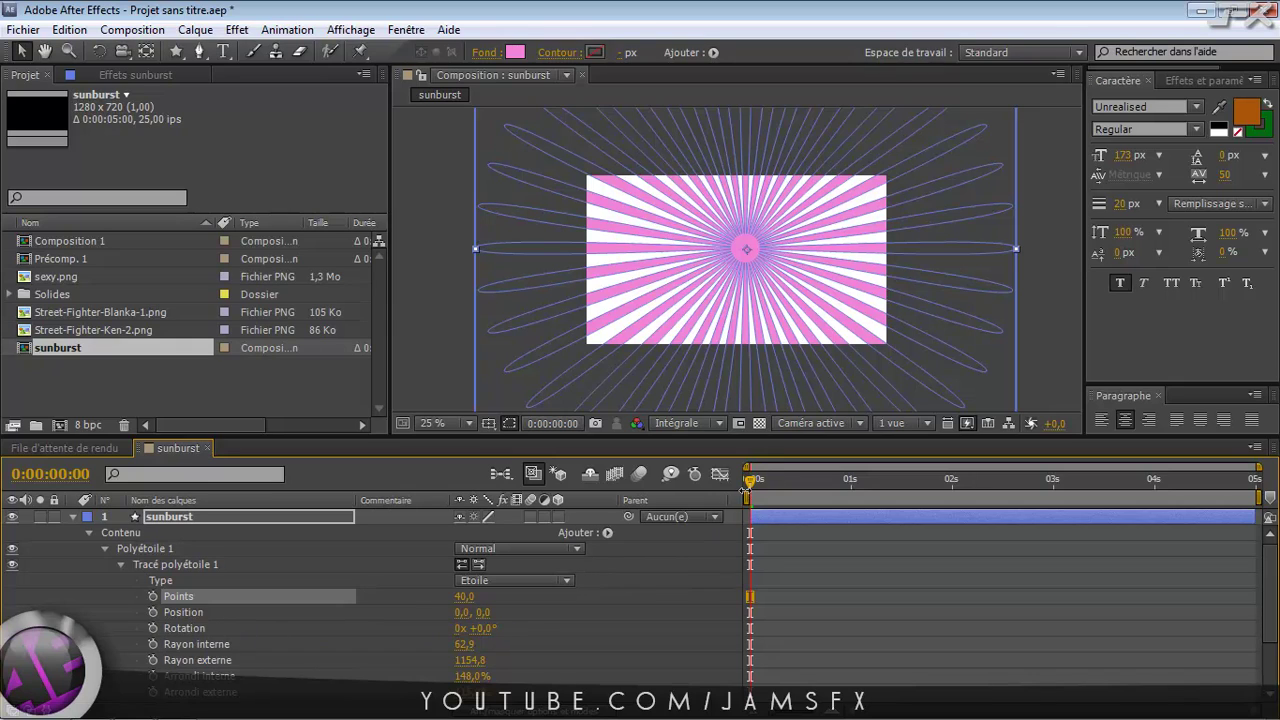
mouse_move(747, 487)
left_mouse_down()
mouse_move(838, 487)
mouse_move(720, 490)
left_mouse_up()
Step: Keyframe the sunburst's Rotation at 0° at the start and 75° at the last frame (4:24)
left_click(152, 628)
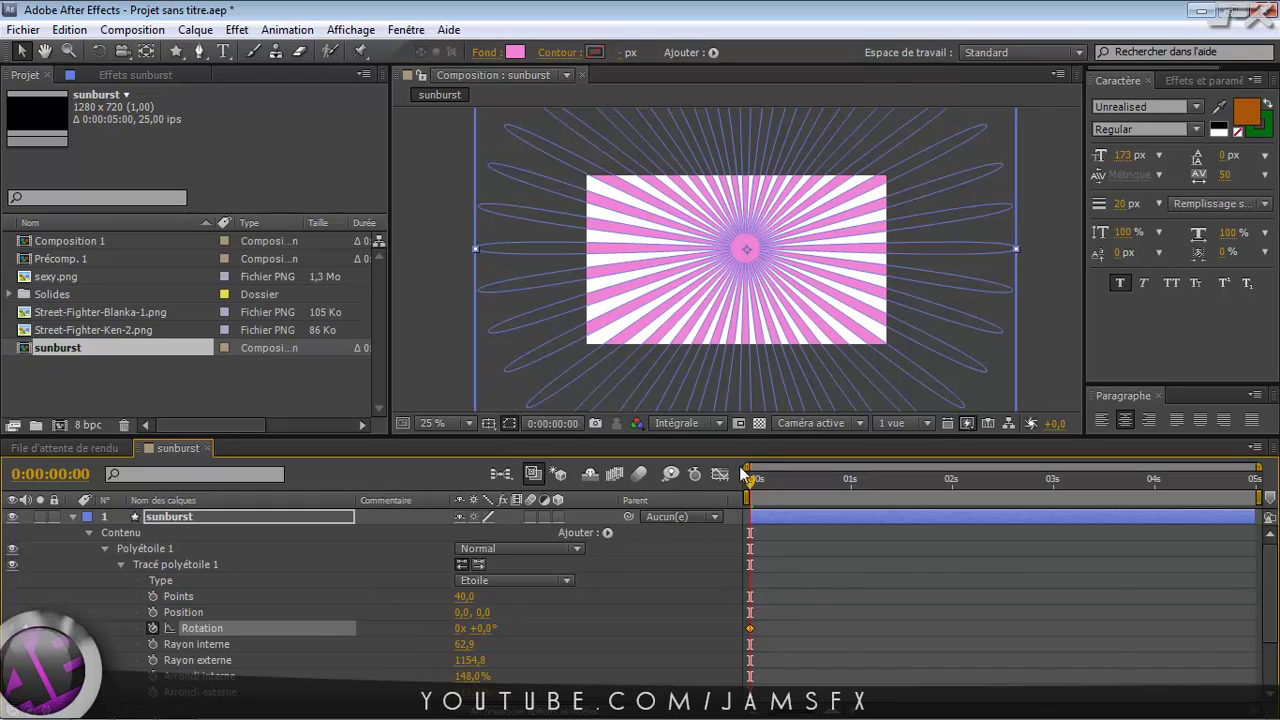
left_click_drag(748, 478, 848, 480)
left_click_drag(978, 482, 1276, 486)
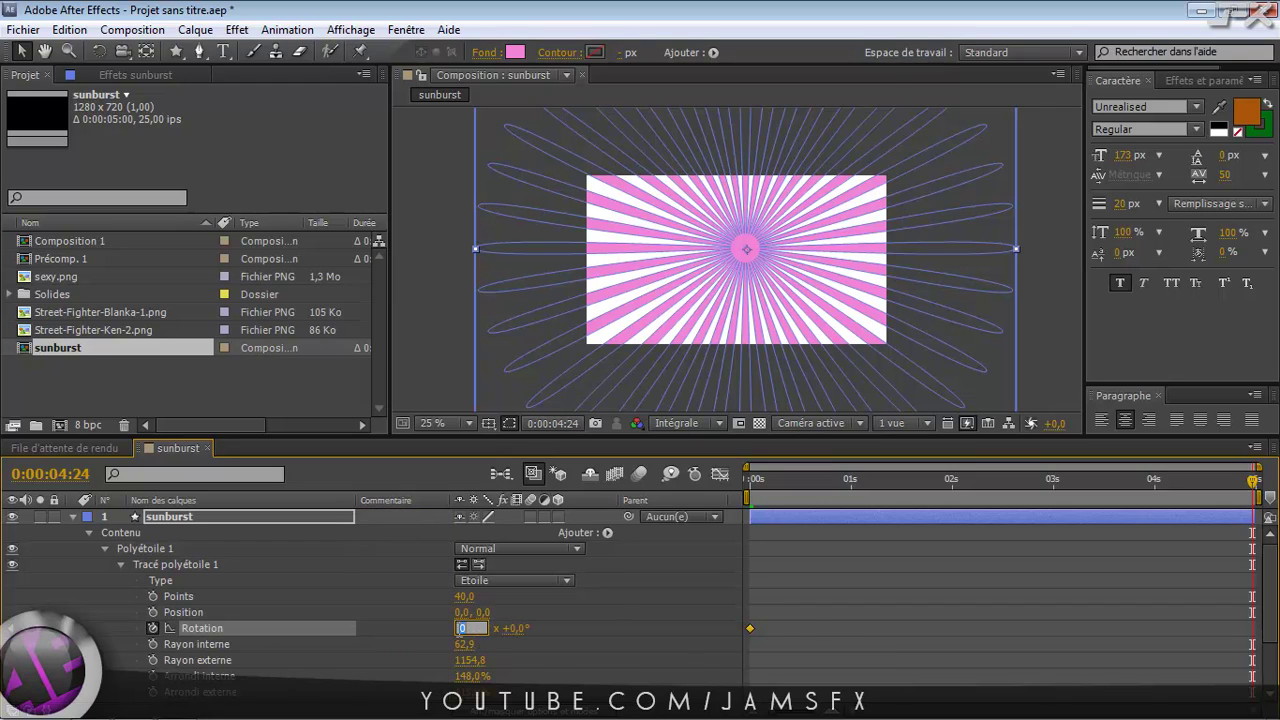
left_click(545, 628)
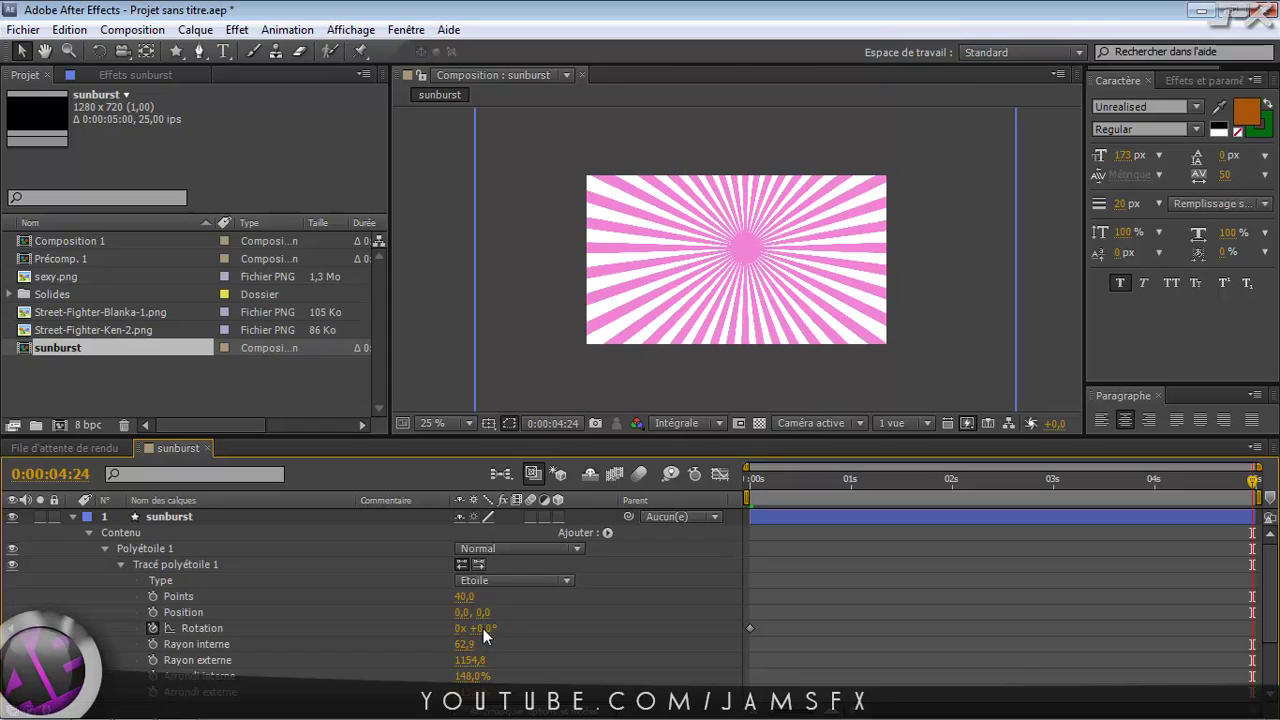
left_click(483, 628)
type("75")
key("Return")
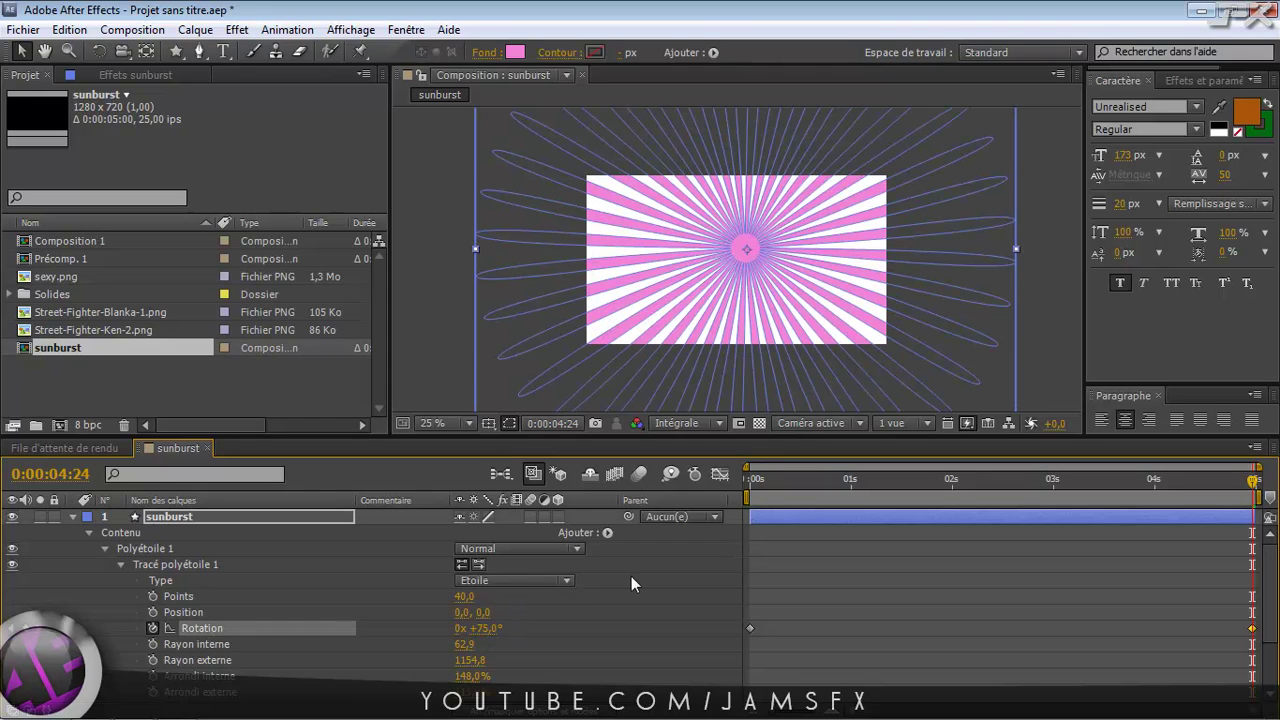
left_click(763, 482)
Step: Preview the spin, then set Rotation to one full revolution at 0:00:01:07
key("space")
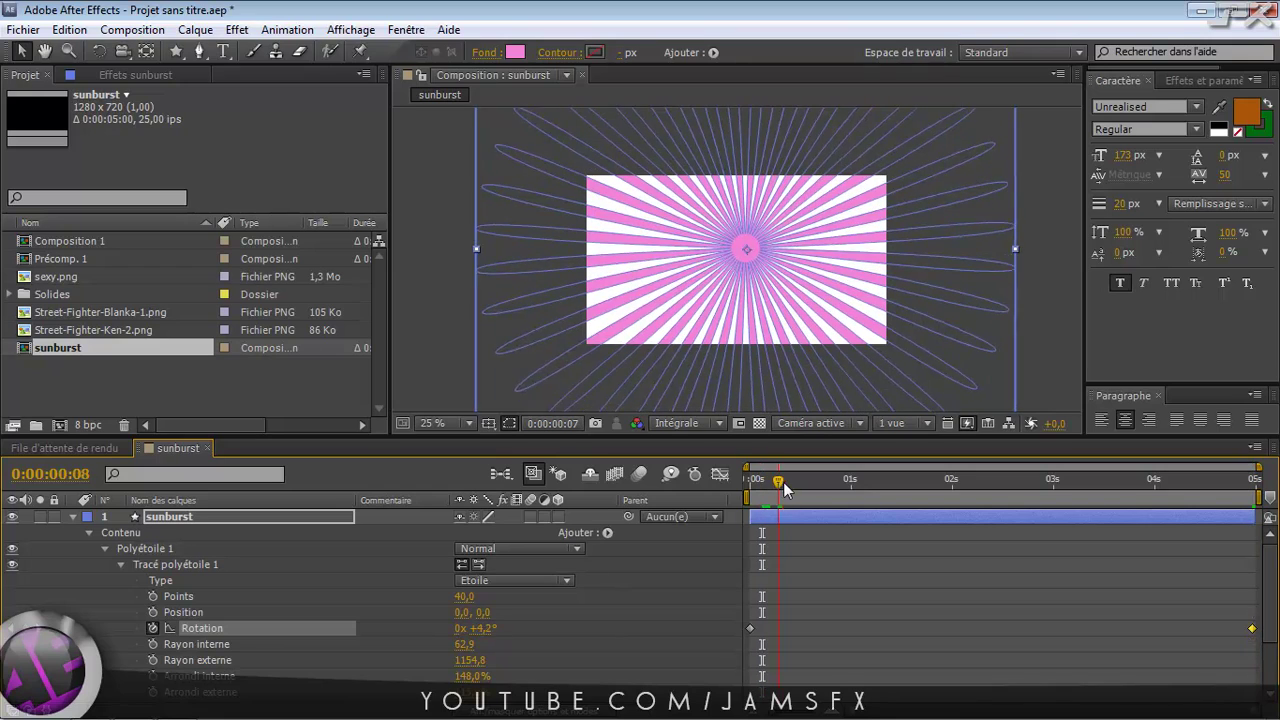
left_click_drag(933, 493, 1248, 549)
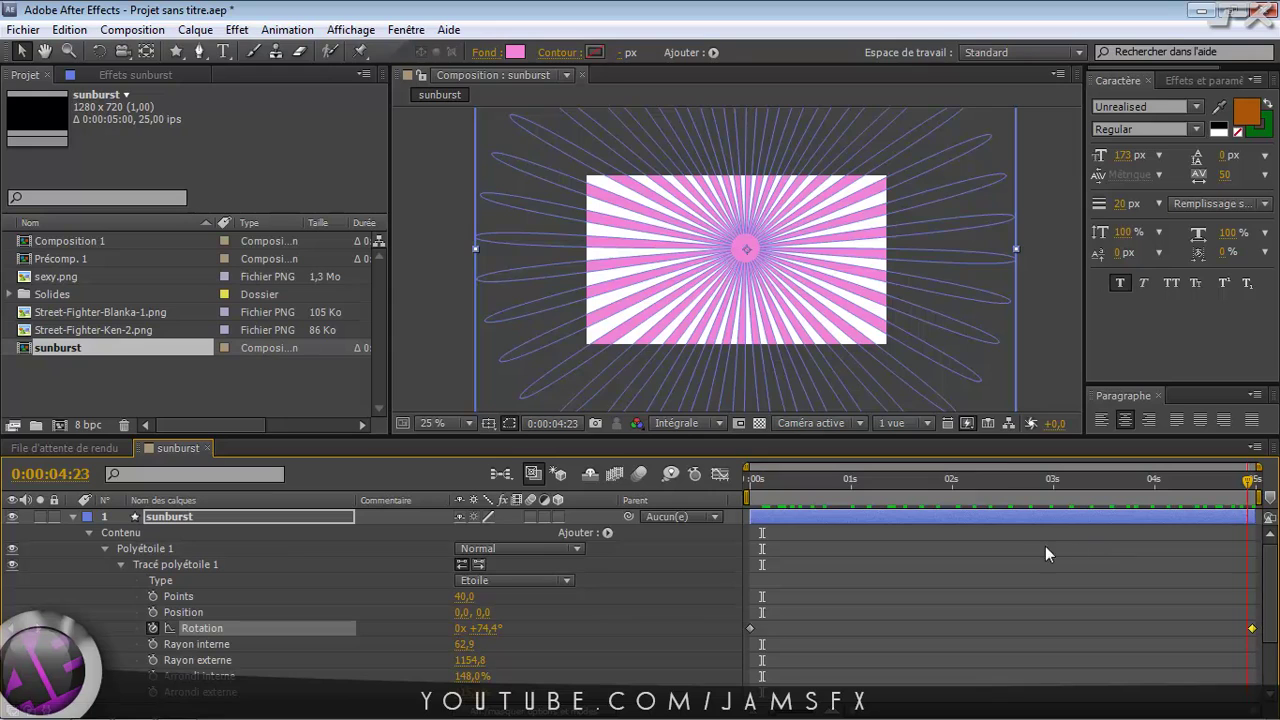
left_click_drag(1248, 549, 840, 548)
key("space")
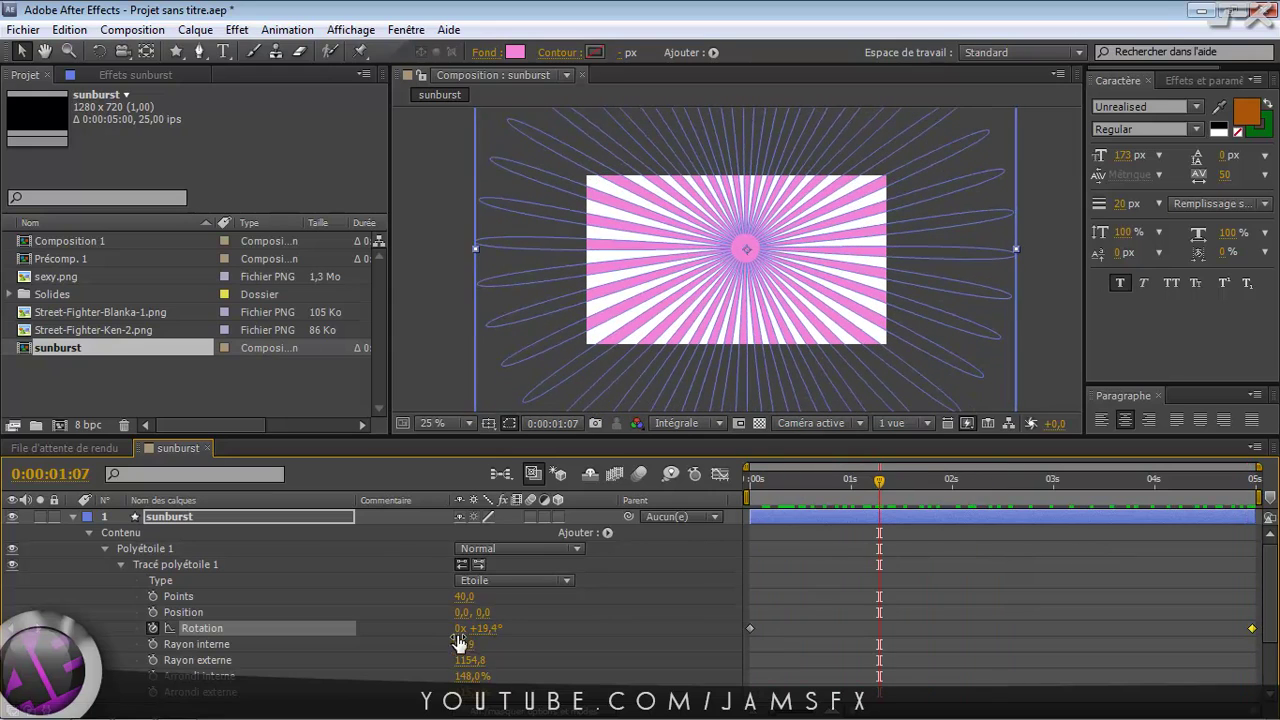
left_click(454, 629)
left_click(456, 629)
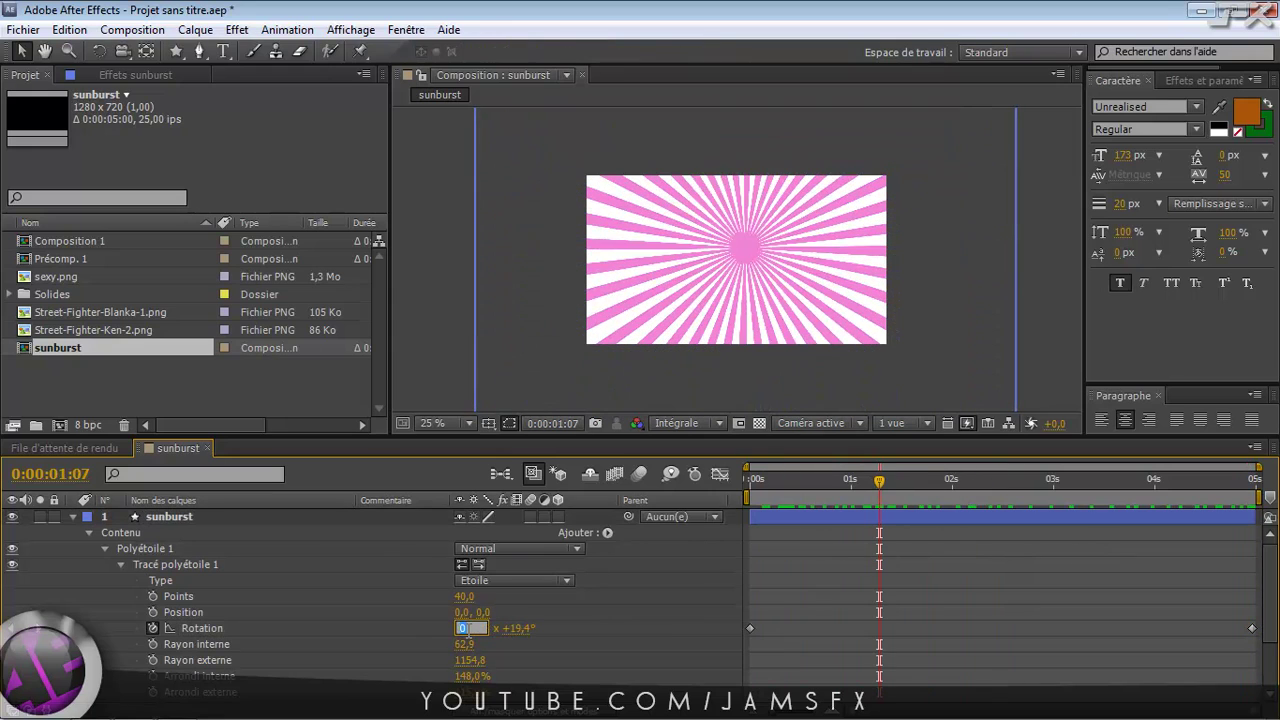
type("1")
key("Return")
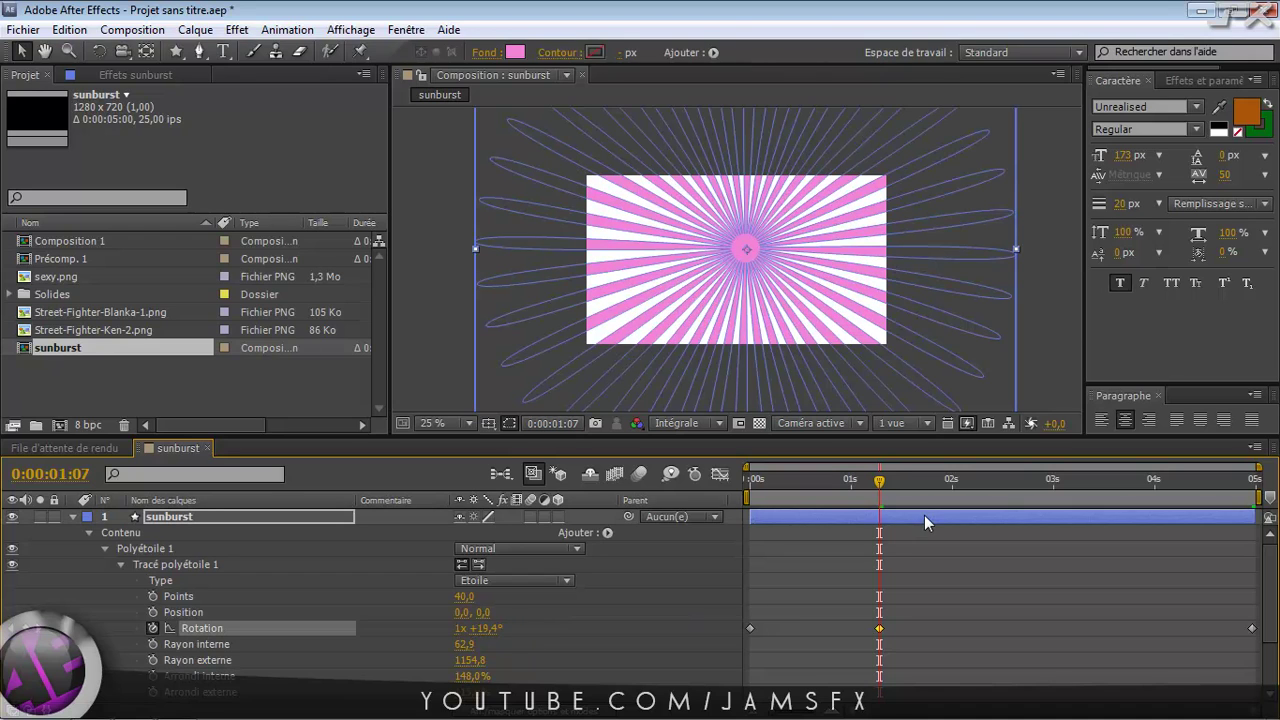
key("space")
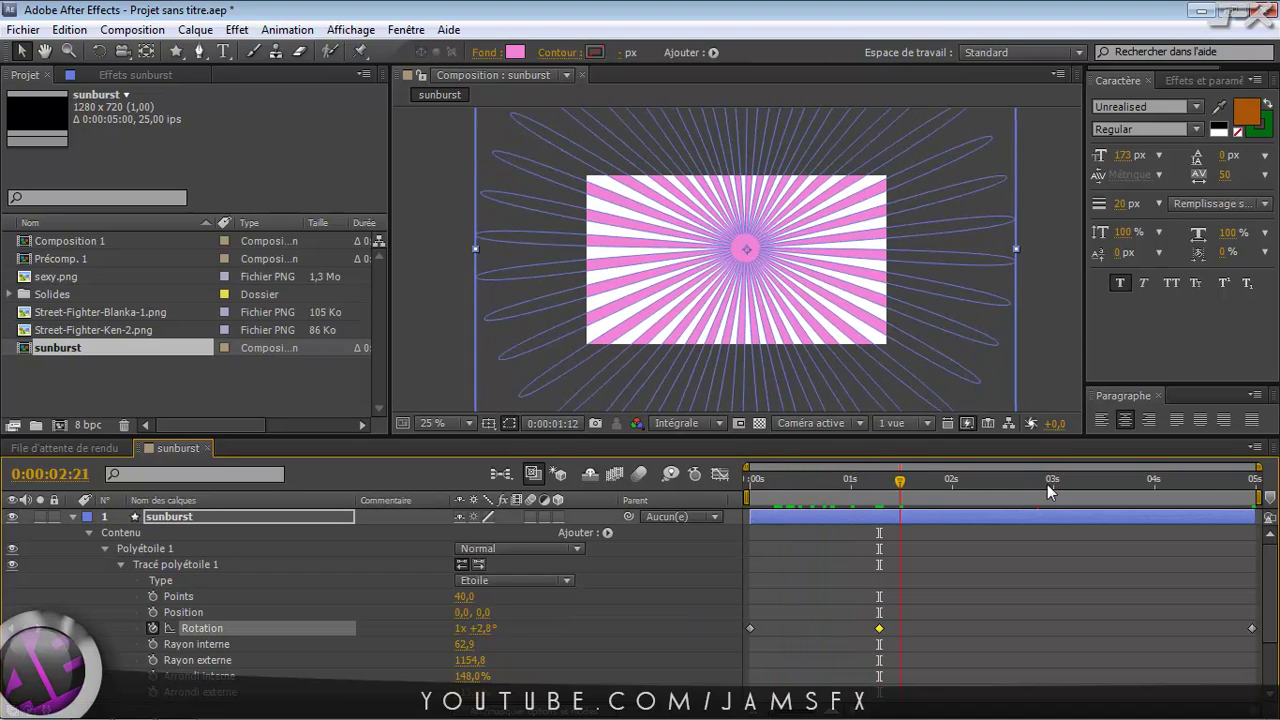
key("space")
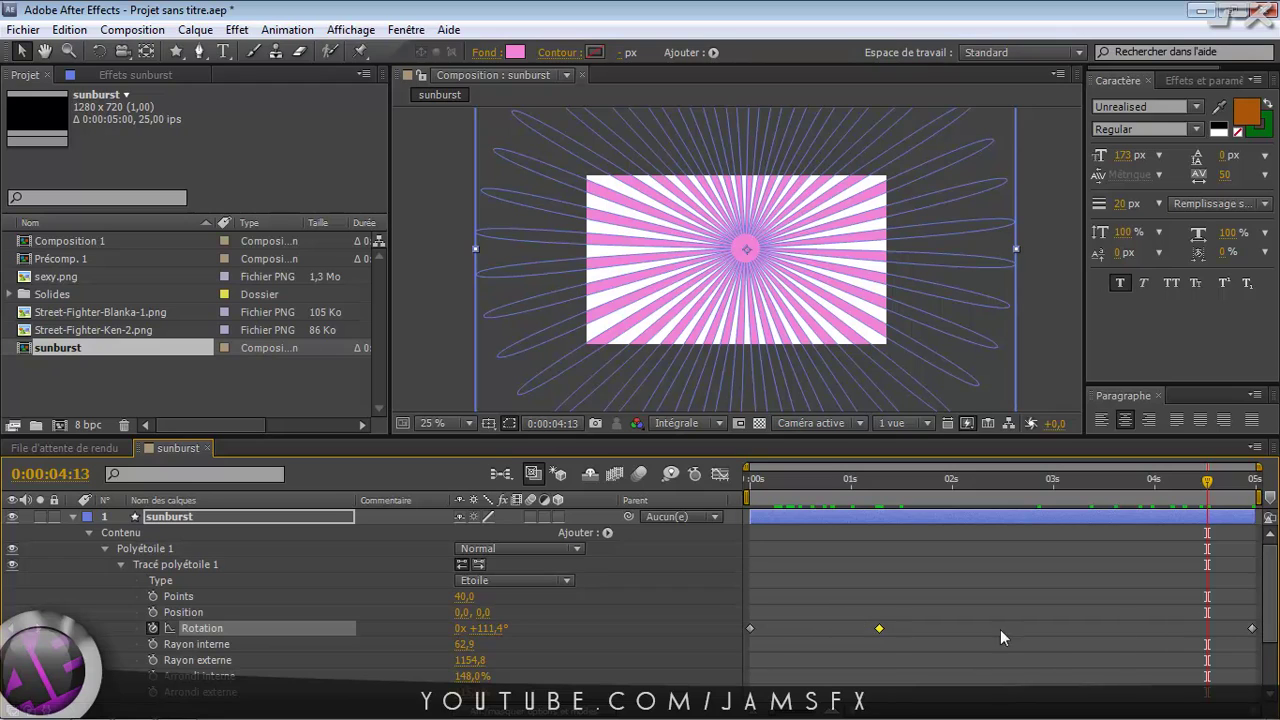
Step: Delete the 75° end keyframe, move the one-turn keyframe to the composition end, and preview
key("ctrl+z")
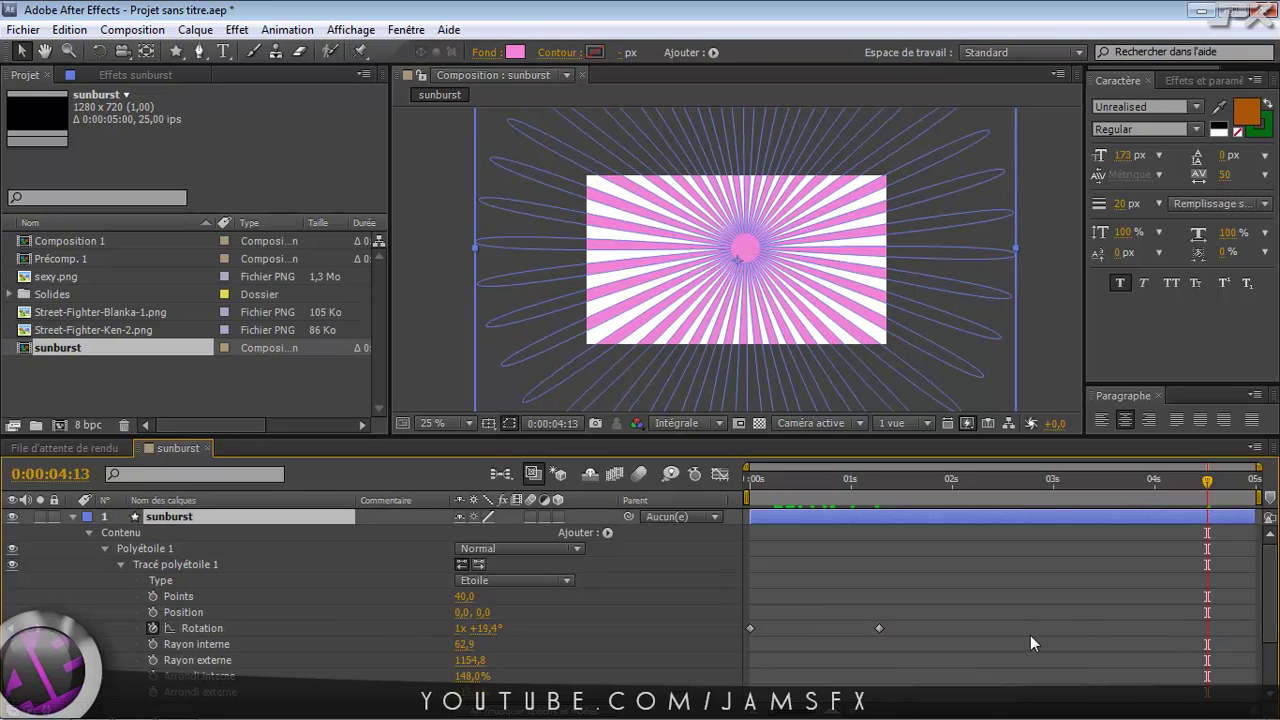
mouse_move(878, 630)
left_mouse_down()
mouse_move(1256, 641)
mouse_move(1215, 498)
left_mouse_up()
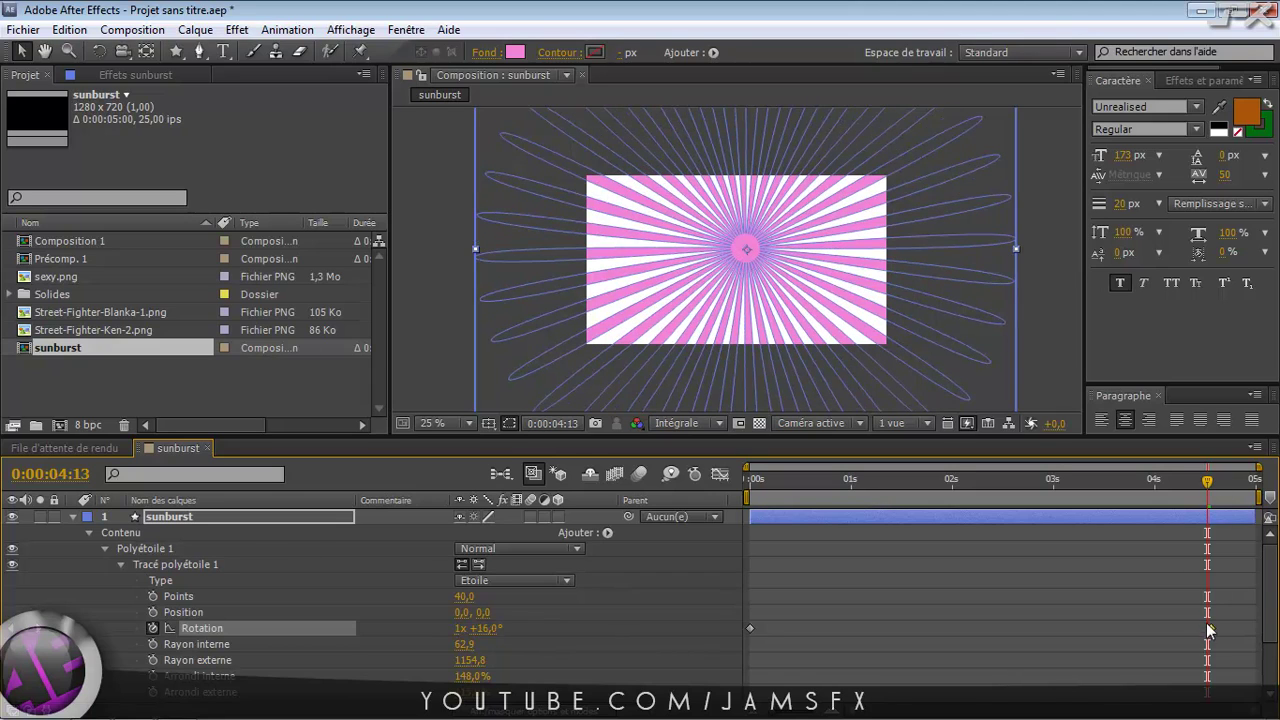
left_click_drag(1222, 636, 1258, 639)
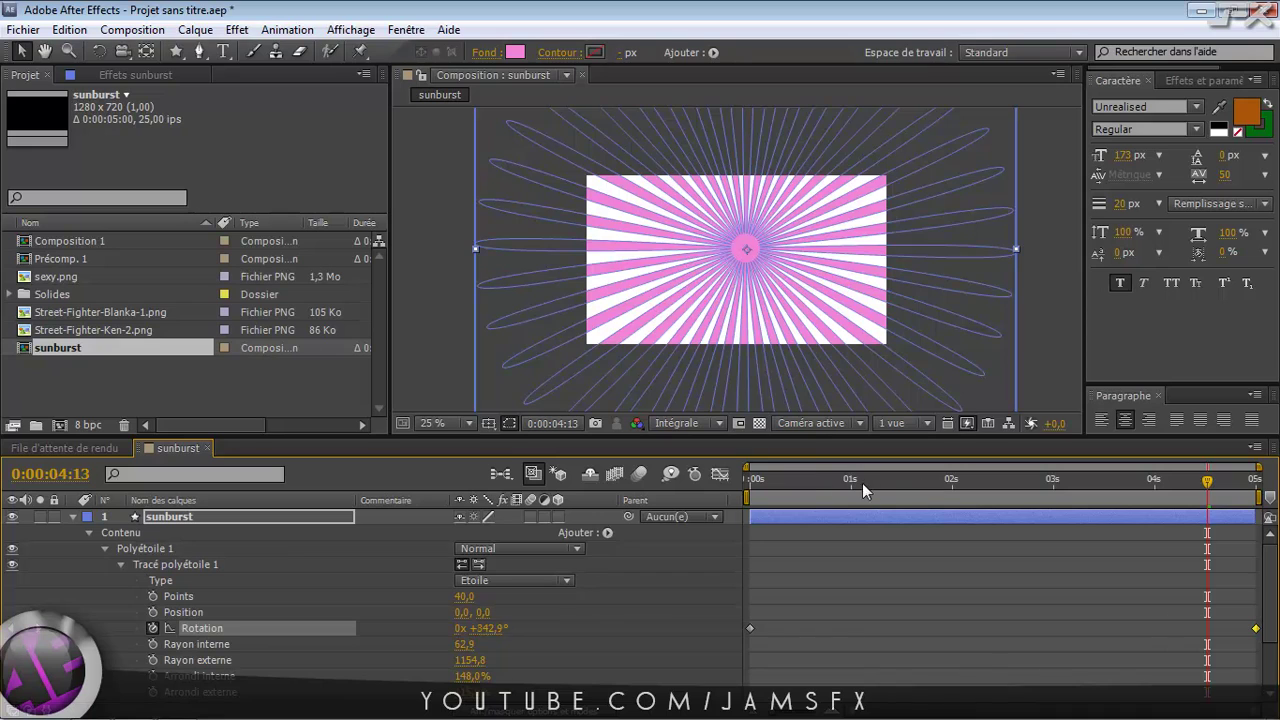
key("space")
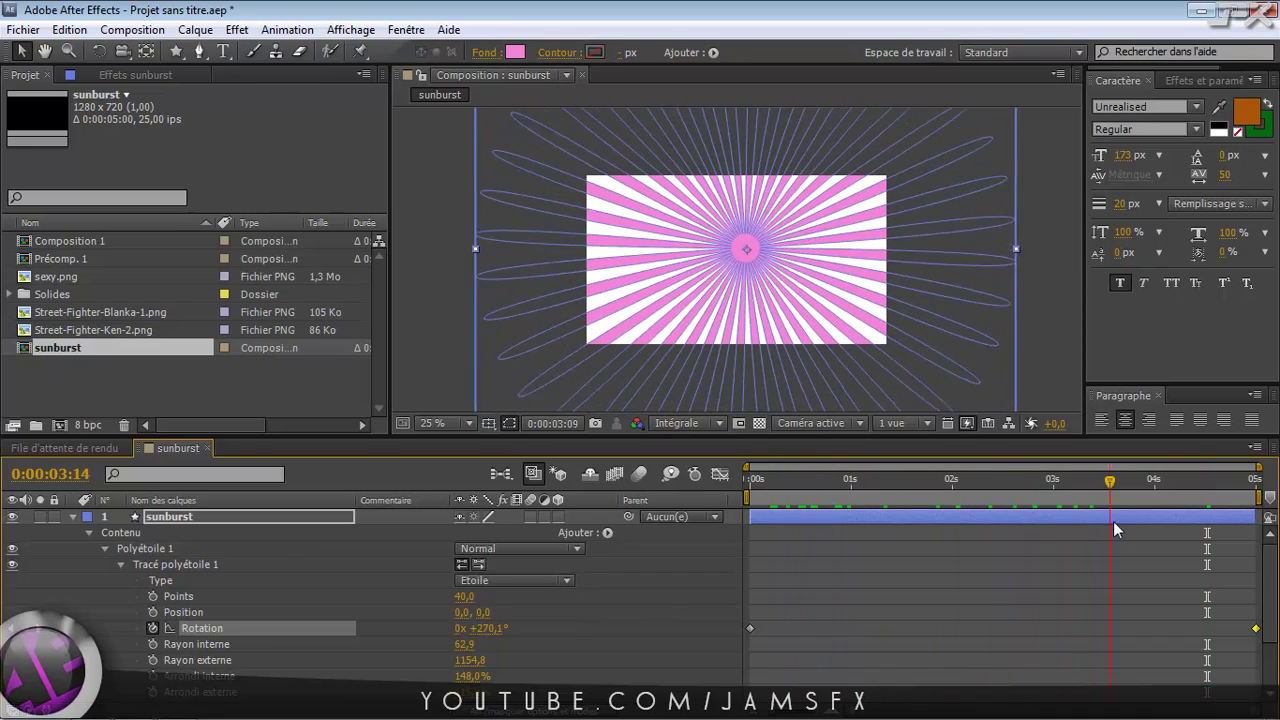
key("space")
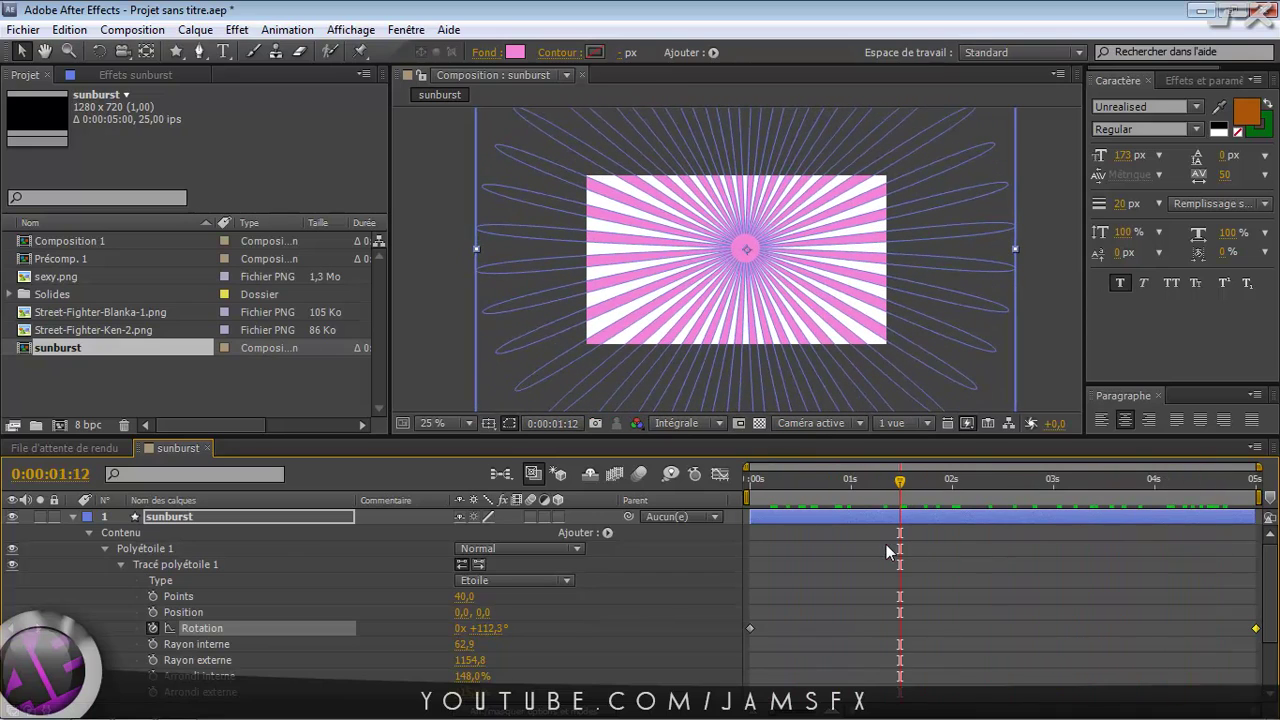
Step: Place sexy.png from the project files into the sunburst composition
left_click(72, 517)
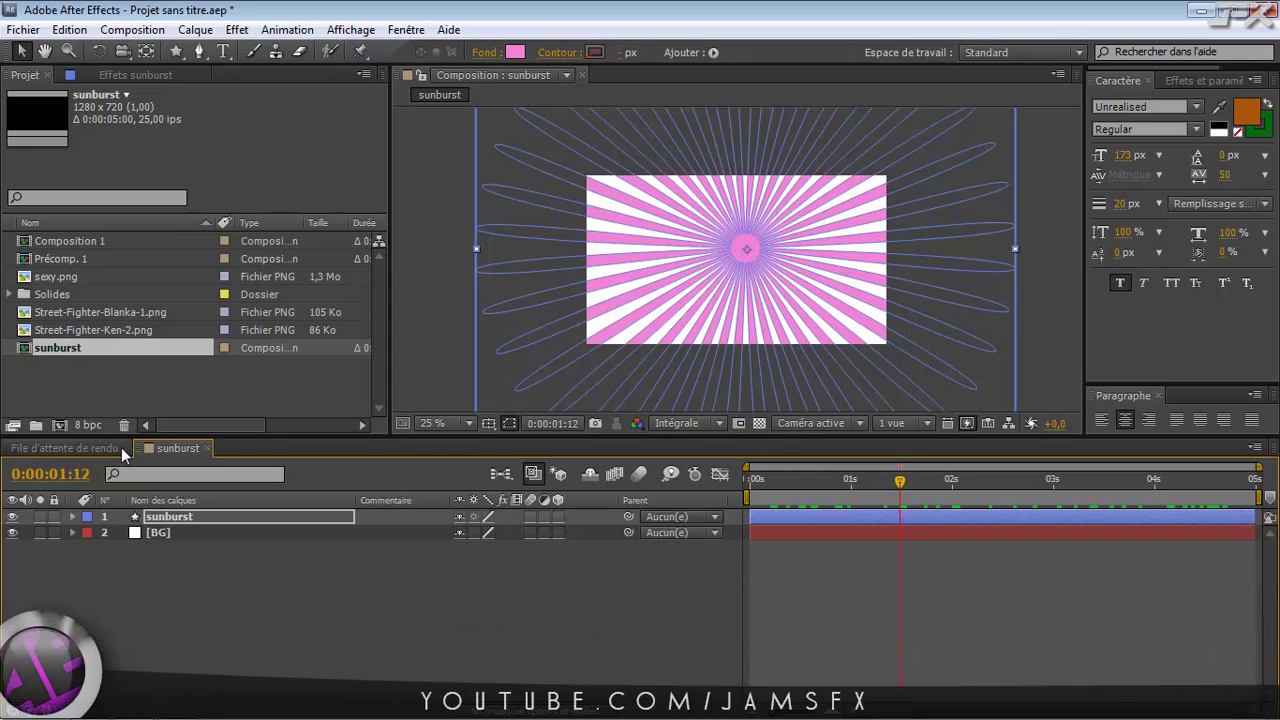
left_click(58, 281)
left_click_drag(66, 281, 787, 267)
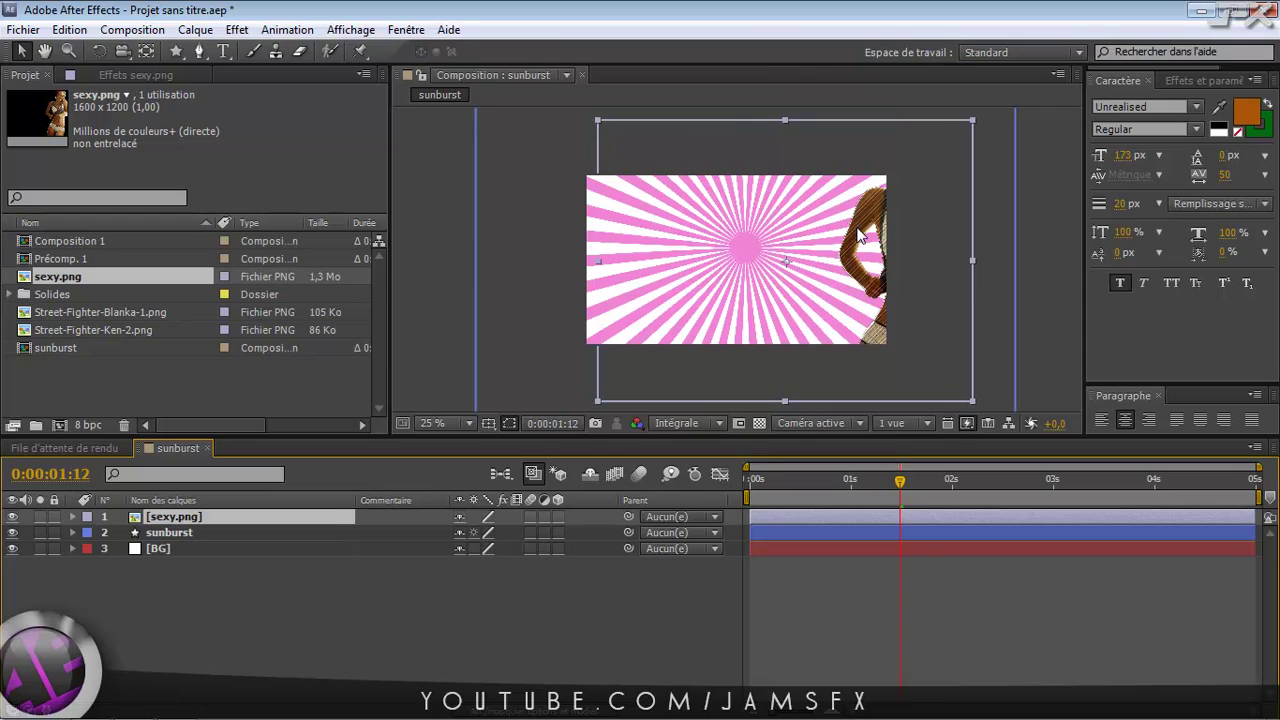
left_click_drag(859, 238, 805, 236)
key("Return")
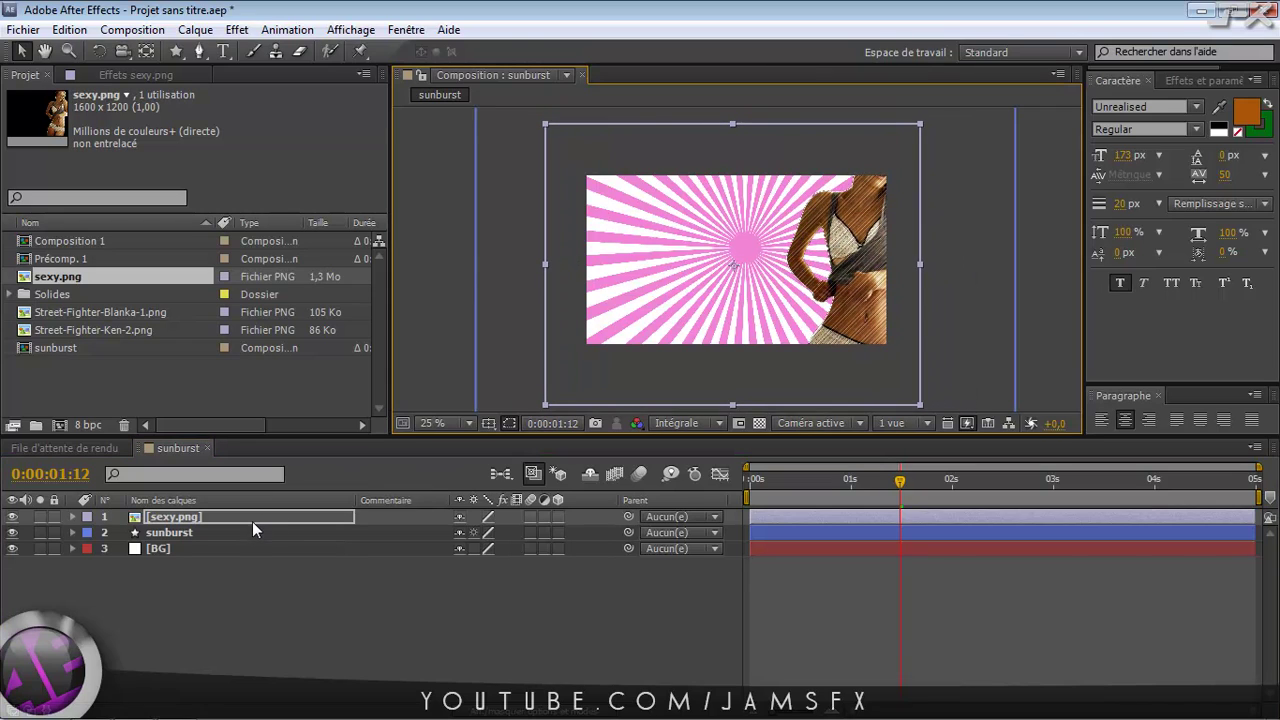
Step: Scale the woman cutout to 61, 62% and shift her further right in the frame
key("s")
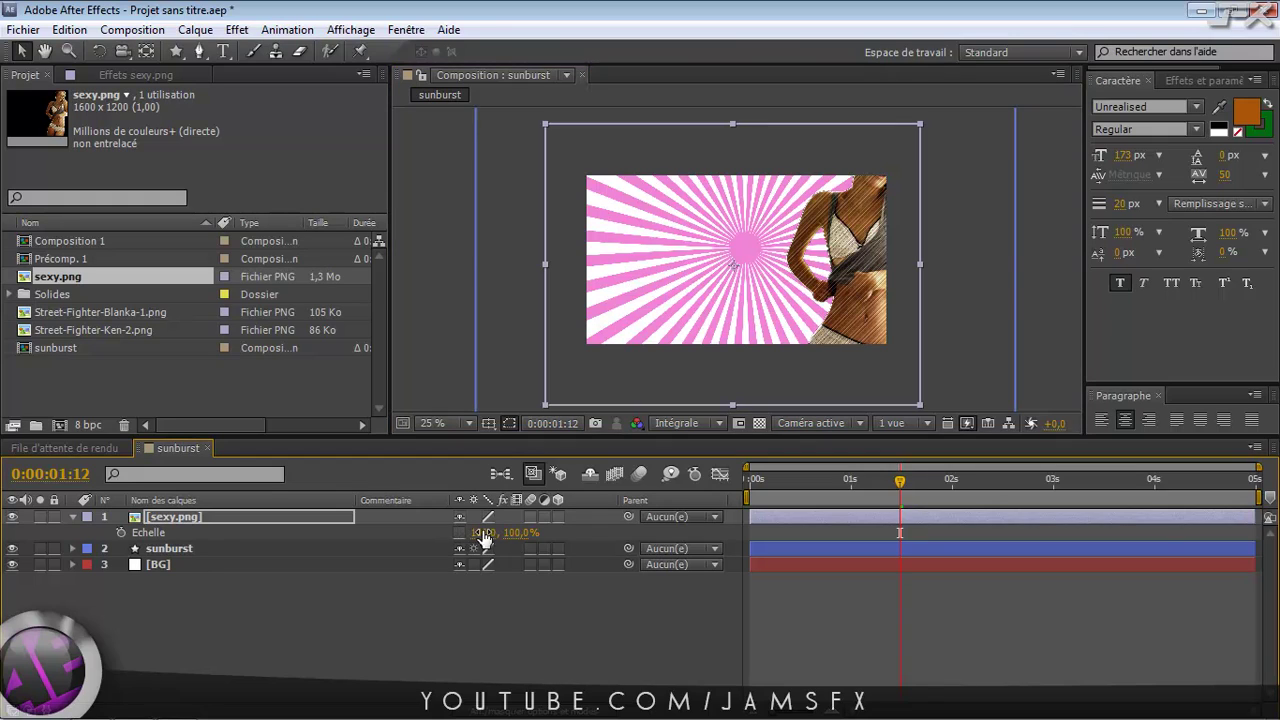
left_click(484, 532)
type("61")
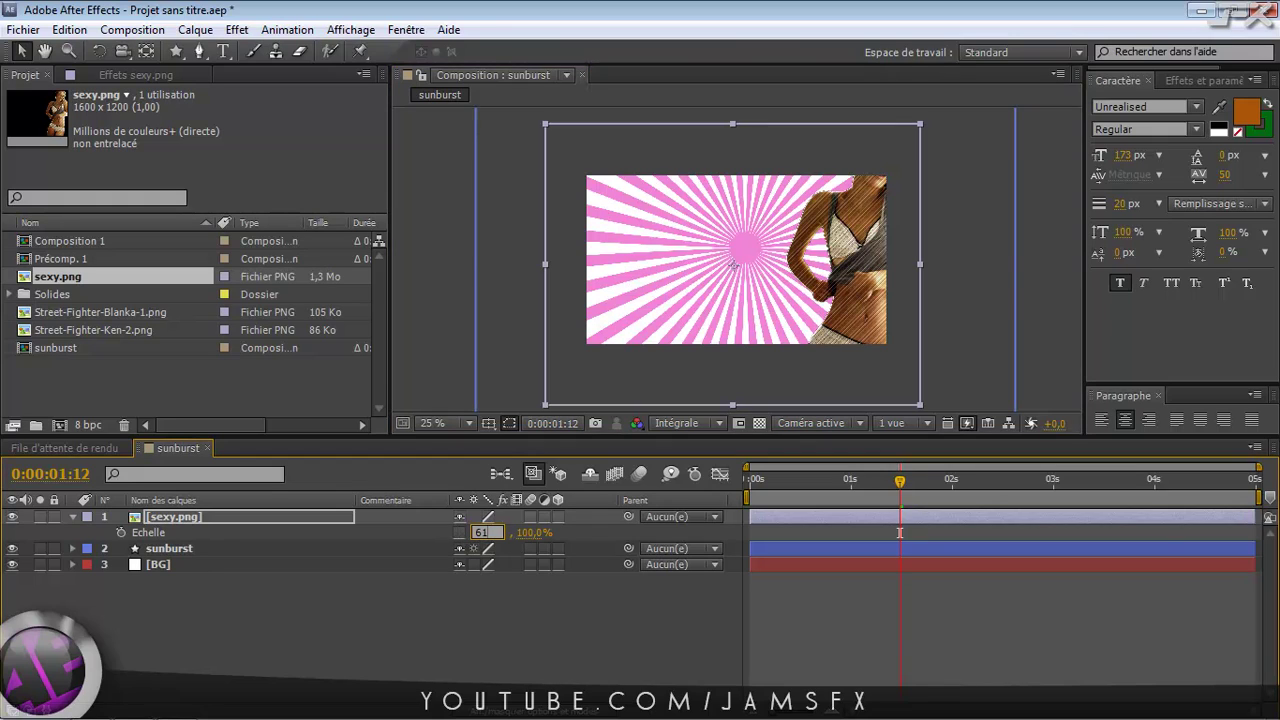
left_click(540, 533)
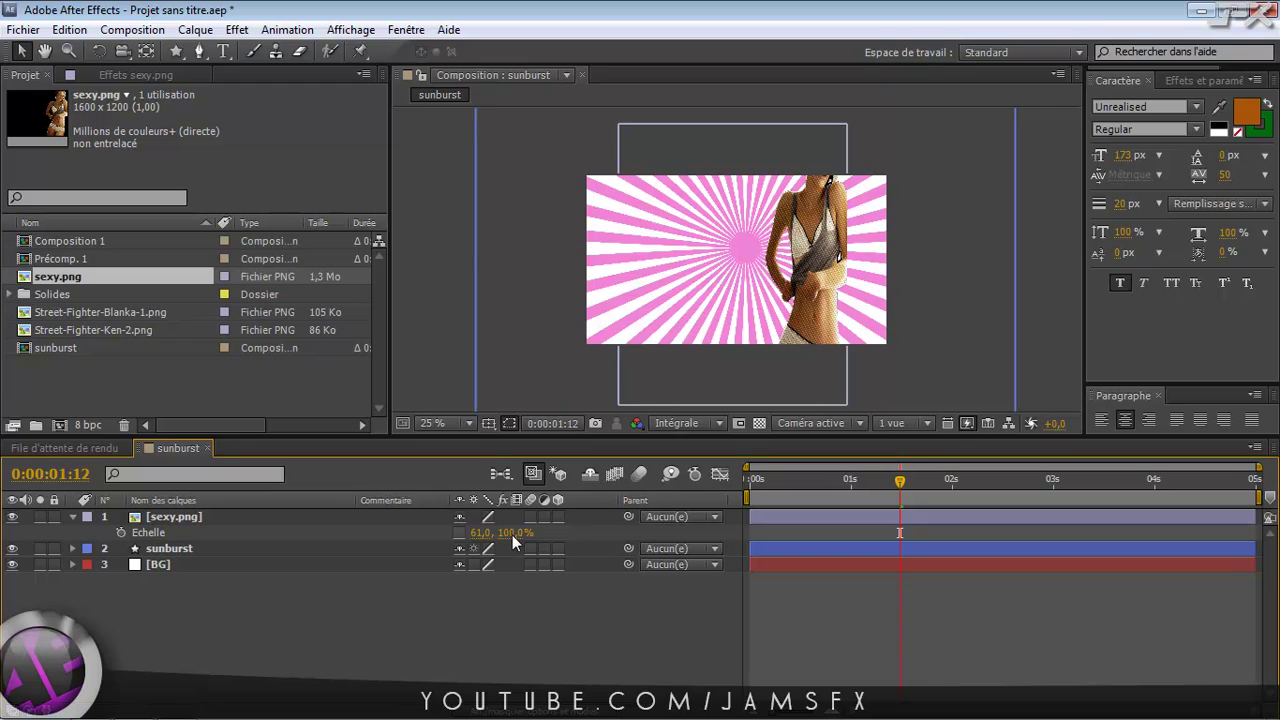
type("61")
key("Return")
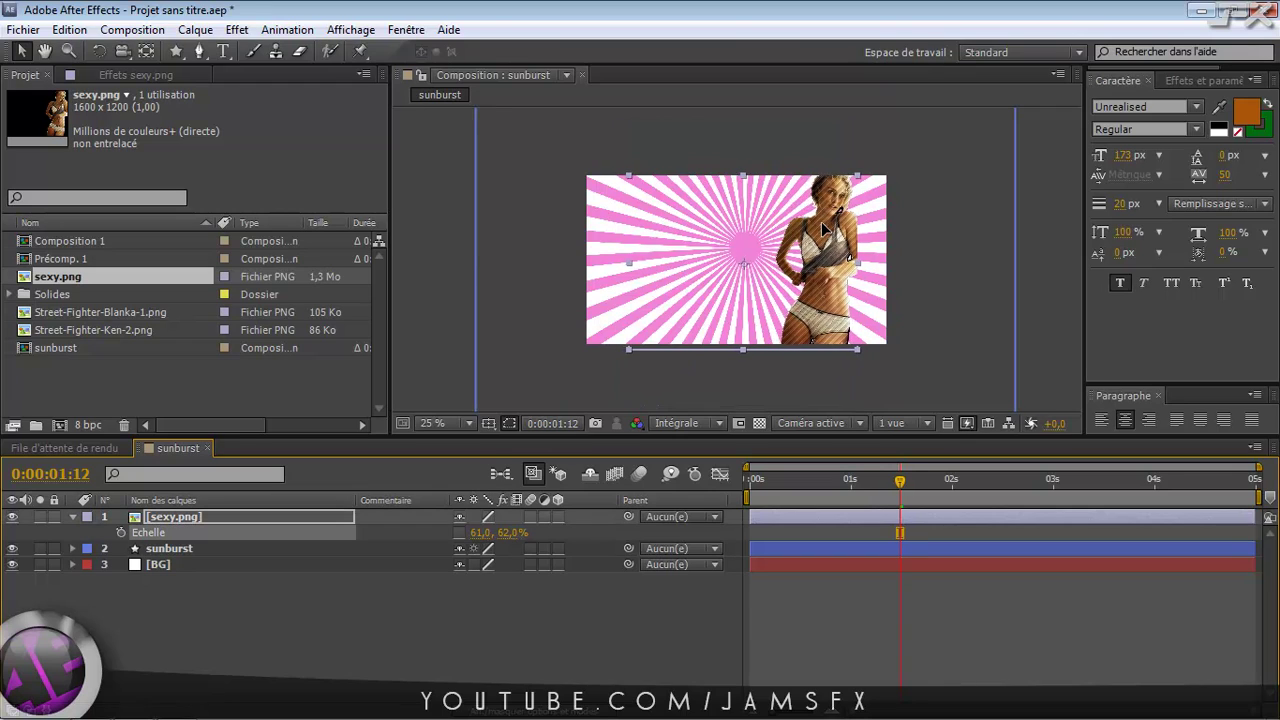
left_click_drag(822, 229, 850, 221)
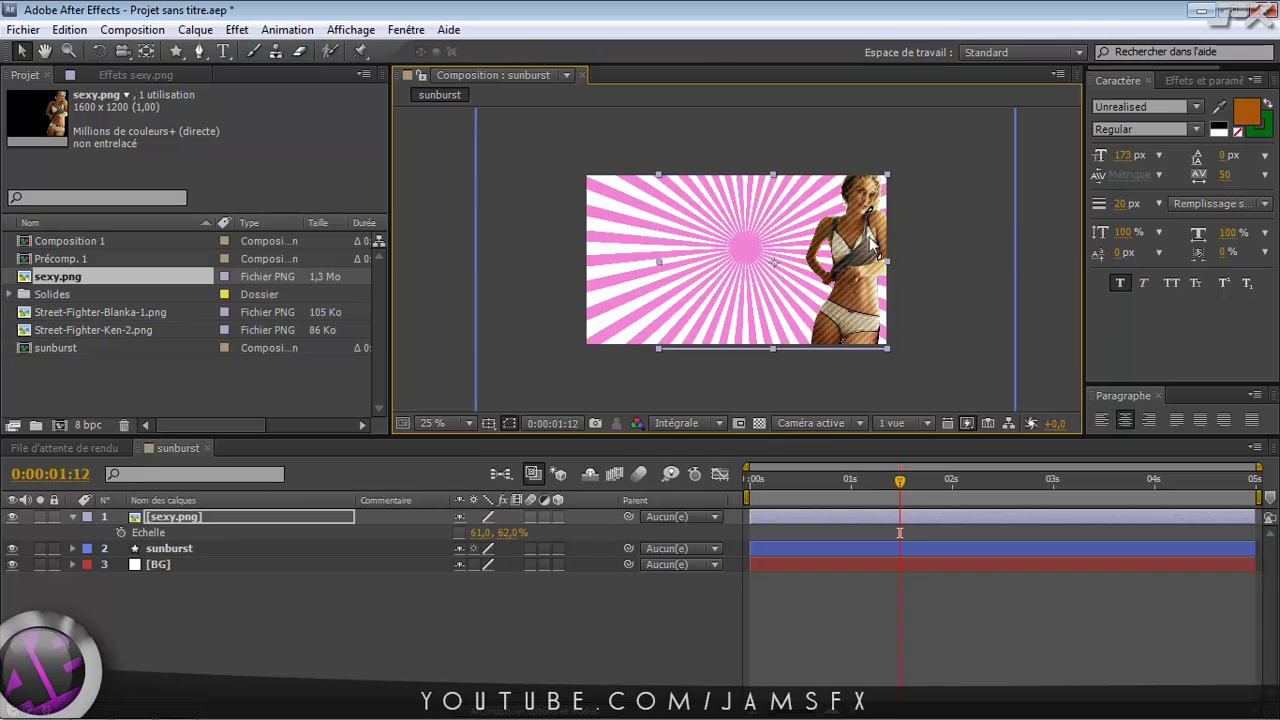
Step: Set the sunburst star's Position to 246,0, 15,0 so its centre sits behind the woman
left_click(951, 234)
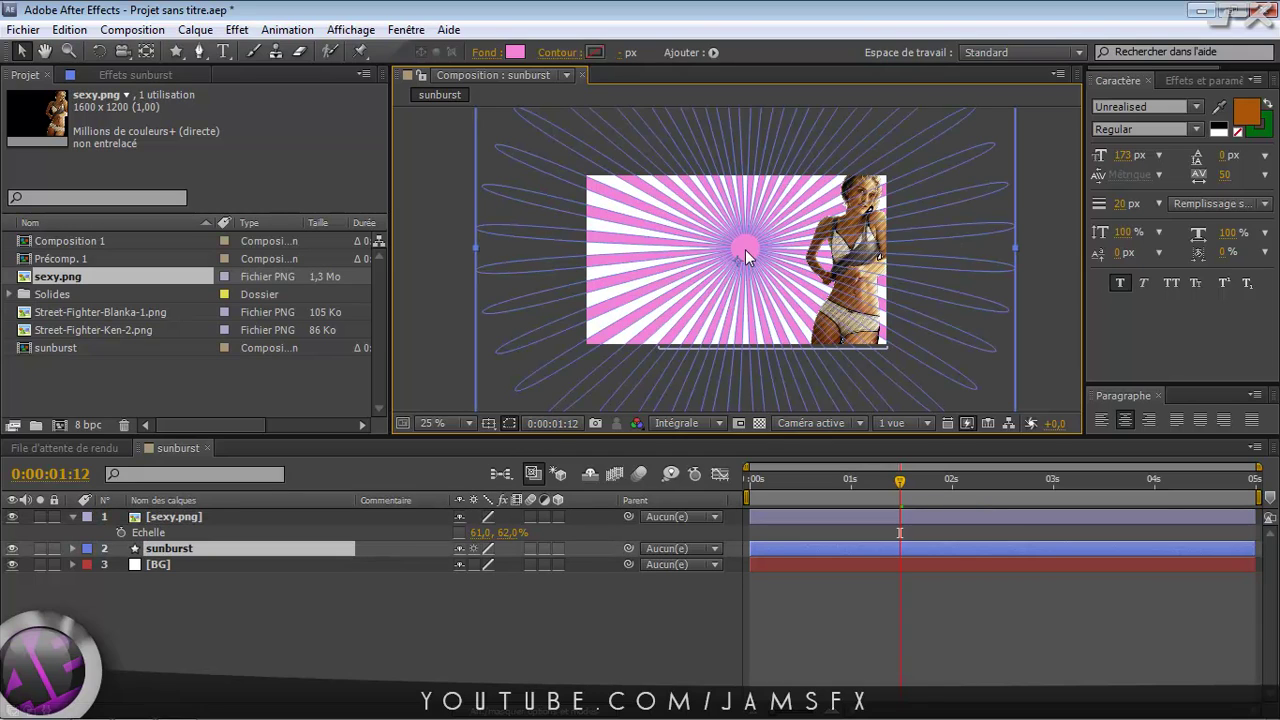
mouse_move(752, 244)
left_mouse_down()
mouse_move(810, 258)
mouse_move(749, 252)
left_mouse_up()
left_click(72, 548)
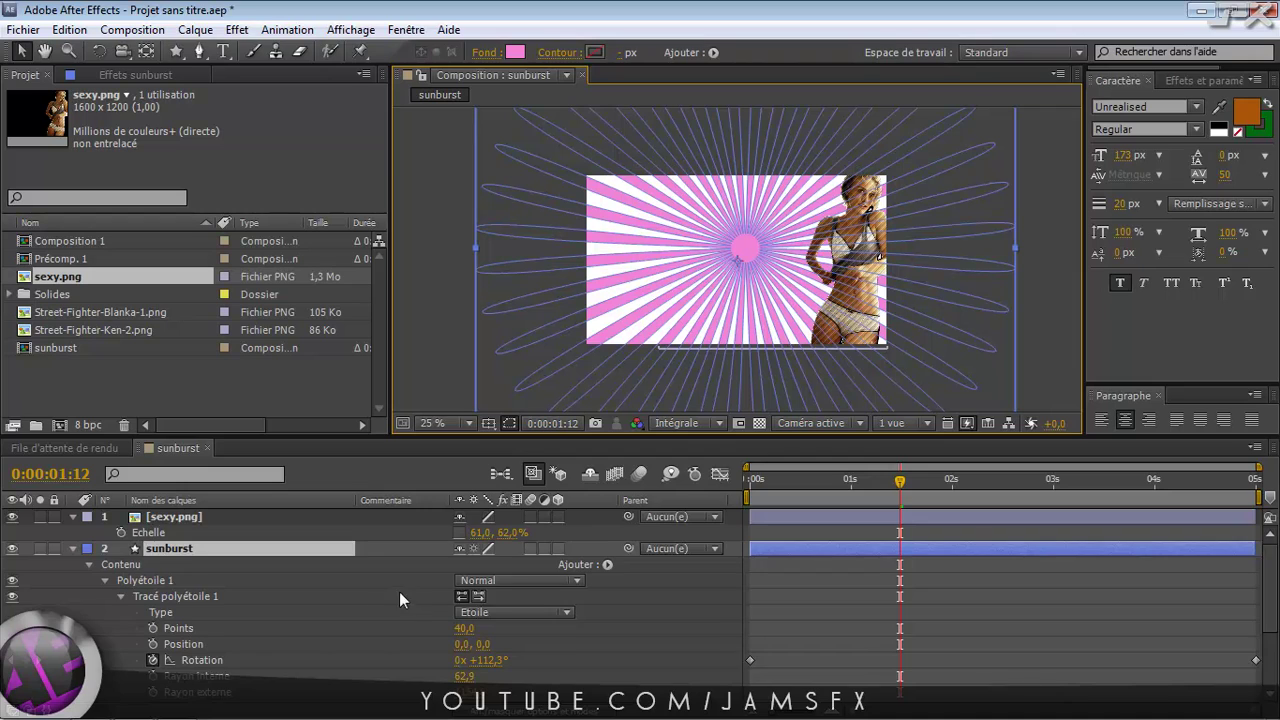
scroll(255, 638, "down", 1)
mouse_move(478, 614)
left_mouse_down()
mouse_move(522, 614)
mouse_move(430, 613)
mouse_move(690, 613)
left_mouse_up()
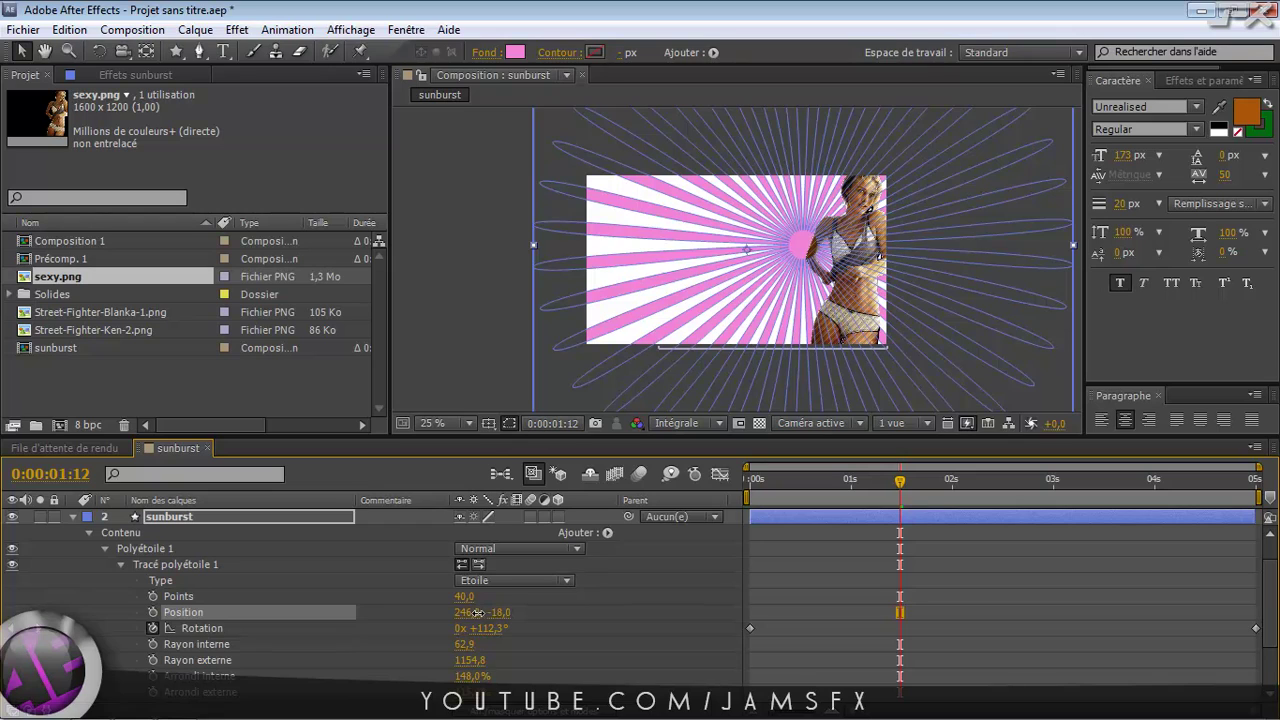
left_click_drag(478, 612, 522, 614)
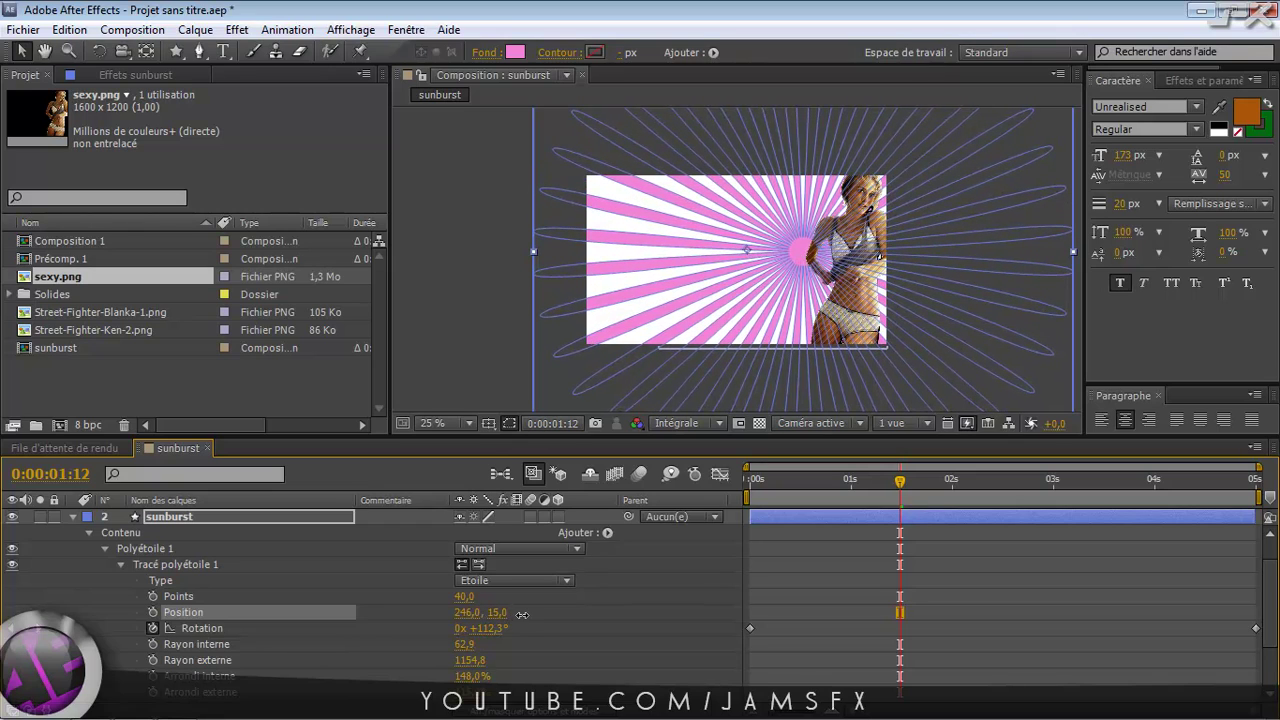
left_click(88, 531)
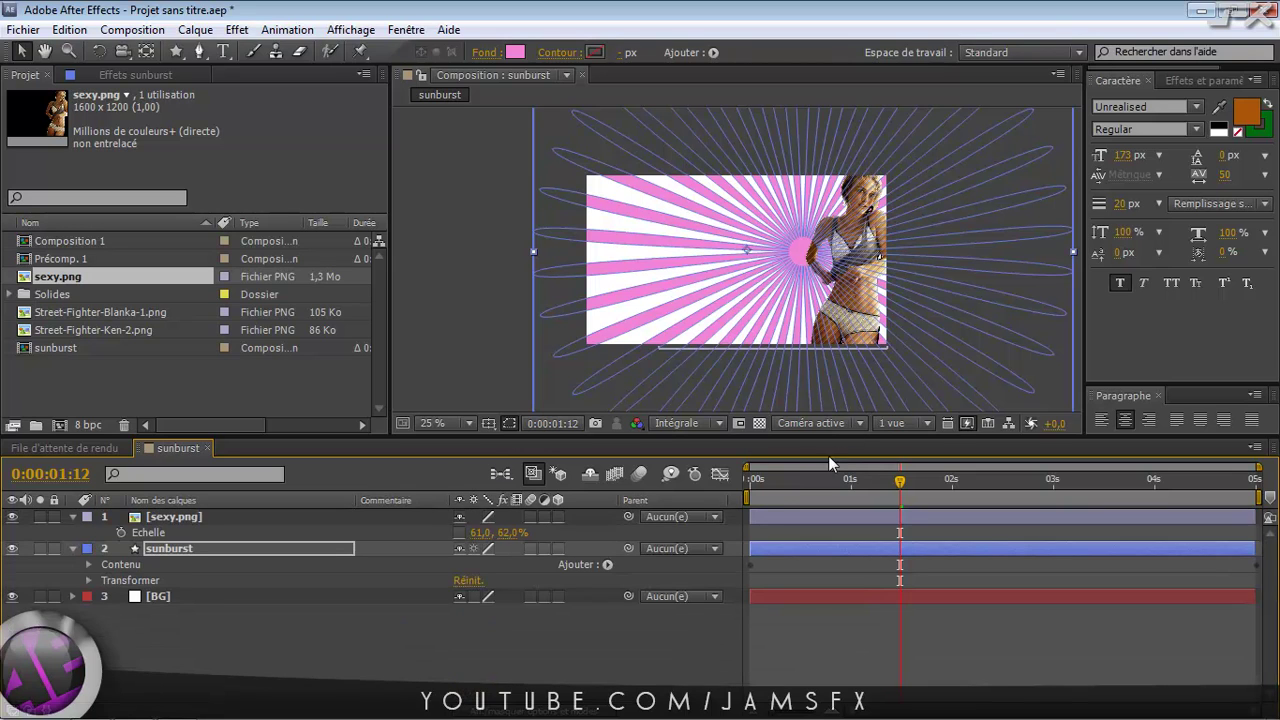
mouse_move(828, 479)
left_mouse_down()
mouse_move(750, 479)
mouse_move(745, 523)
left_mouse_up()
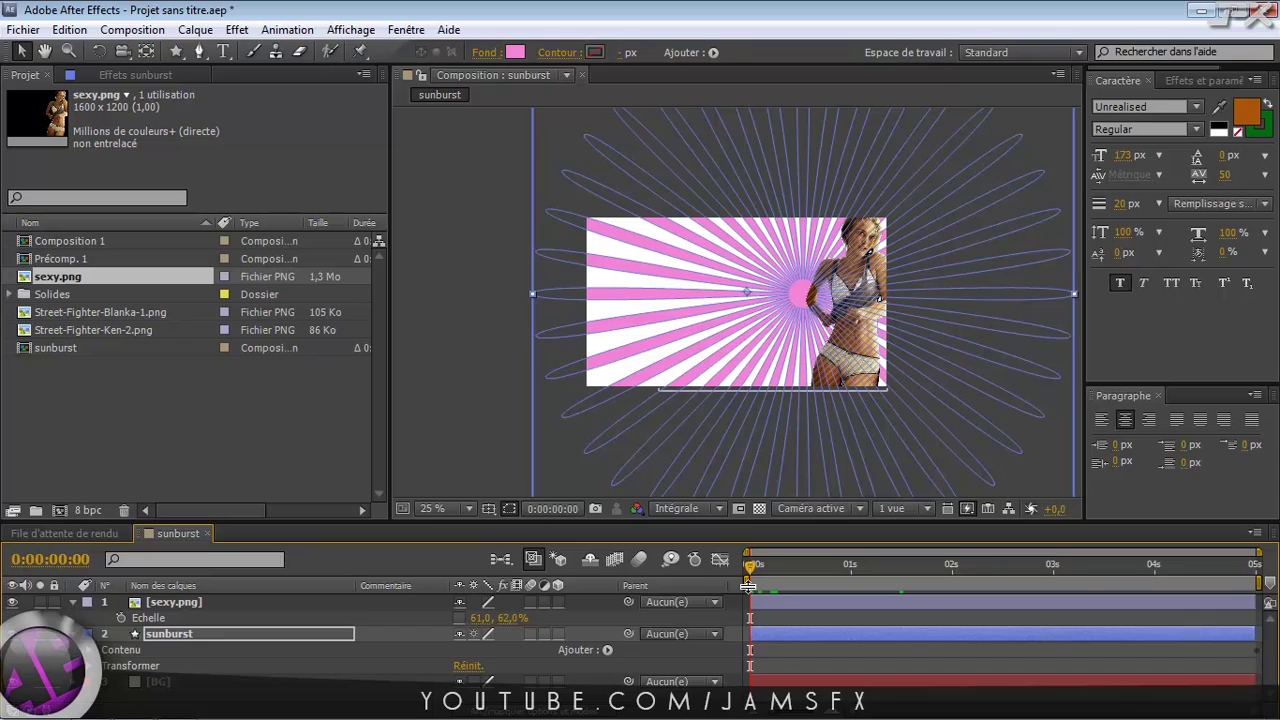
Step: Rearrange the panels, making the layer timeline taller, and deselect all layers
left_click_drag(748, 586, 748, 588)
scroll(730, 373, "down", 1)
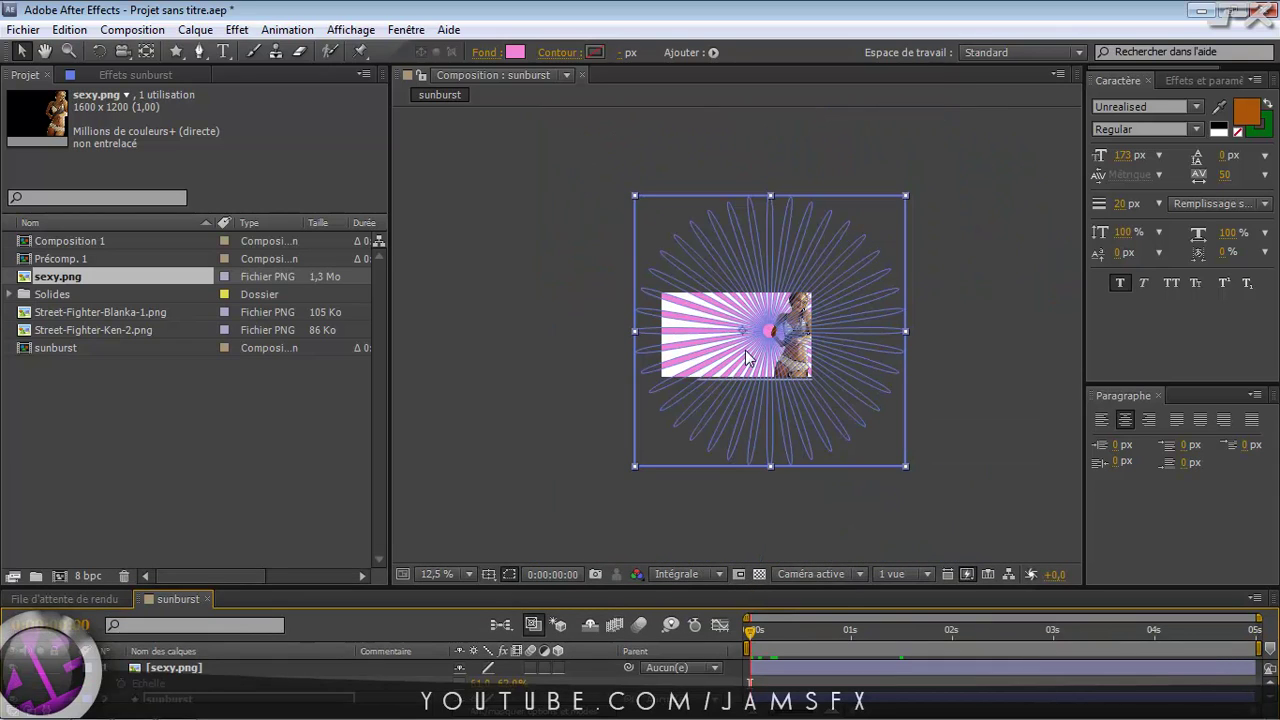
scroll(745, 358, "up", 2)
scroll(745, 358, "up", 2)
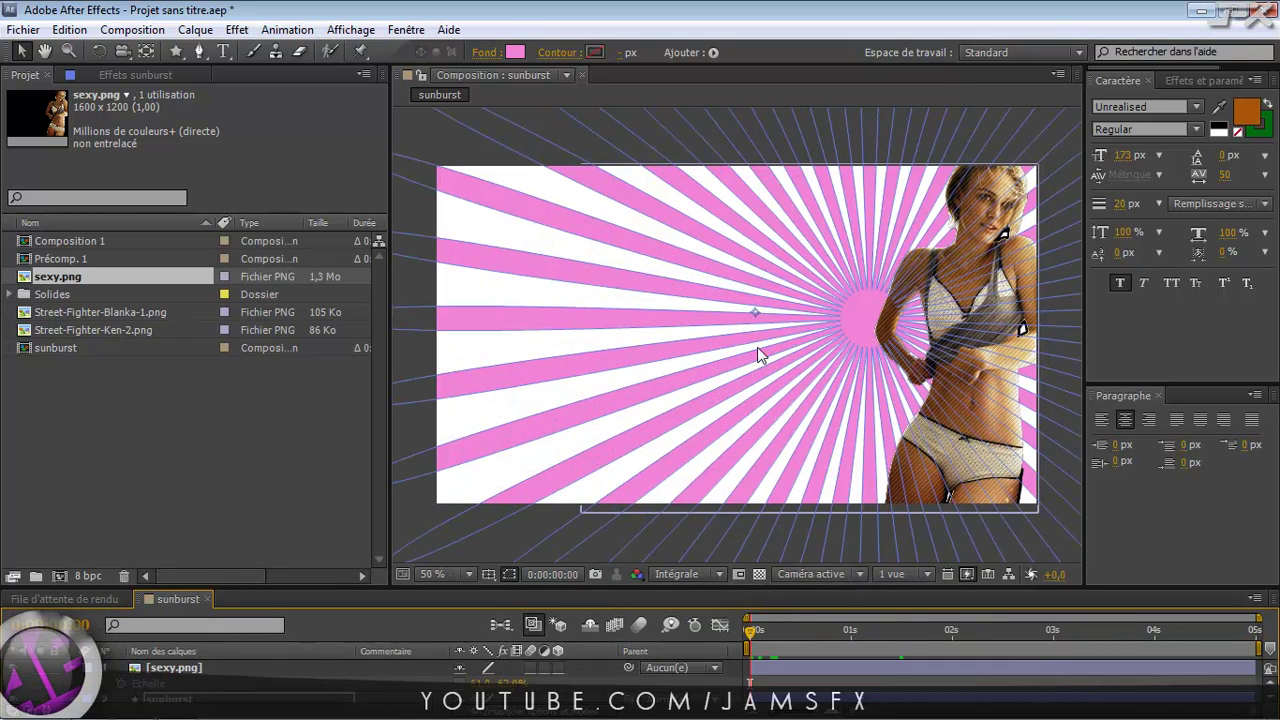
left_click(417, 513)
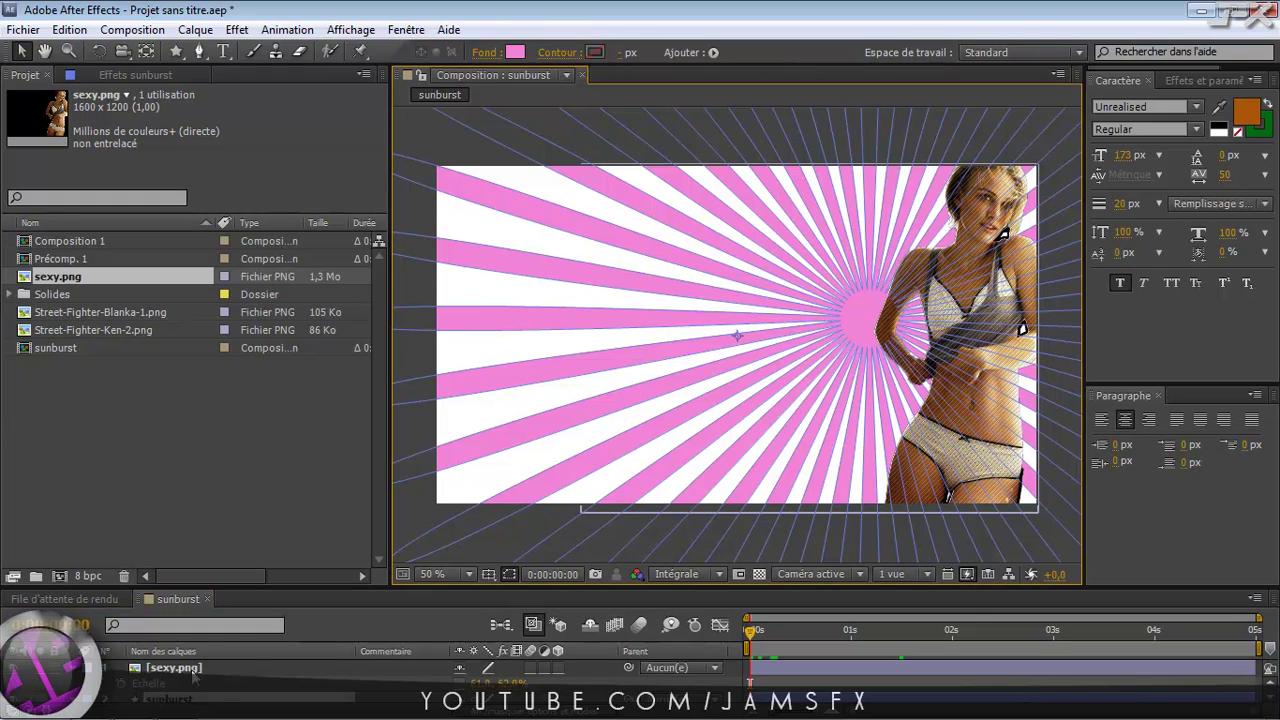
left_click(194, 674)
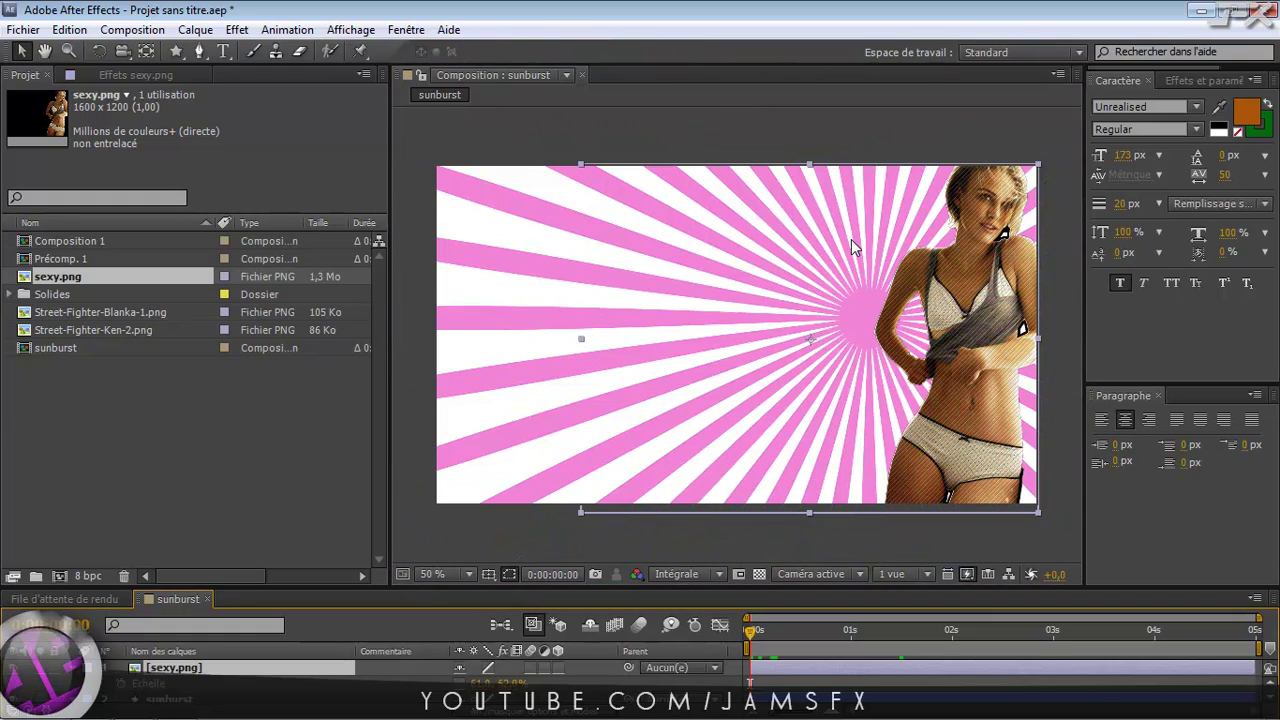
left_click(707, 544)
left_click(80, 680)
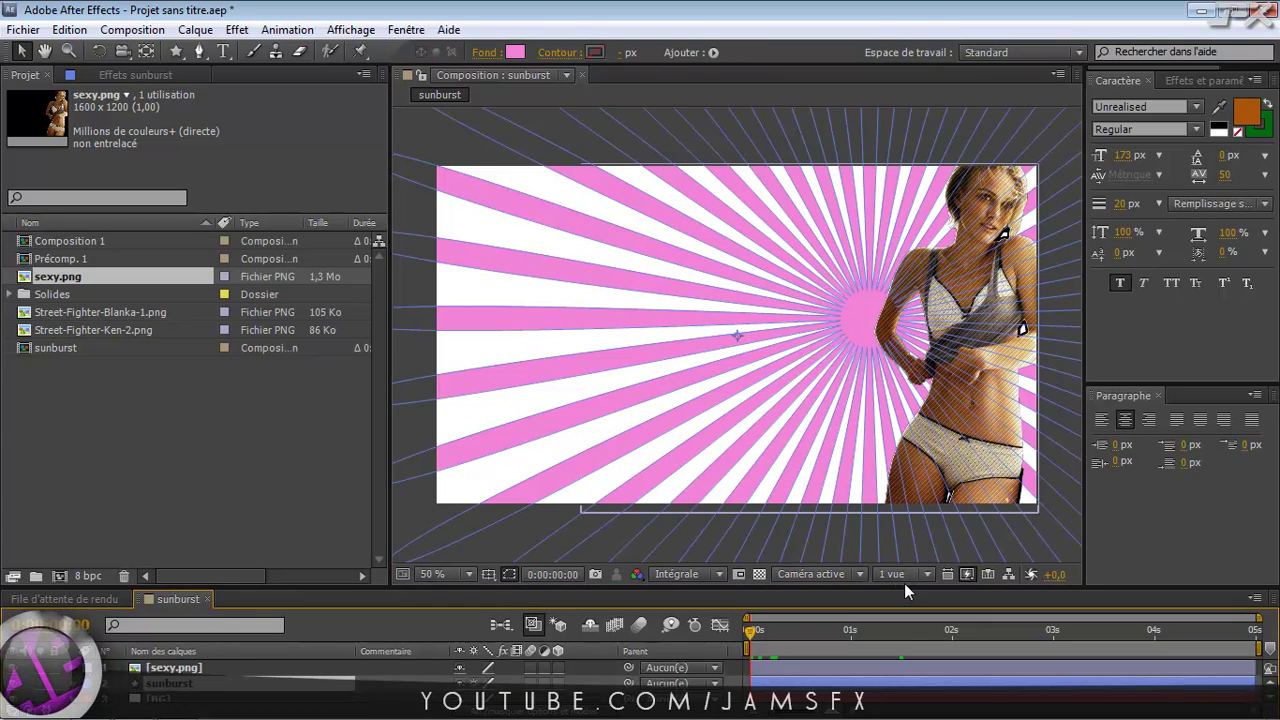
left_click_drag(904, 586, 904, 551)
left_click(657, 676)
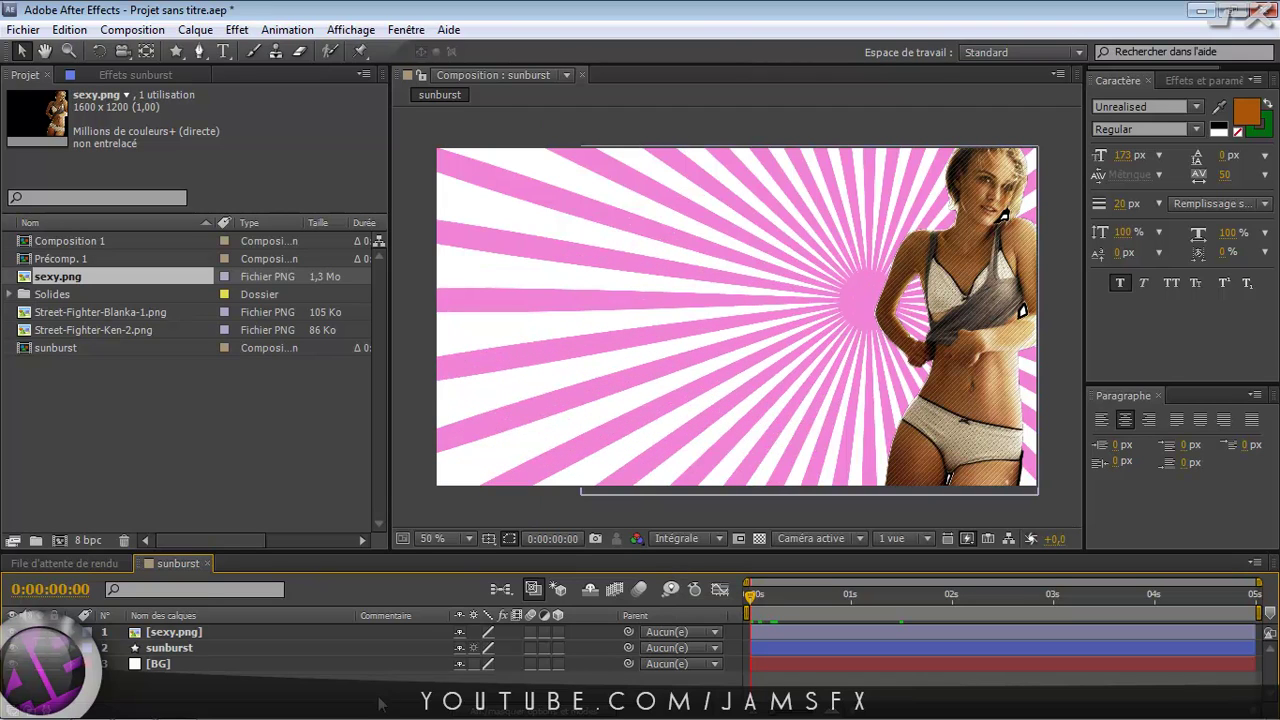
Step: Preview the rays rotating behind the woman, then select the sexy.png layer
key("space")
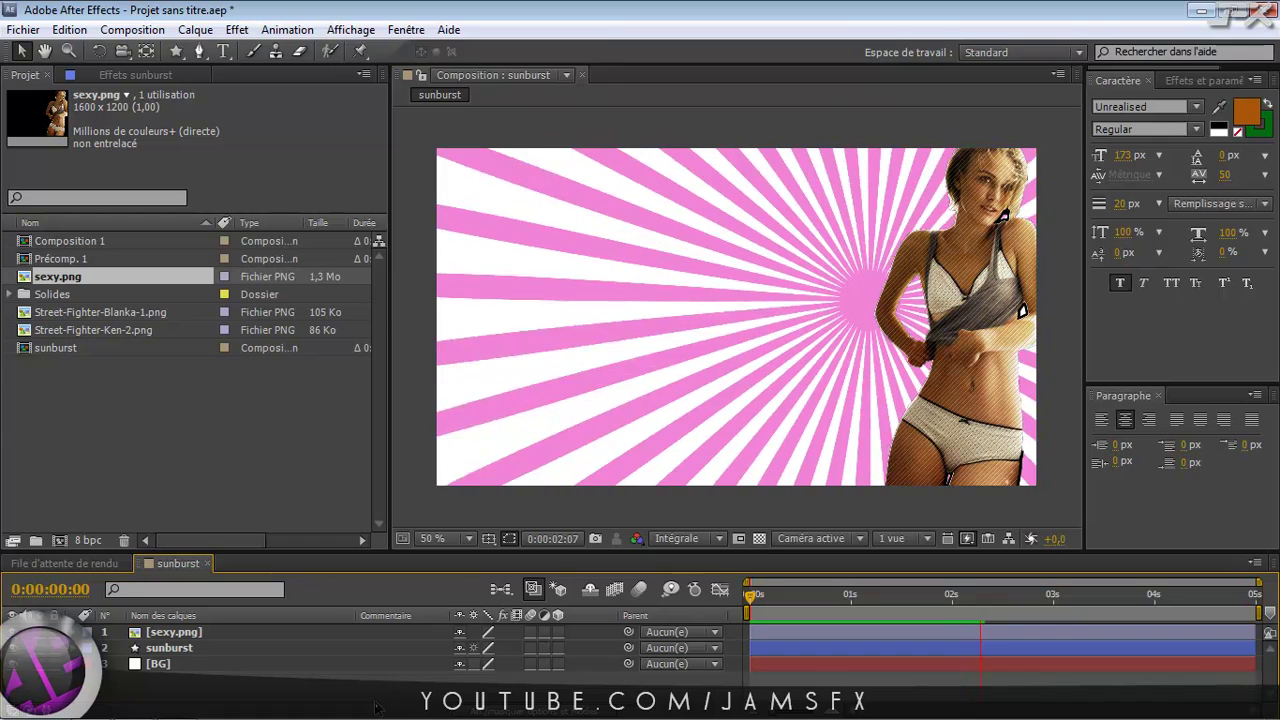
key("space")
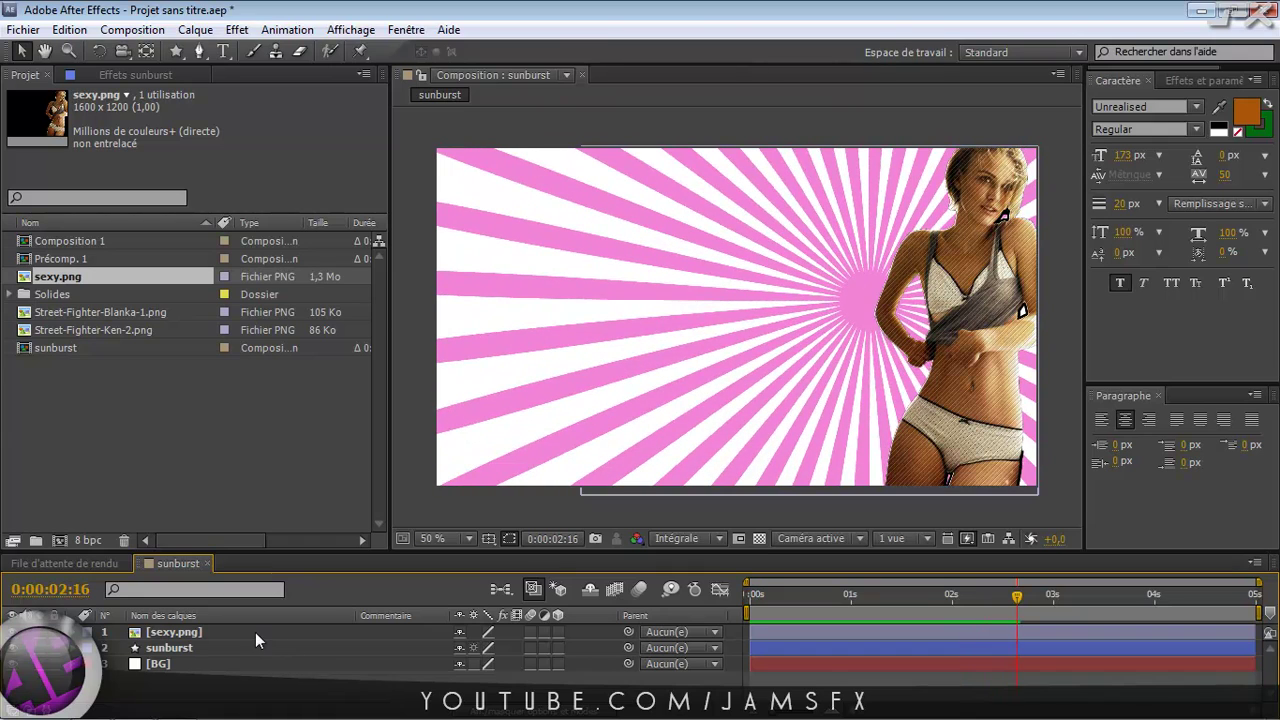
left_click(220, 631)
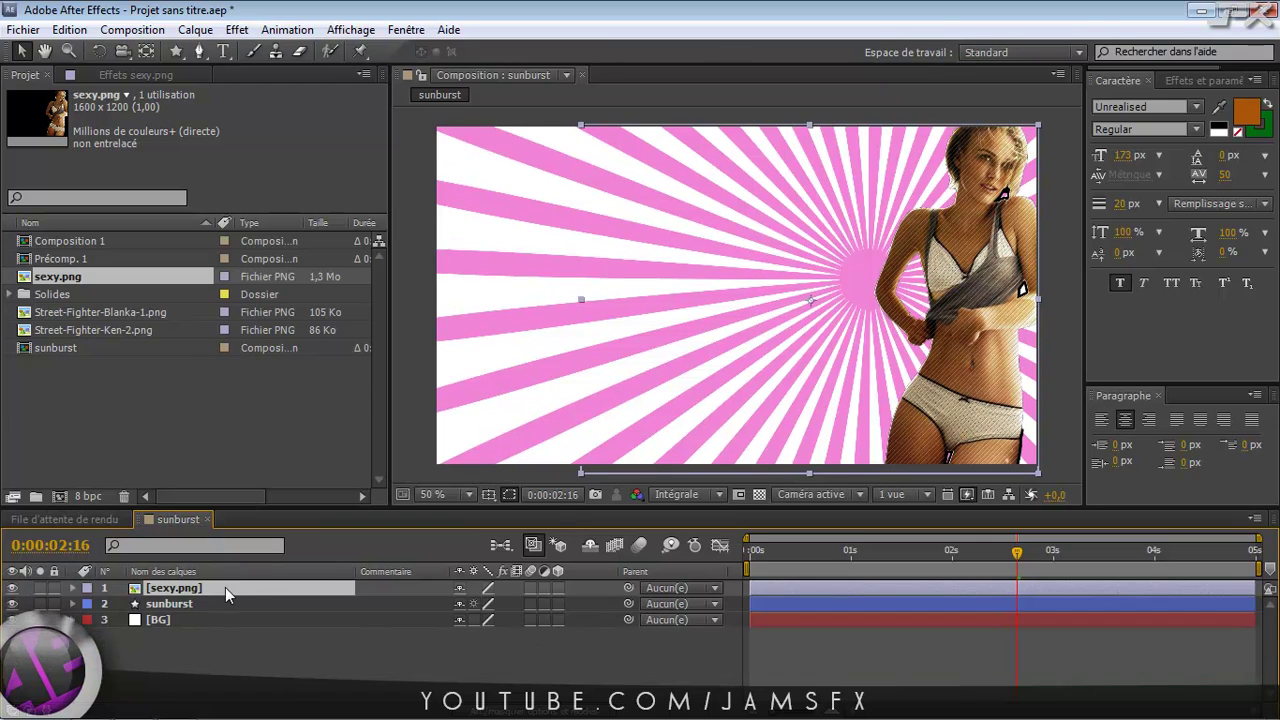
Step: Add a Contour (Stroke) layer style to sexy.png and open its stroke colour picker
right_click(225, 587)
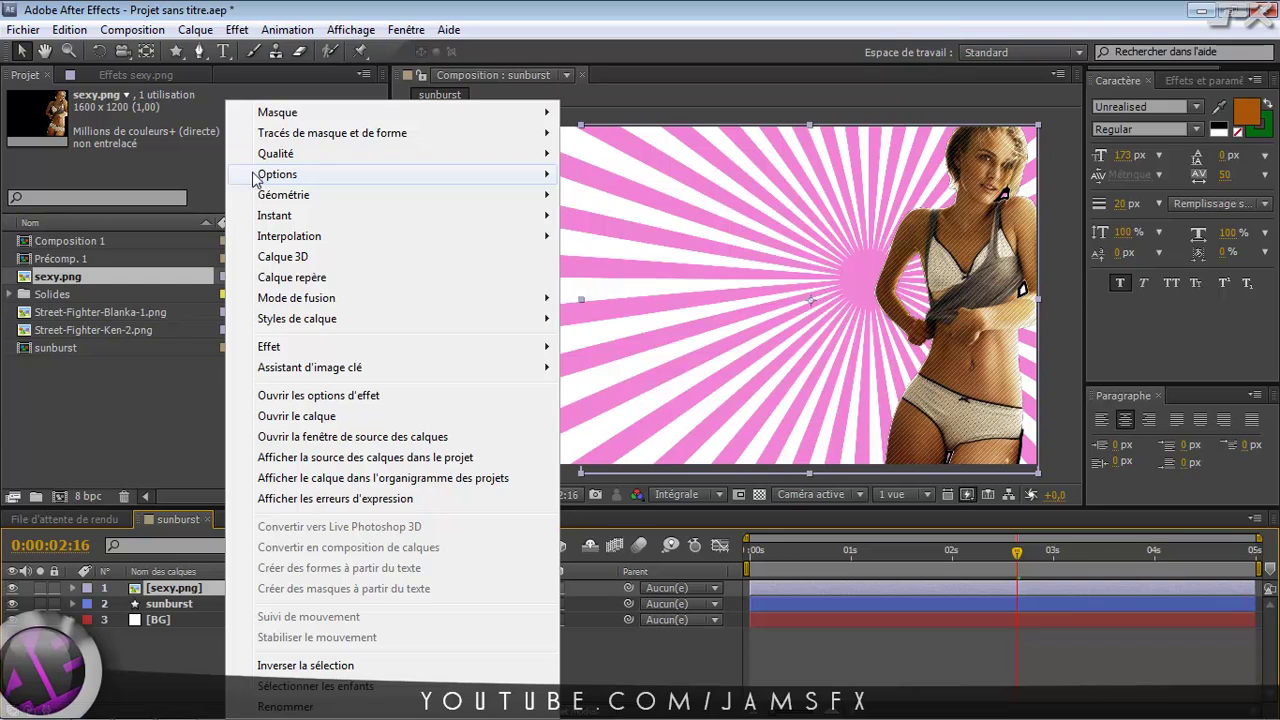
mouse_move(330, 352)
mouse_move(332, 320)
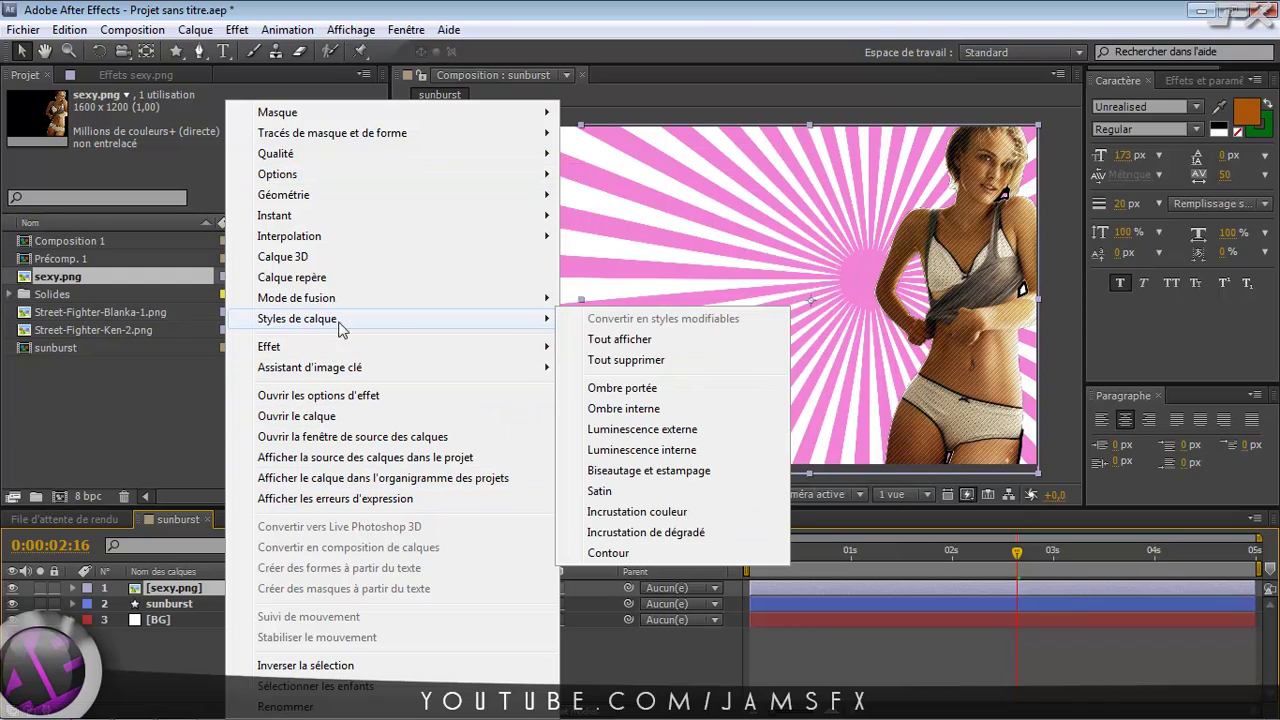
left_click(616, 554)
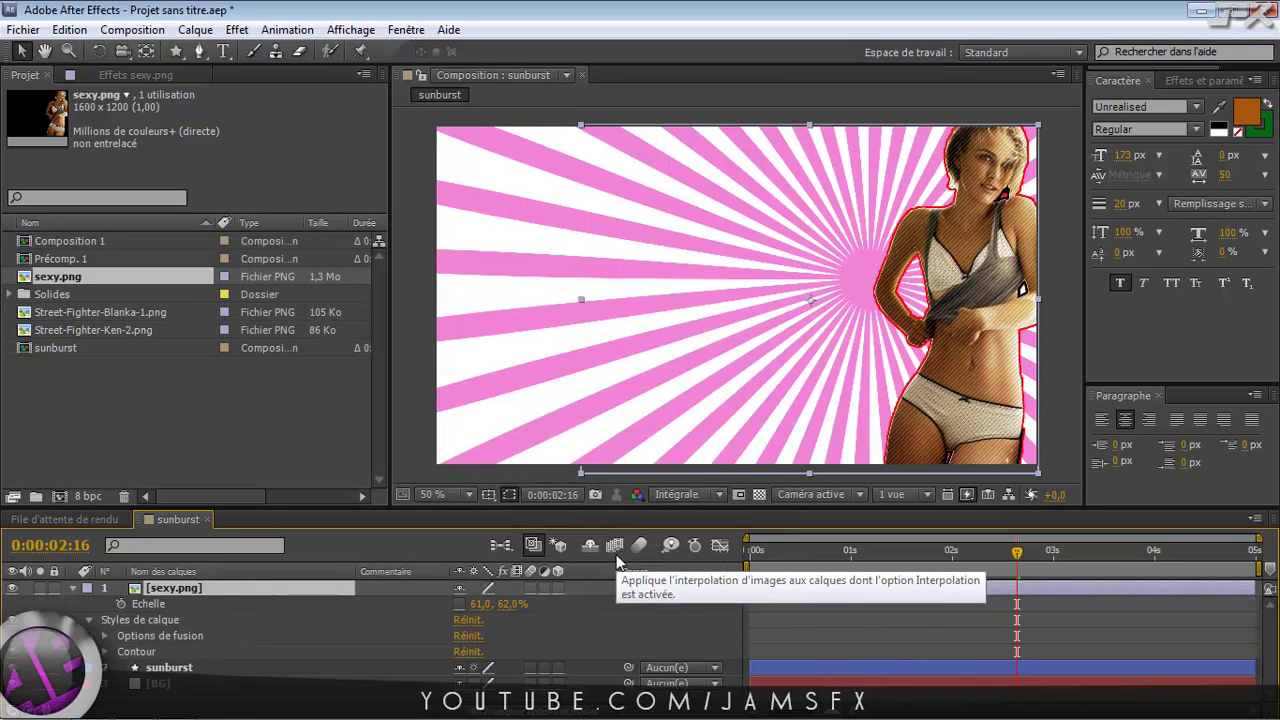
left_click(106, 652)
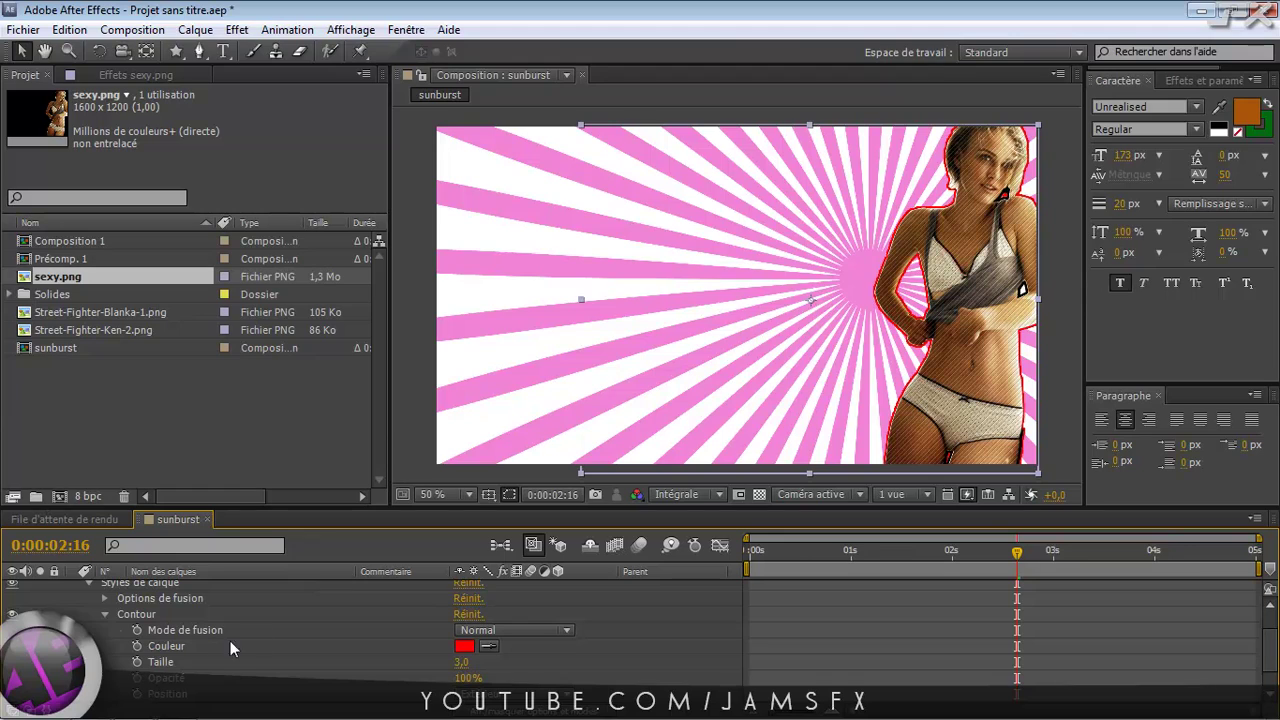
left_click(465, 646)
Step: Make the cutout's stroke black with a size of 6,0
left_click_drag(274, 324, 293, 428)
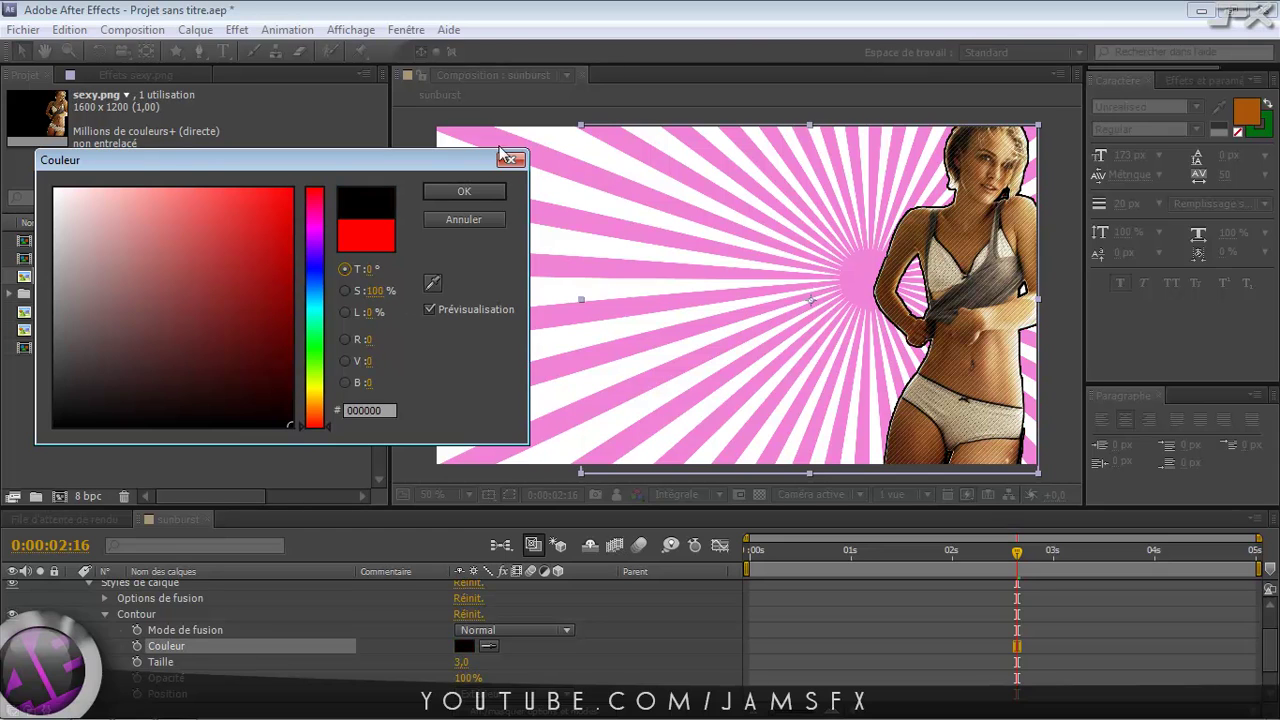
left_click(464, 191)
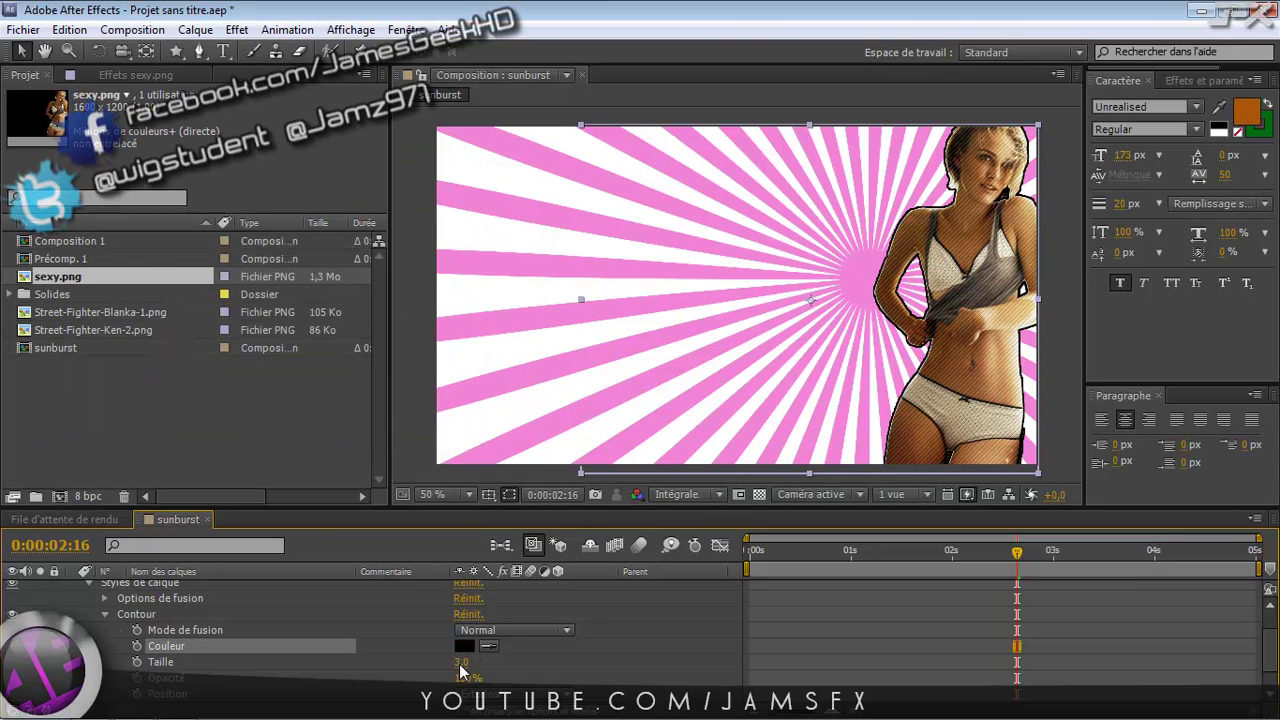
left_click(462, 662)
type("5")
key("Return")
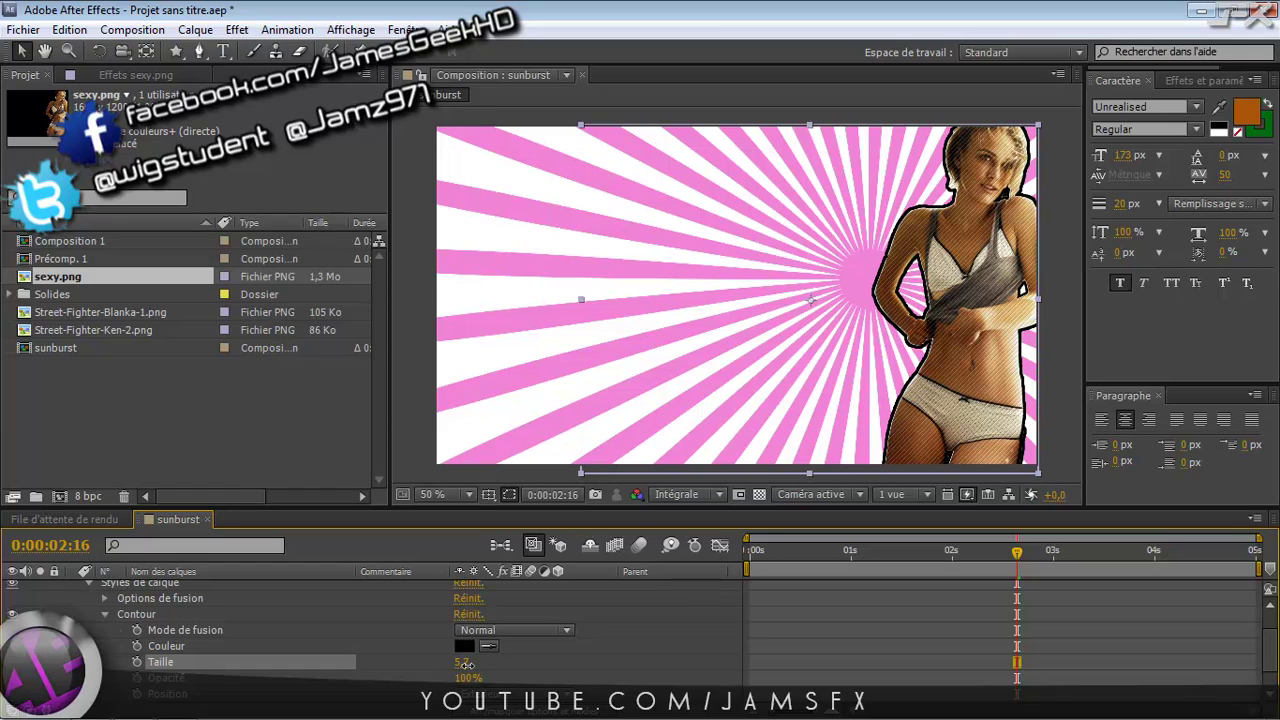
left_click_drag(467, 663, 474, 663)
left_click(89, 581)
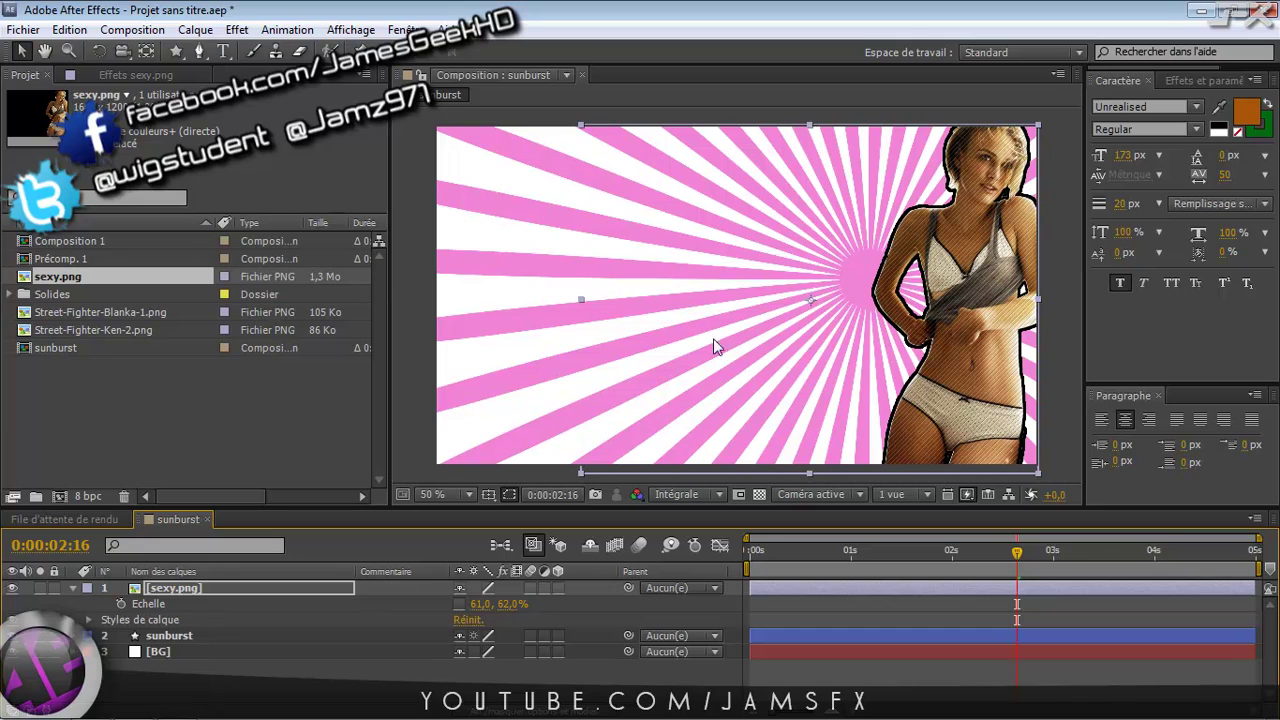
Step: Preview the finished composition from the start
key("comma")
key("comma")
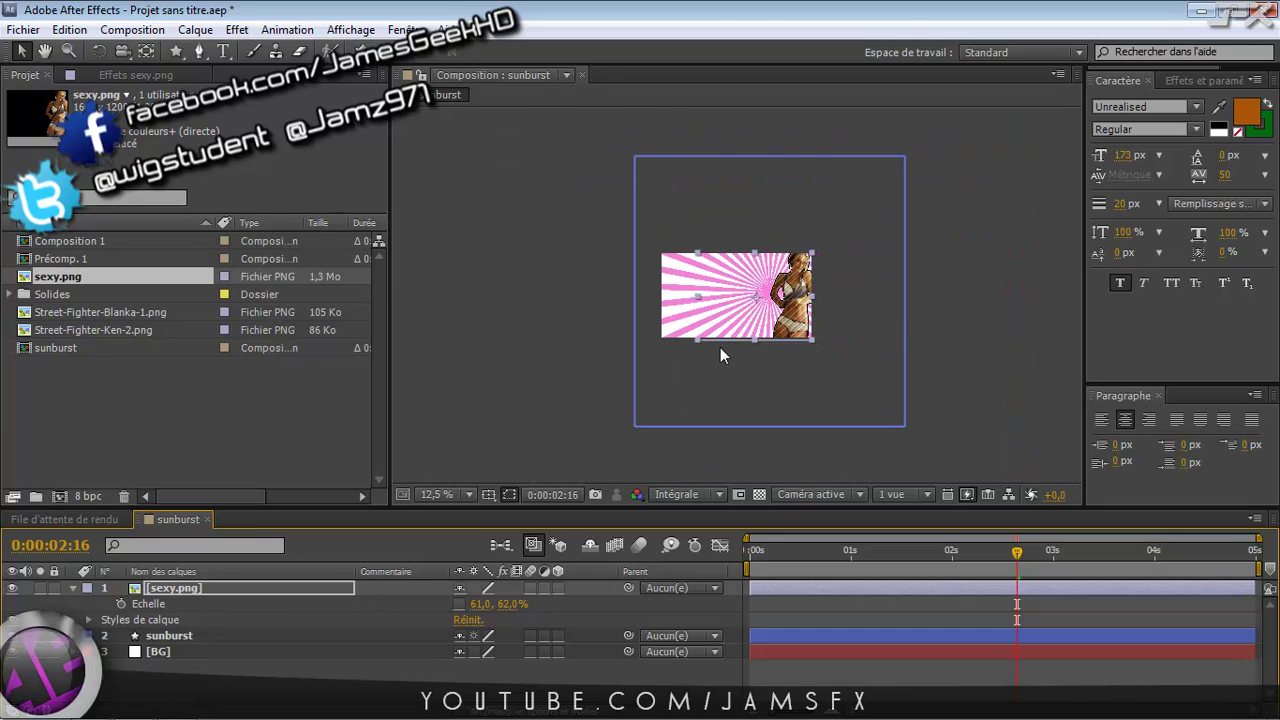
key("period")
key("period")
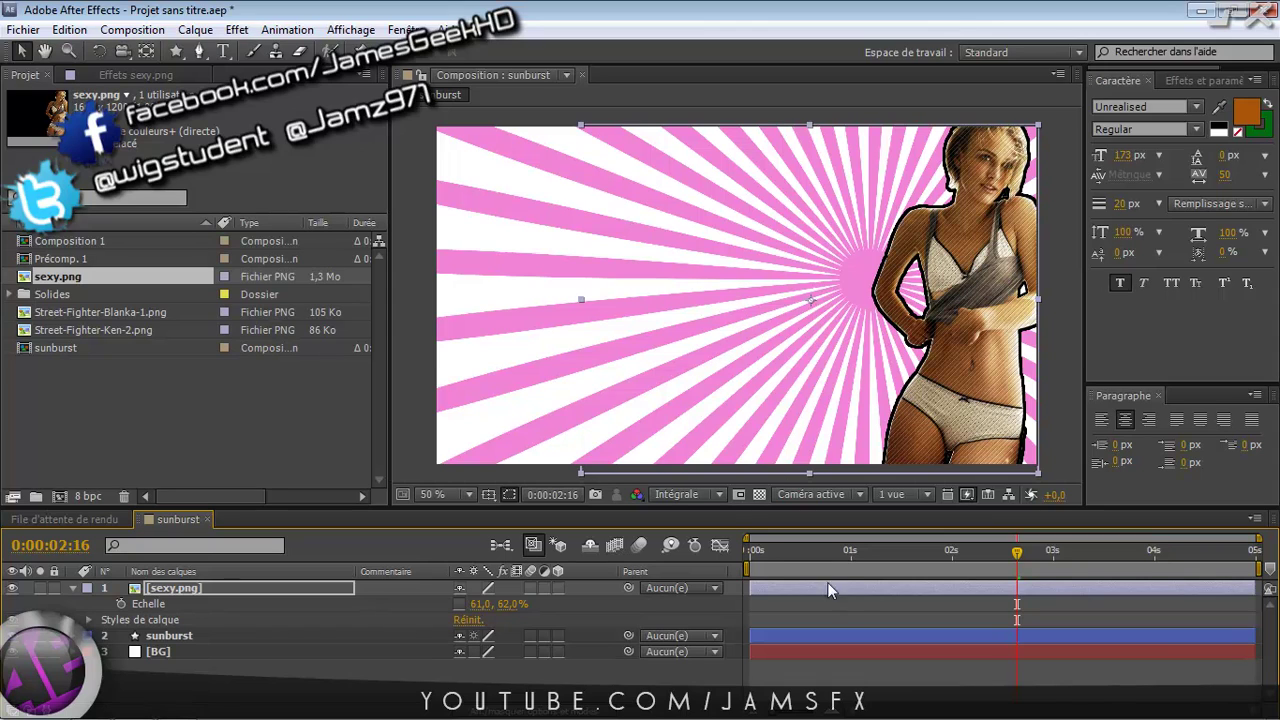
left_click(750, 551)
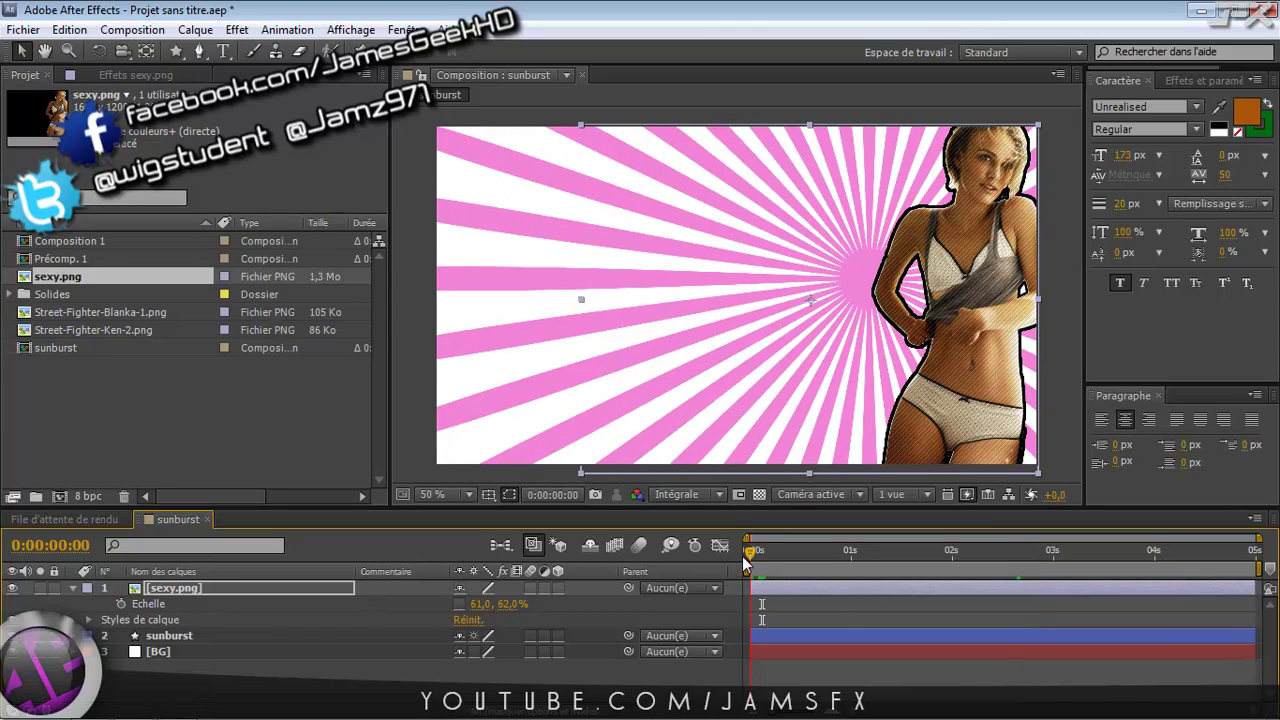
key("KP_0")
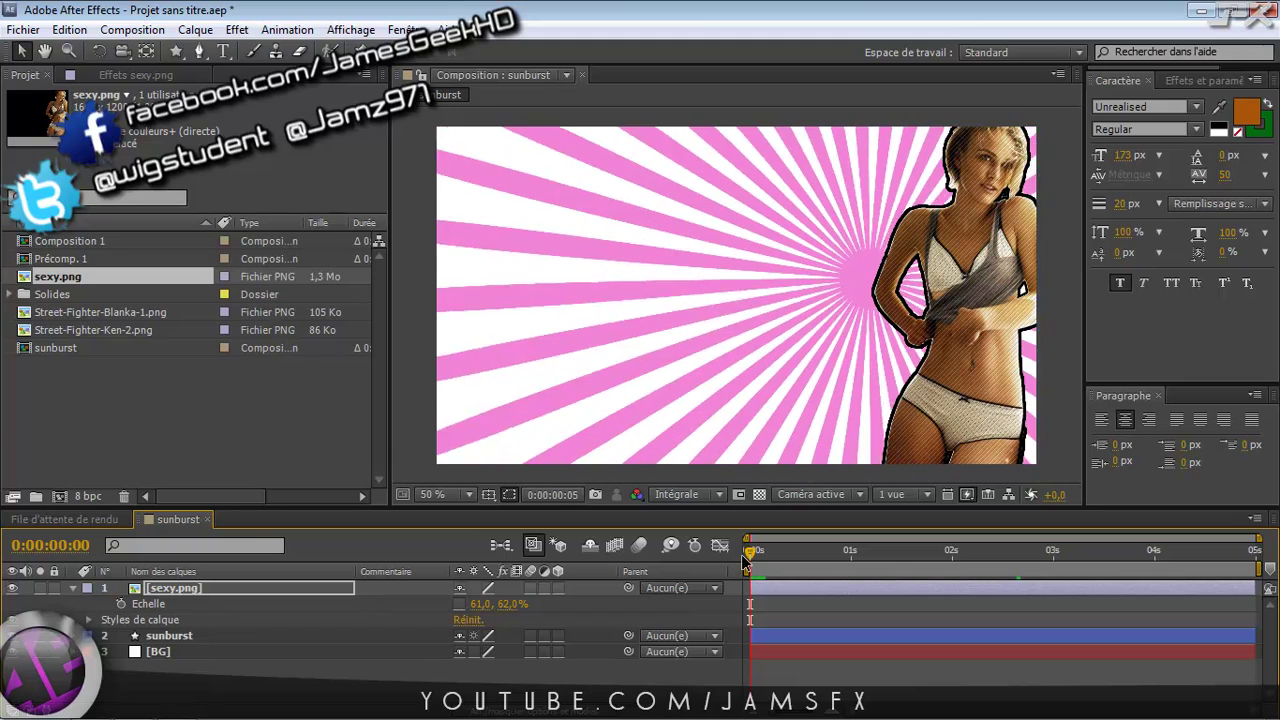